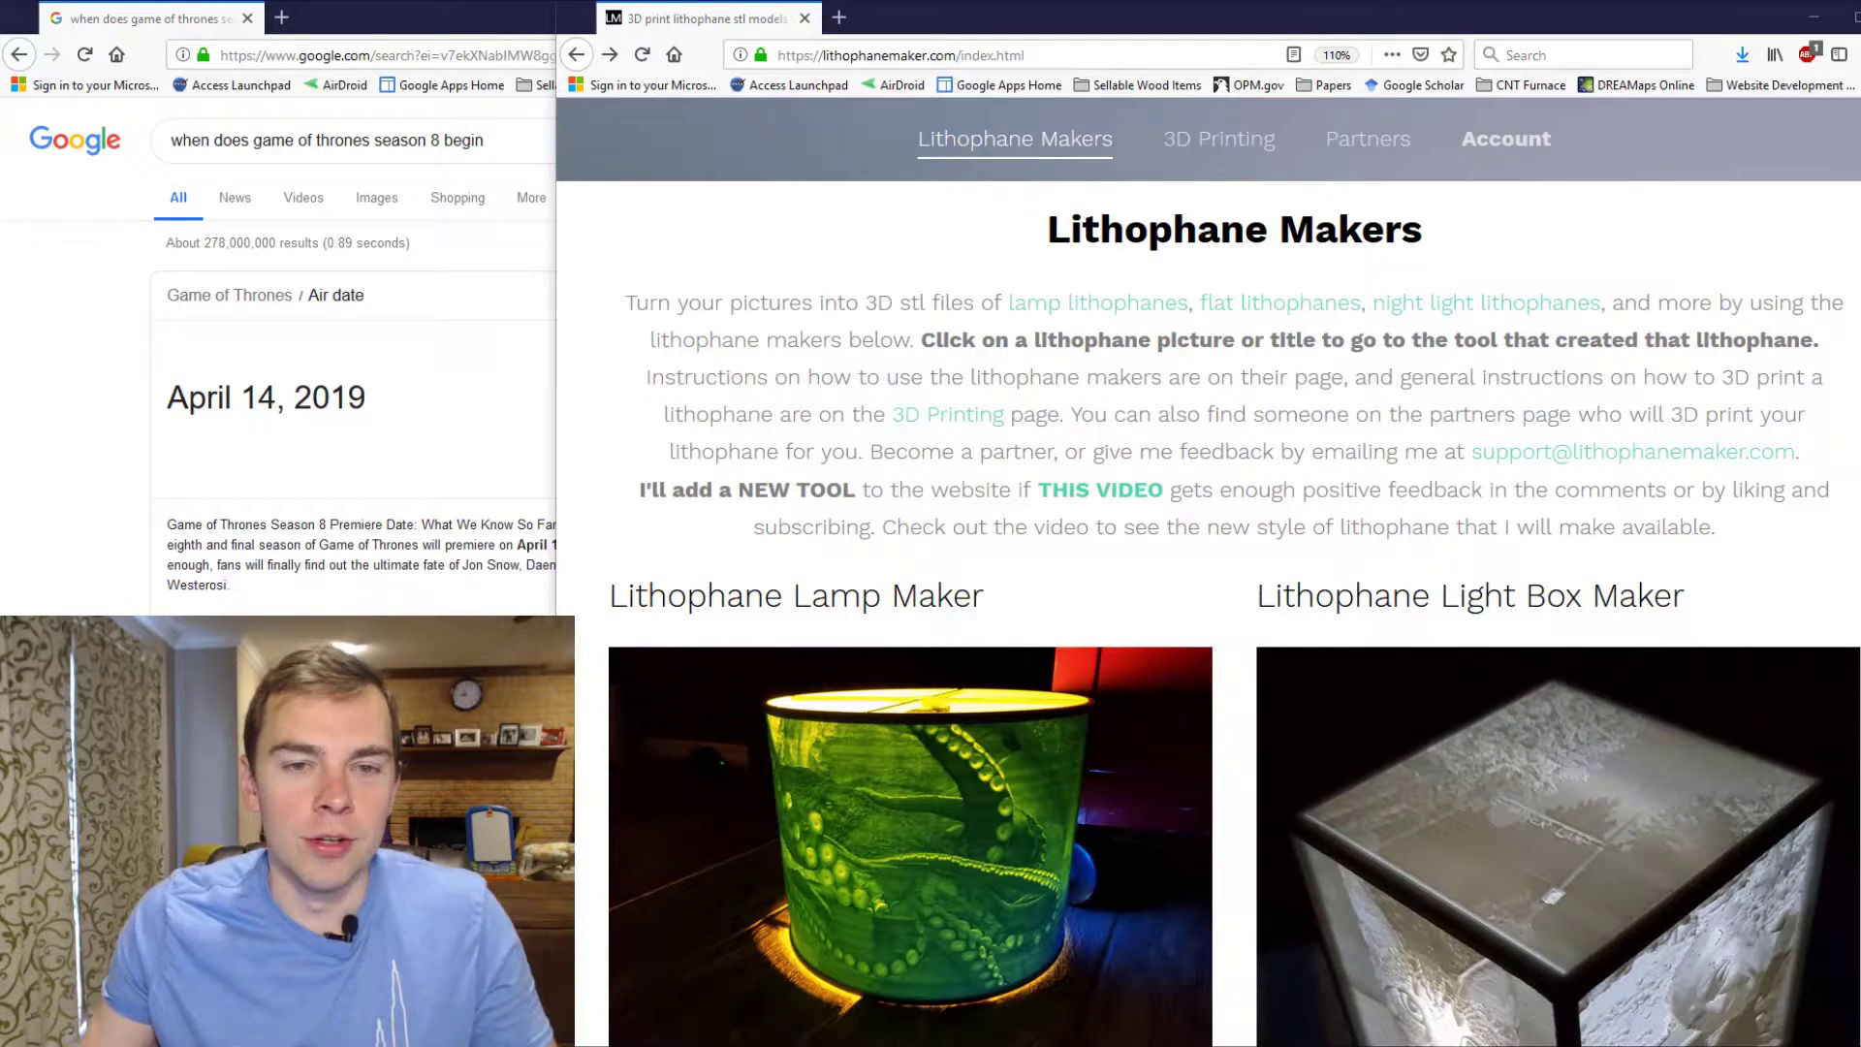
- Open the Night Light Lithophane Maker from the tool pictures on the Lithophane Makers home page
click(1340, 368)
scroll(1341, 356, down, 8)
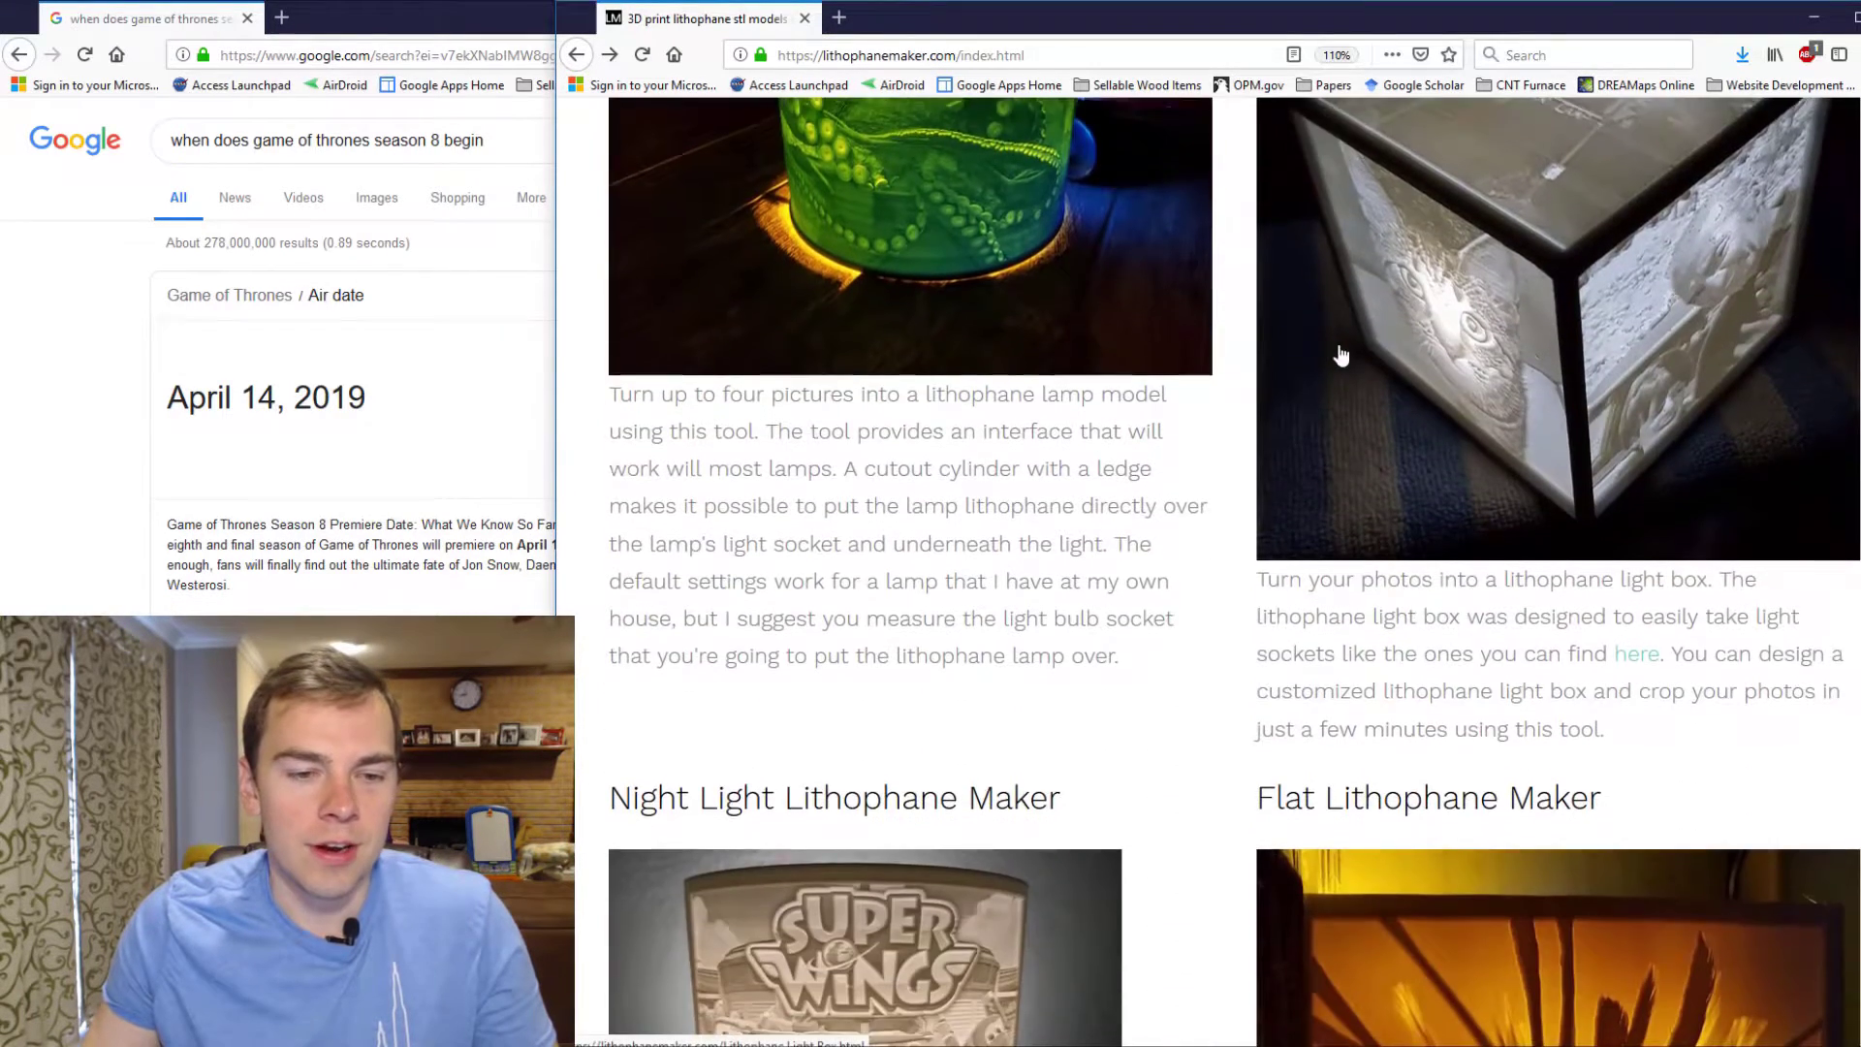
scroll(1341, 355, down, 4)
click(981, 567)
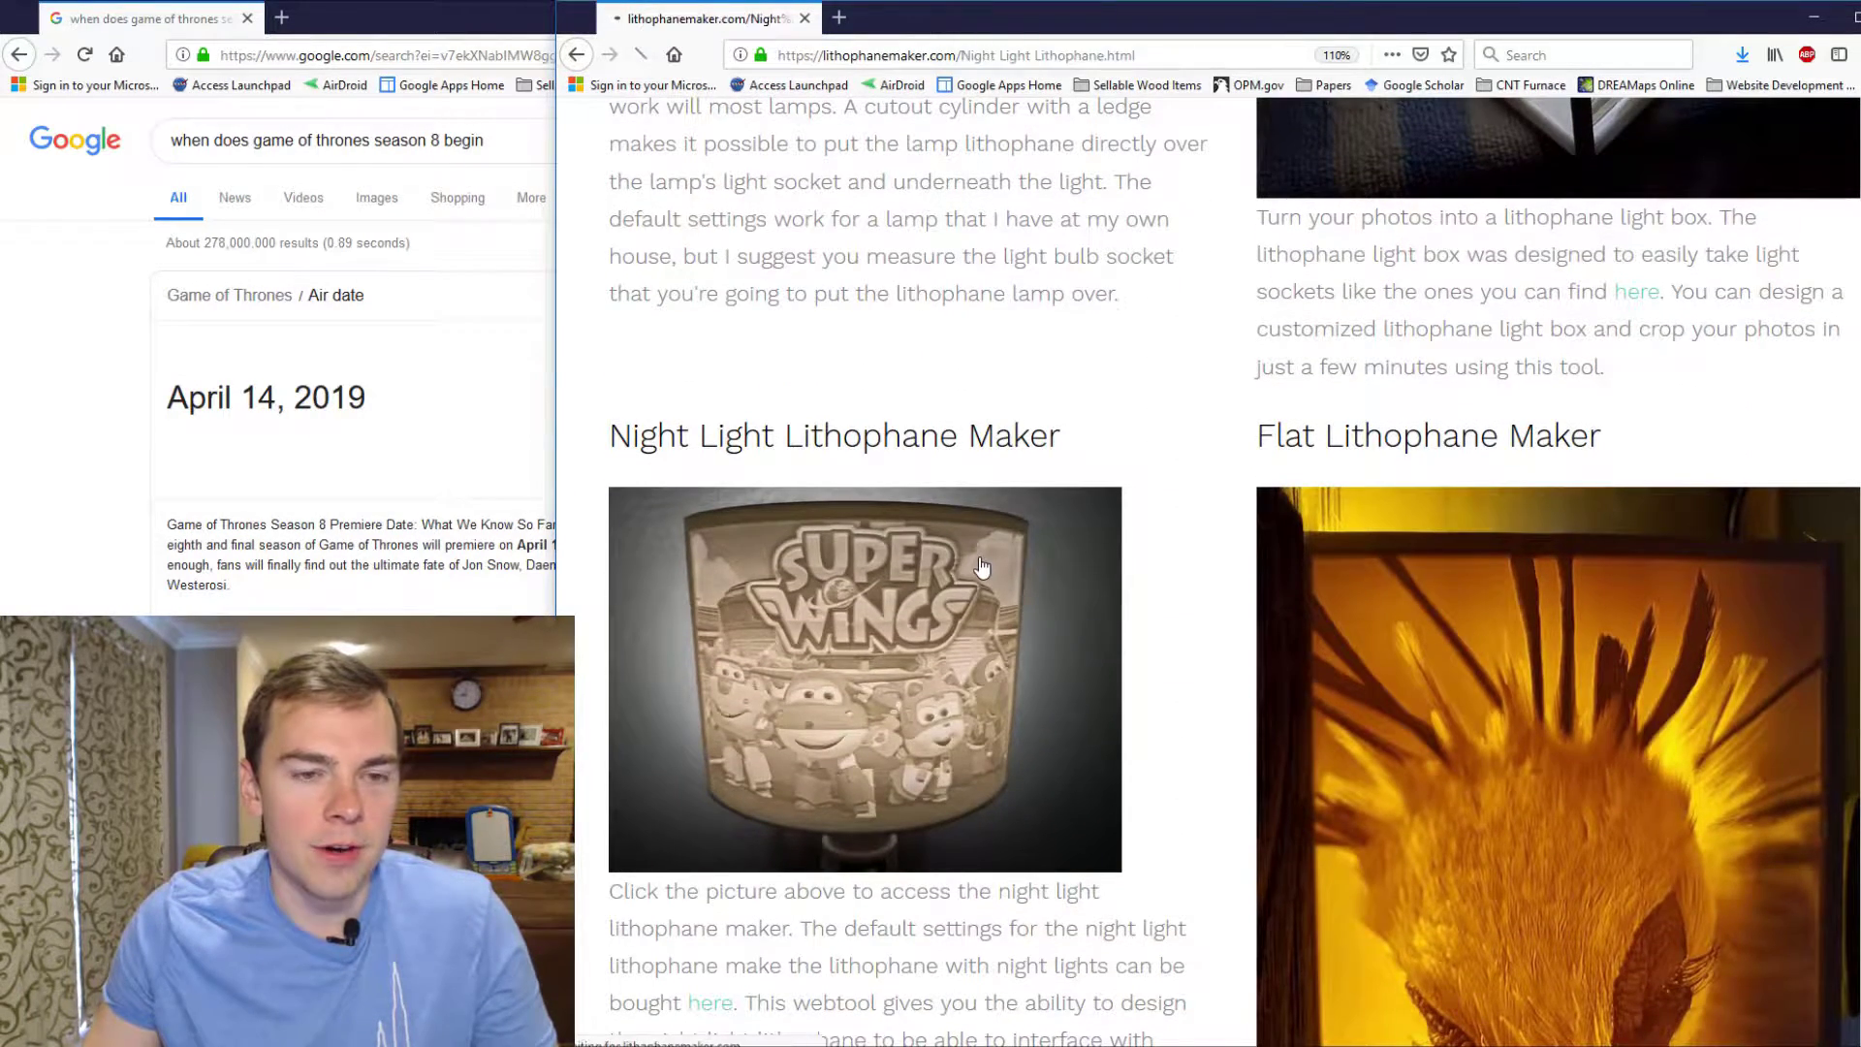
scroll(975, 497, down, 2)
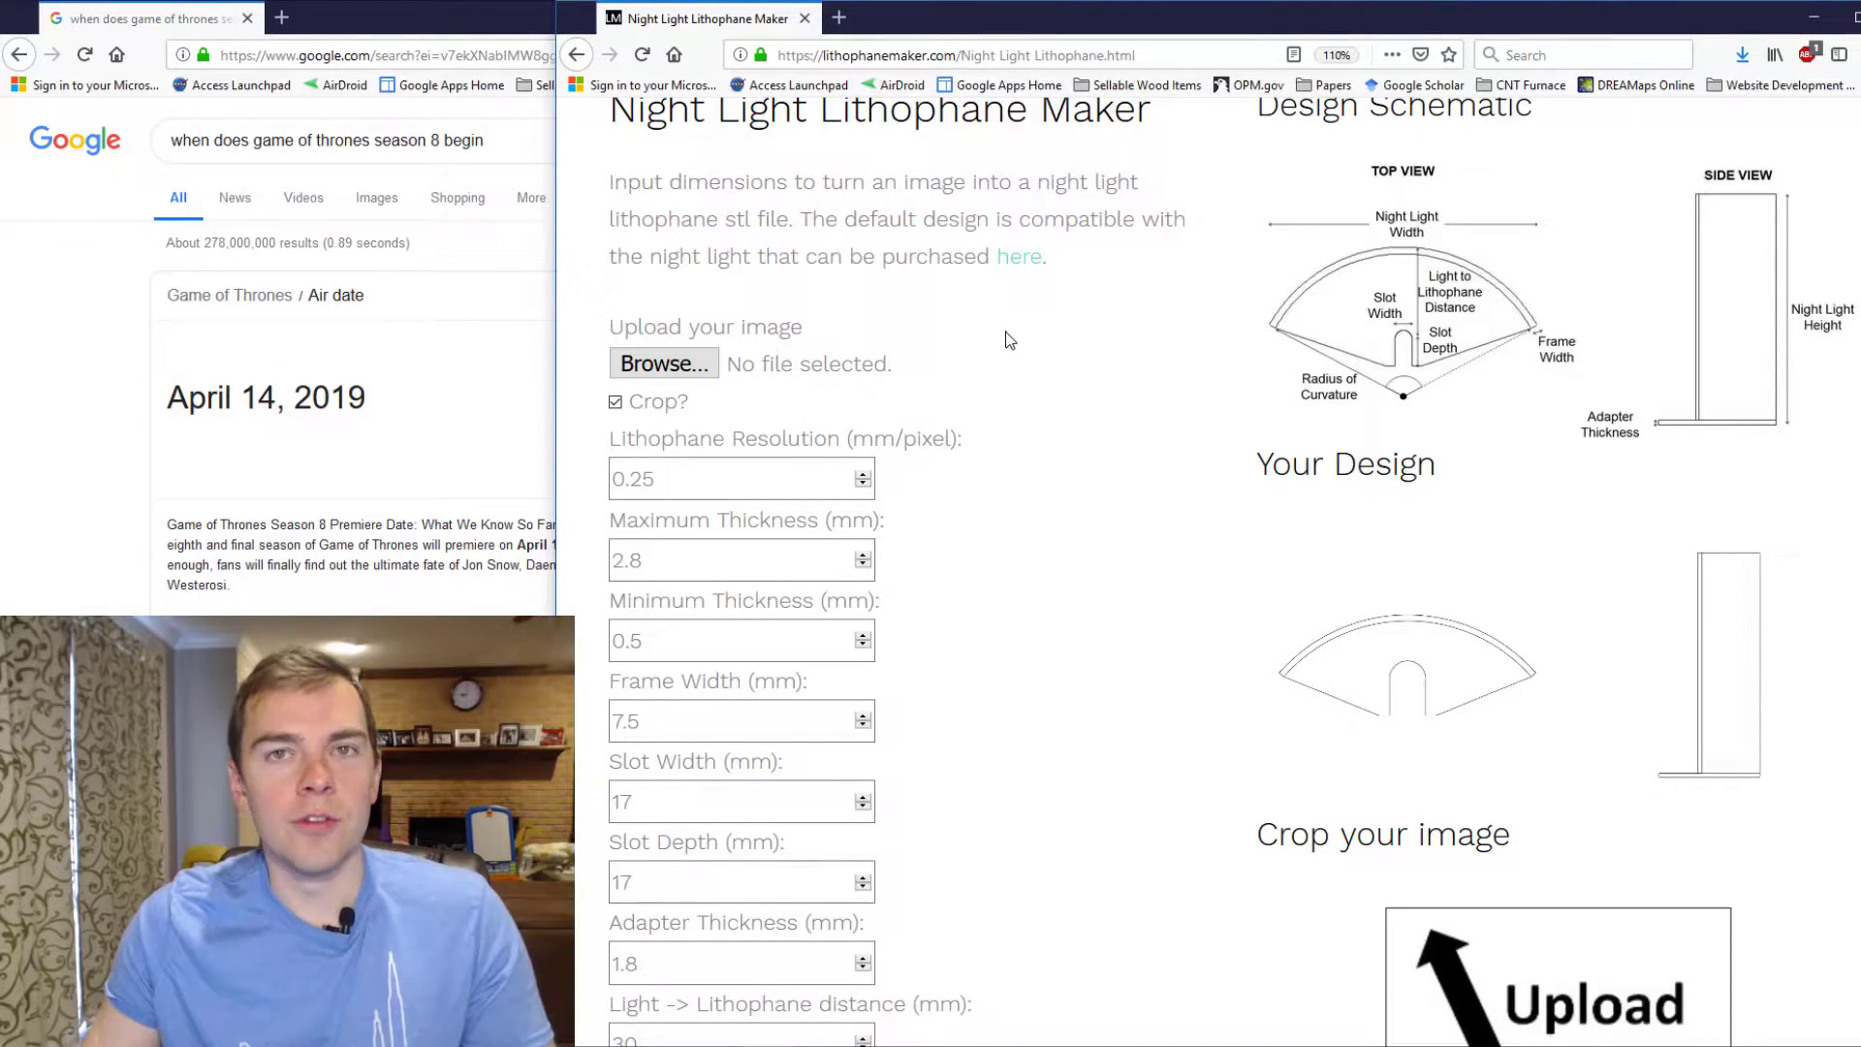
- Upload the image Jon Snow vs White Walker.jpg through Browse... into the night light tool
click(662, 364)
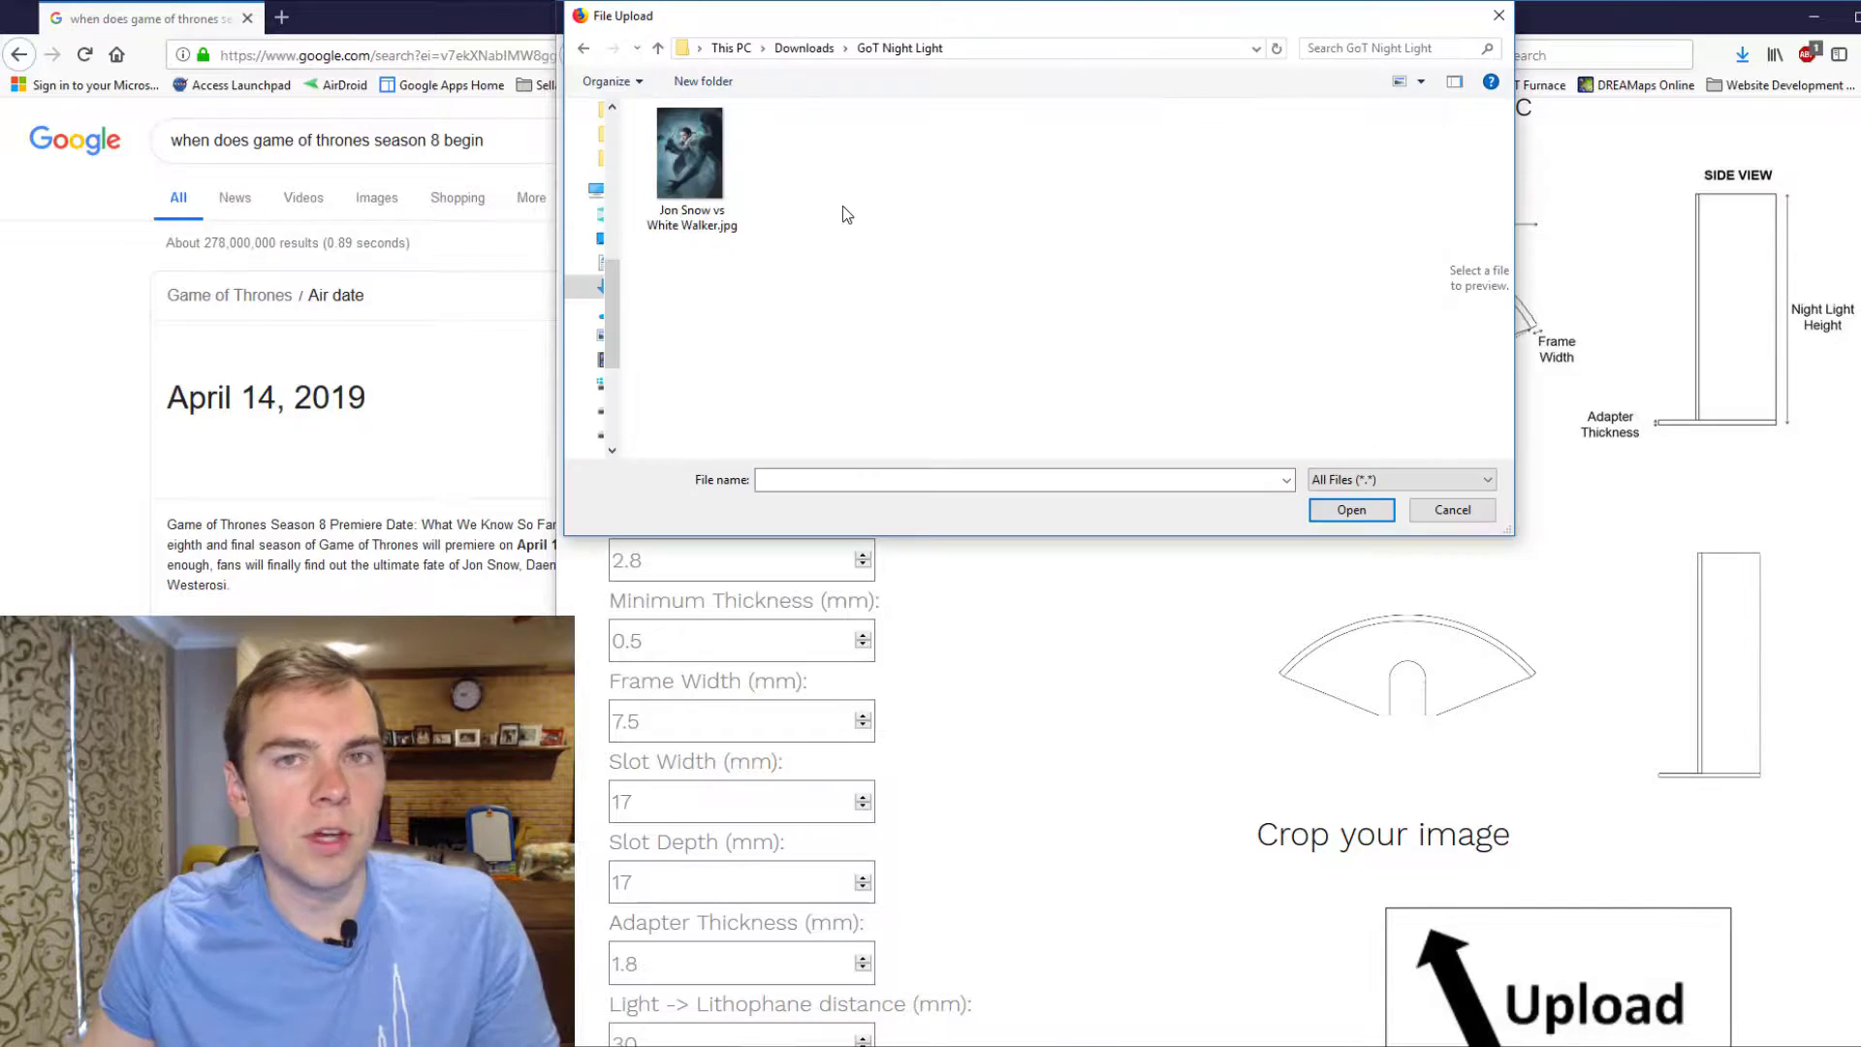
double_click(719, 184)
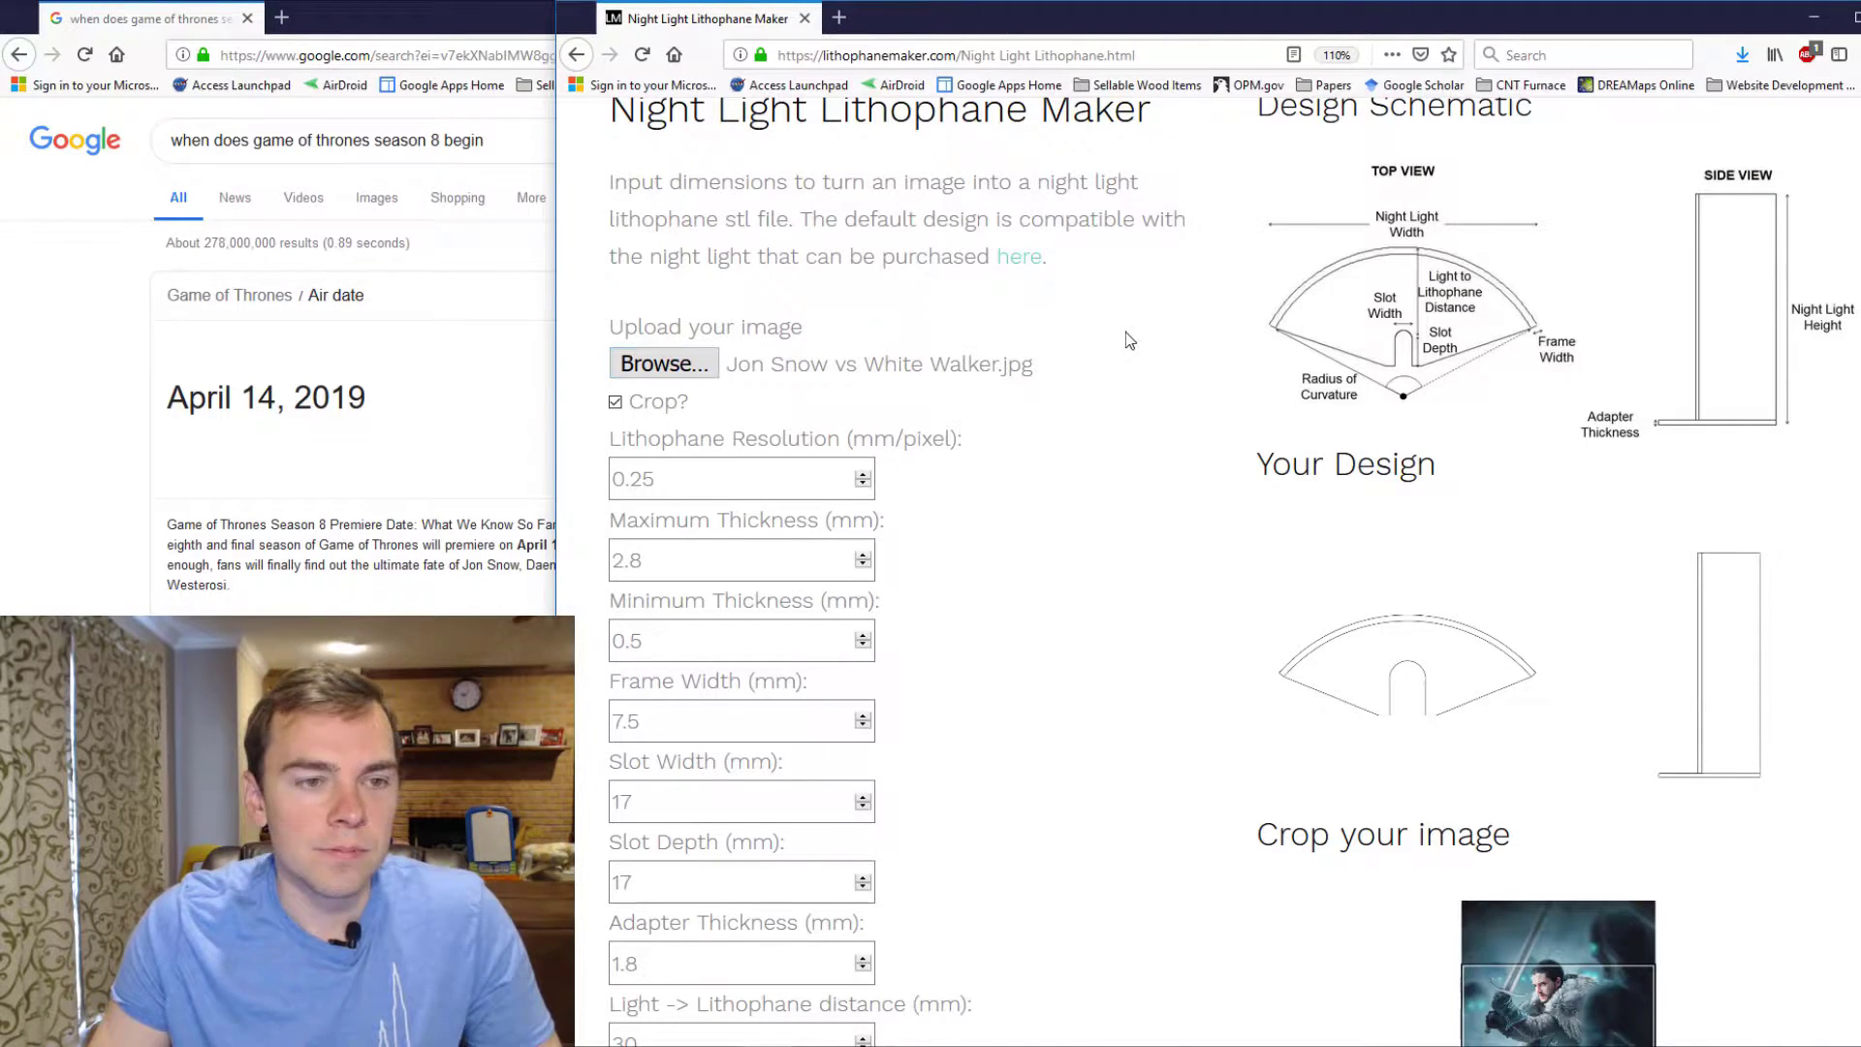
scroll(1121, 341, down, 3)
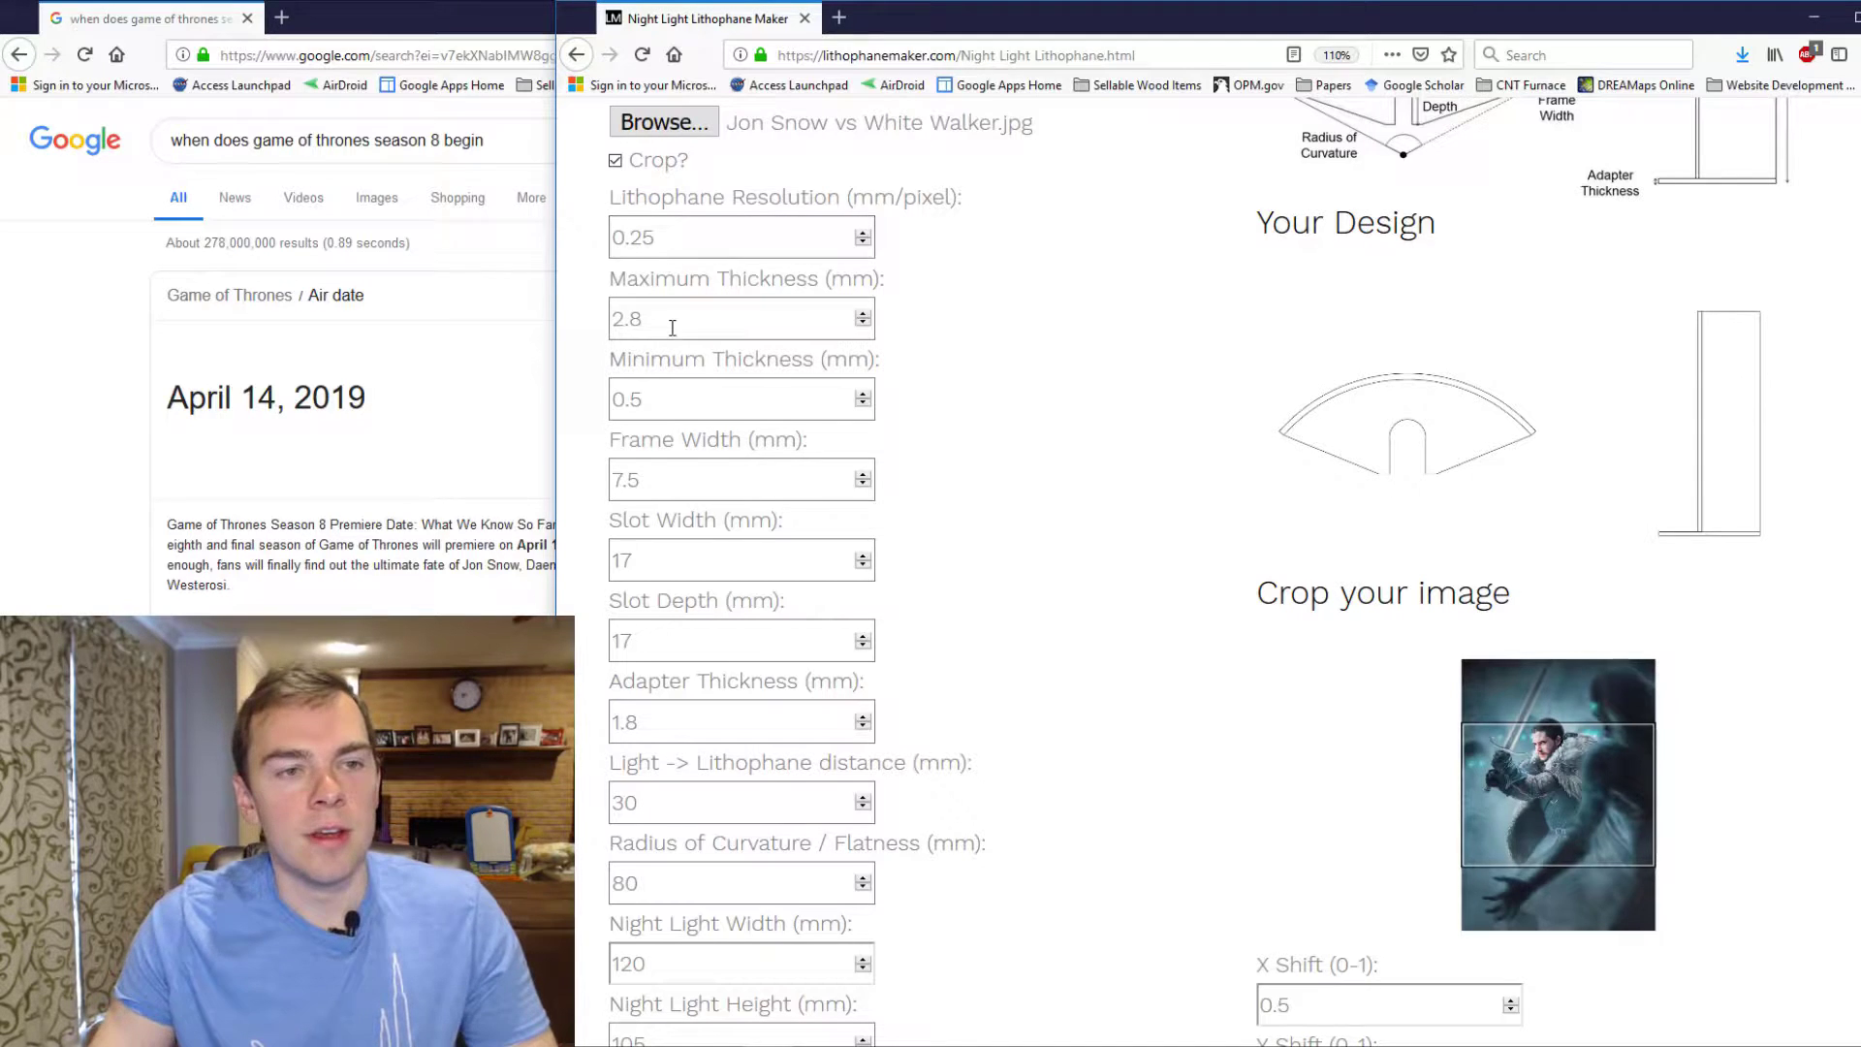
double_click(644, 320)
double_click(663, 391)
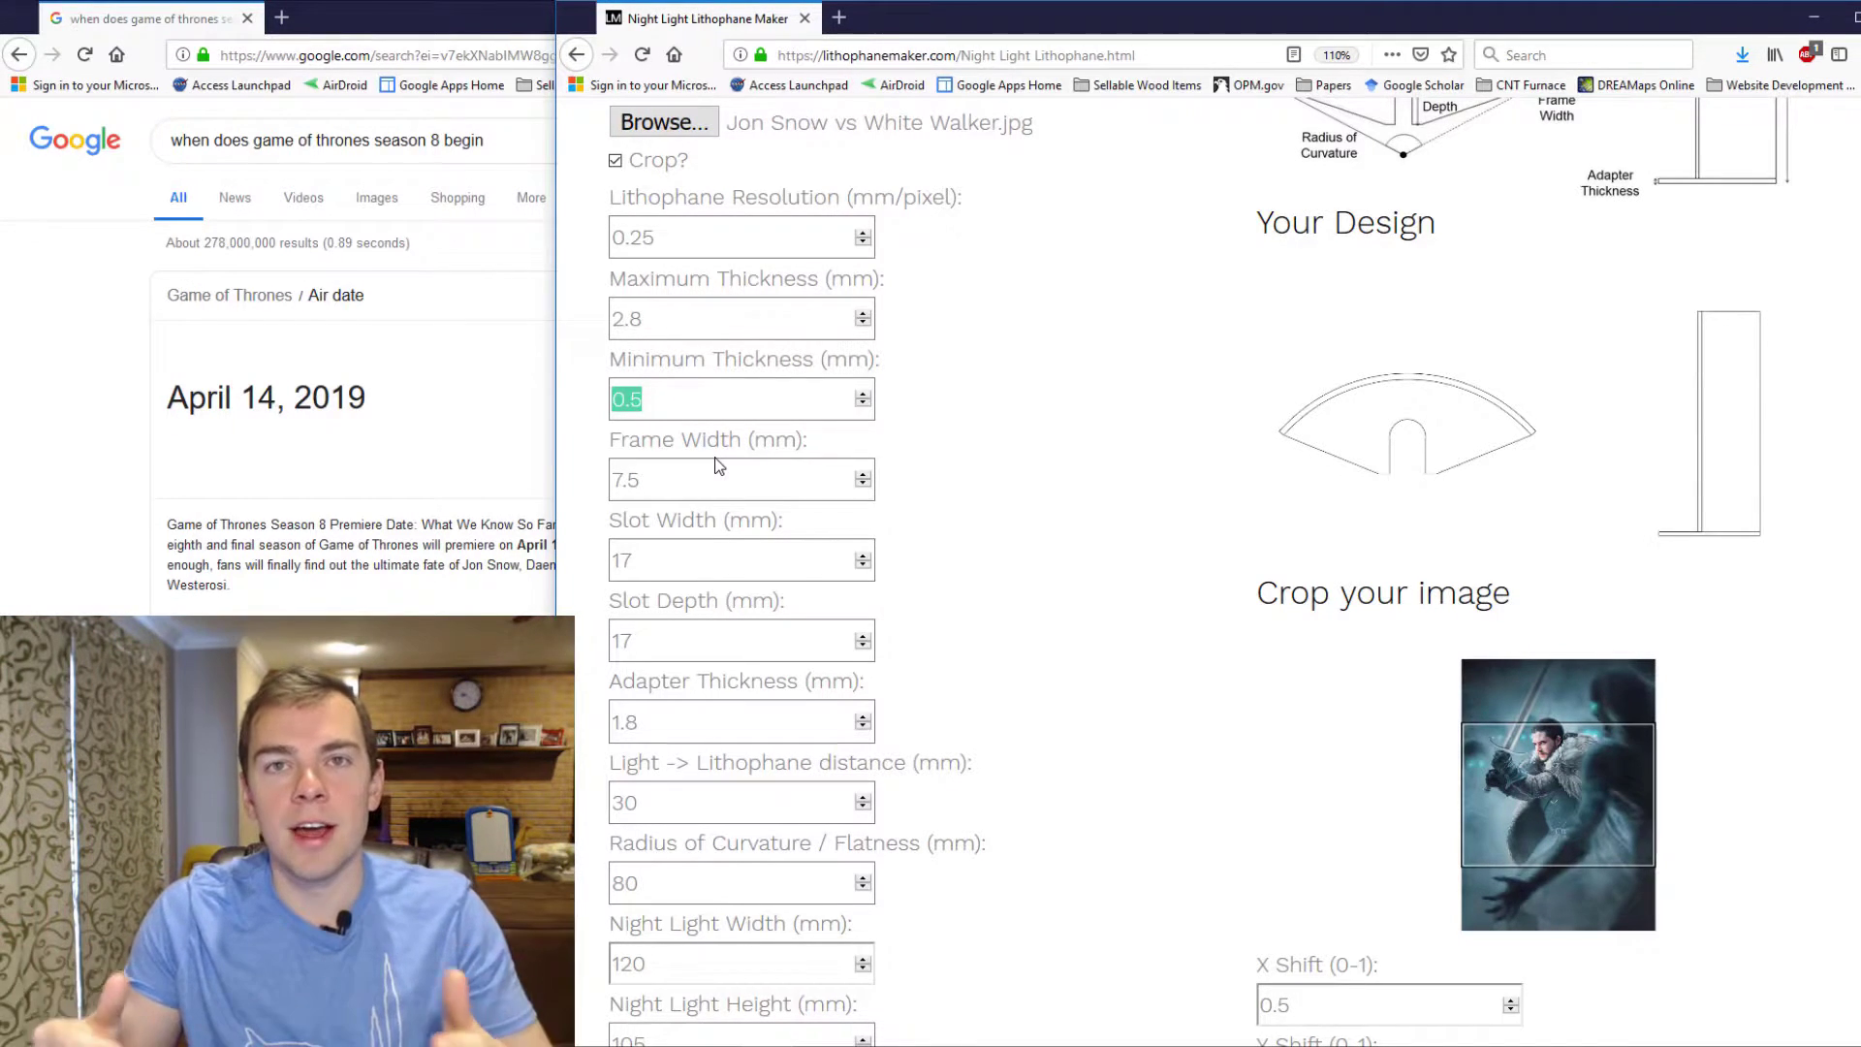
click(736, 556)
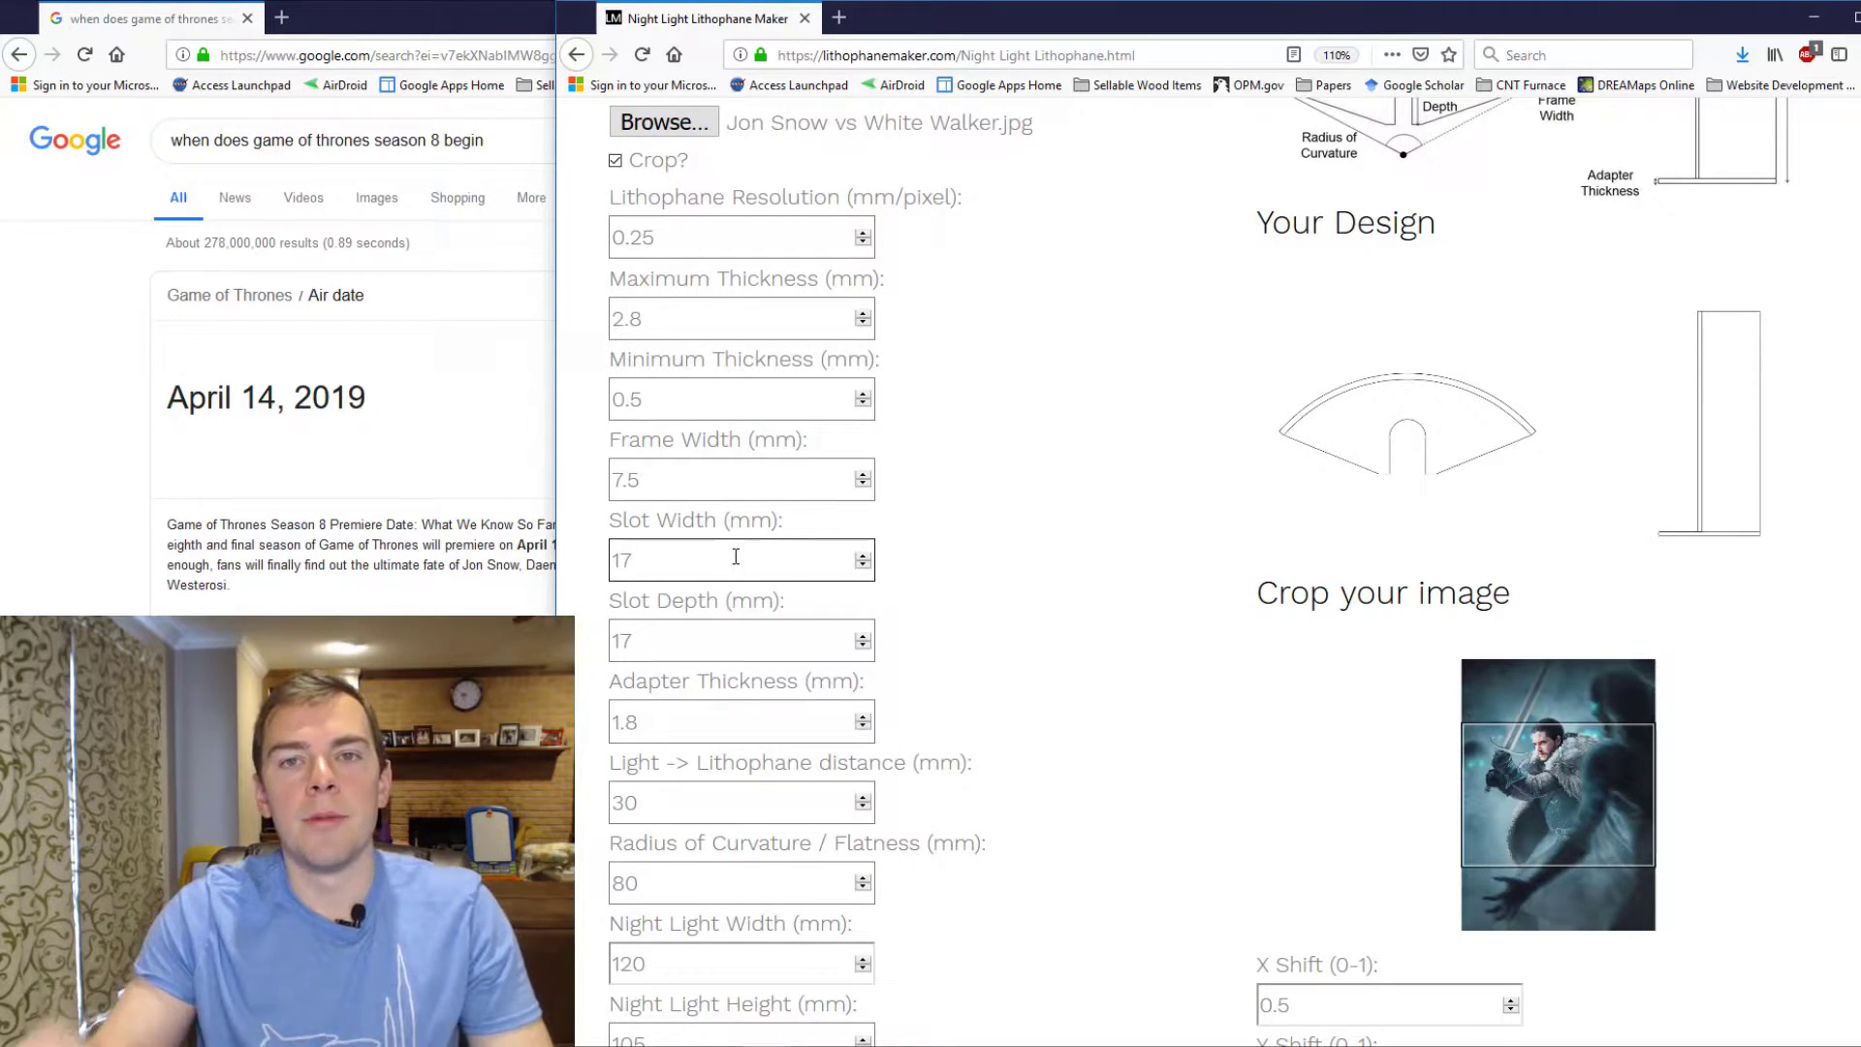
scroll(1459, 153, up, 3)
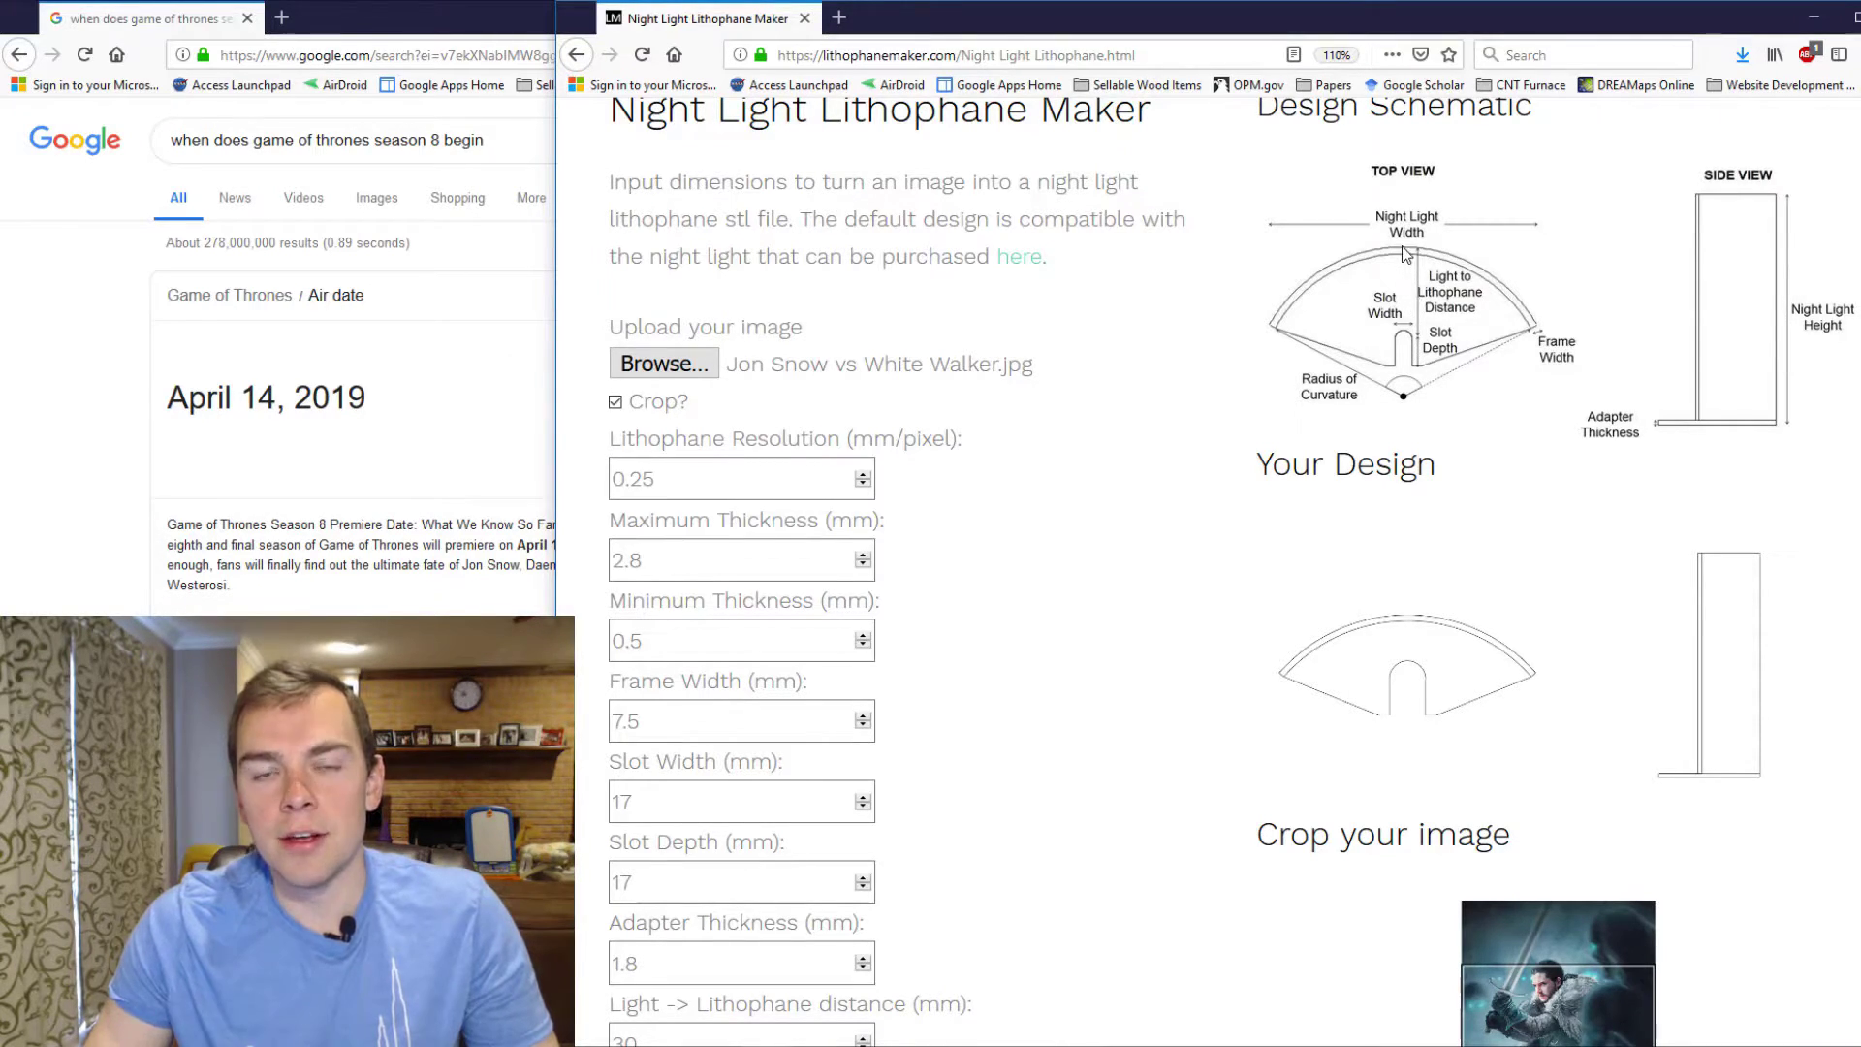
- Change the Radius of Curvature to 160 mm and check the redrawn, flatter design preview
scroll(1240, 251, down, 4)
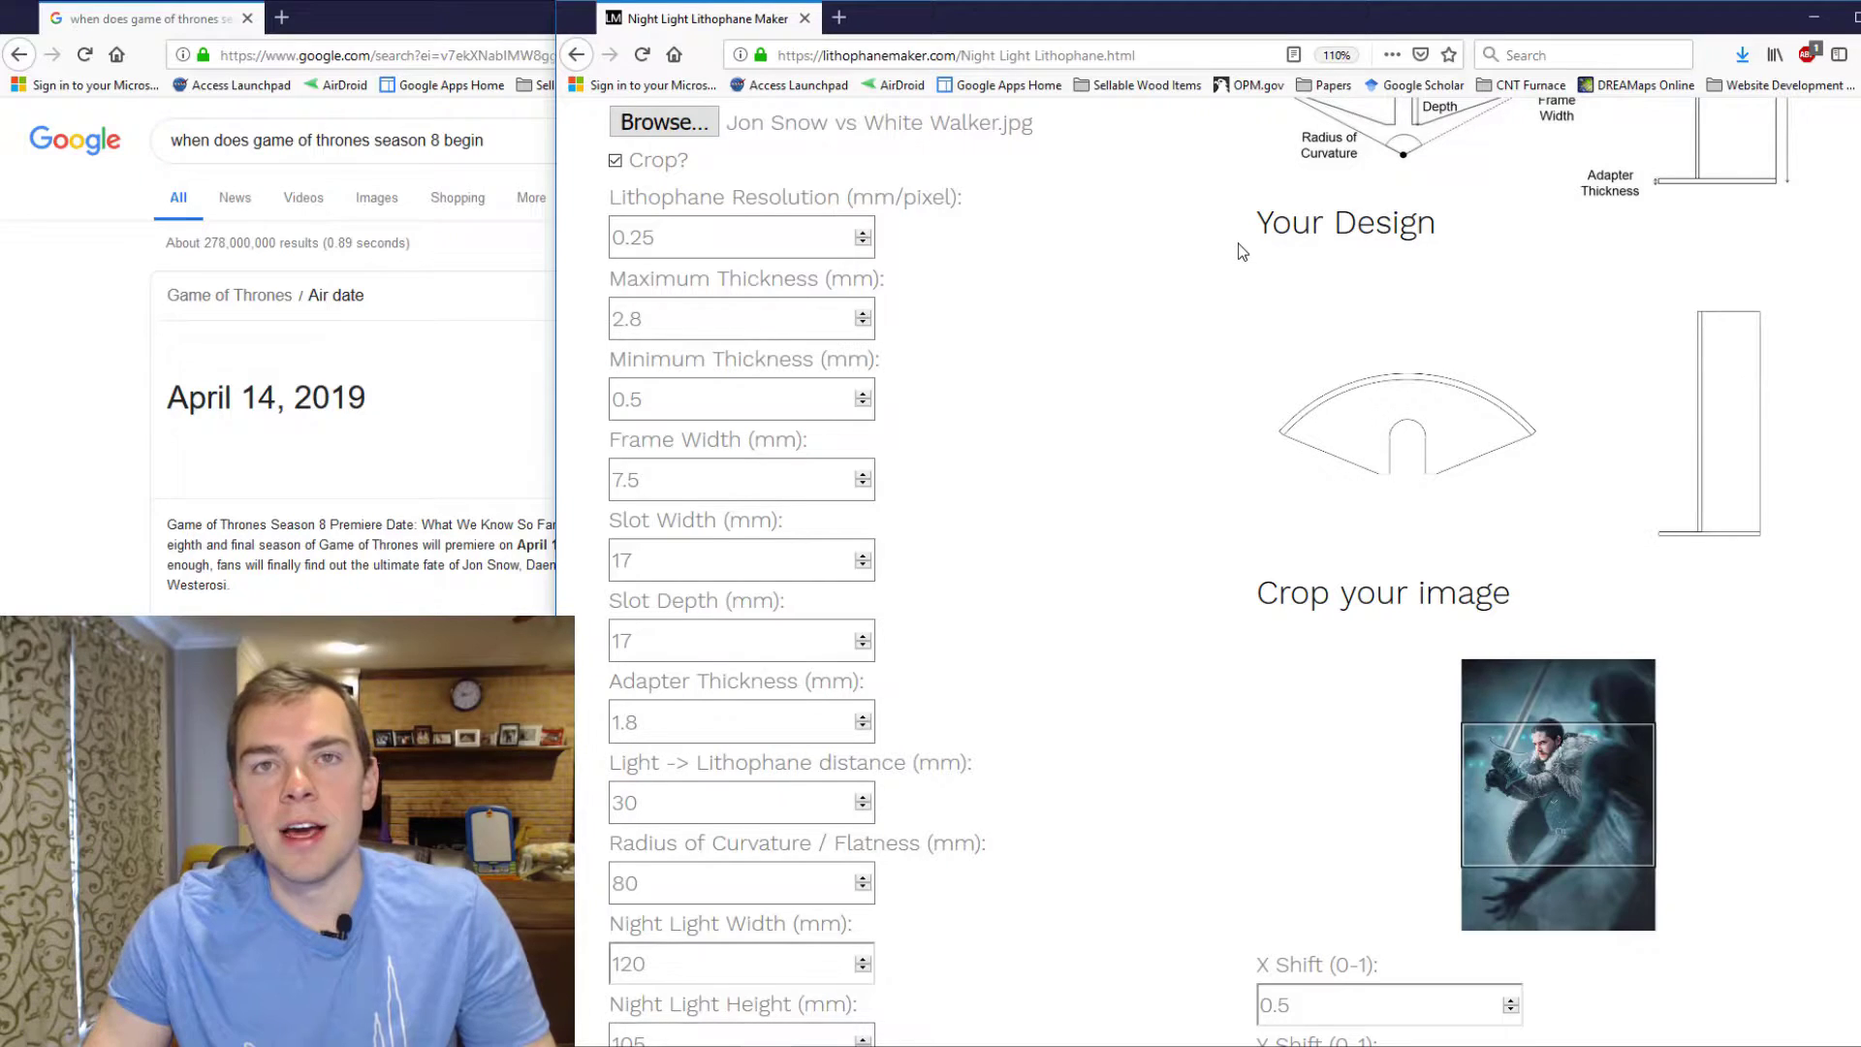
scroll(1240, 251, up, 1)
scroll(1241, 251, up, 1)
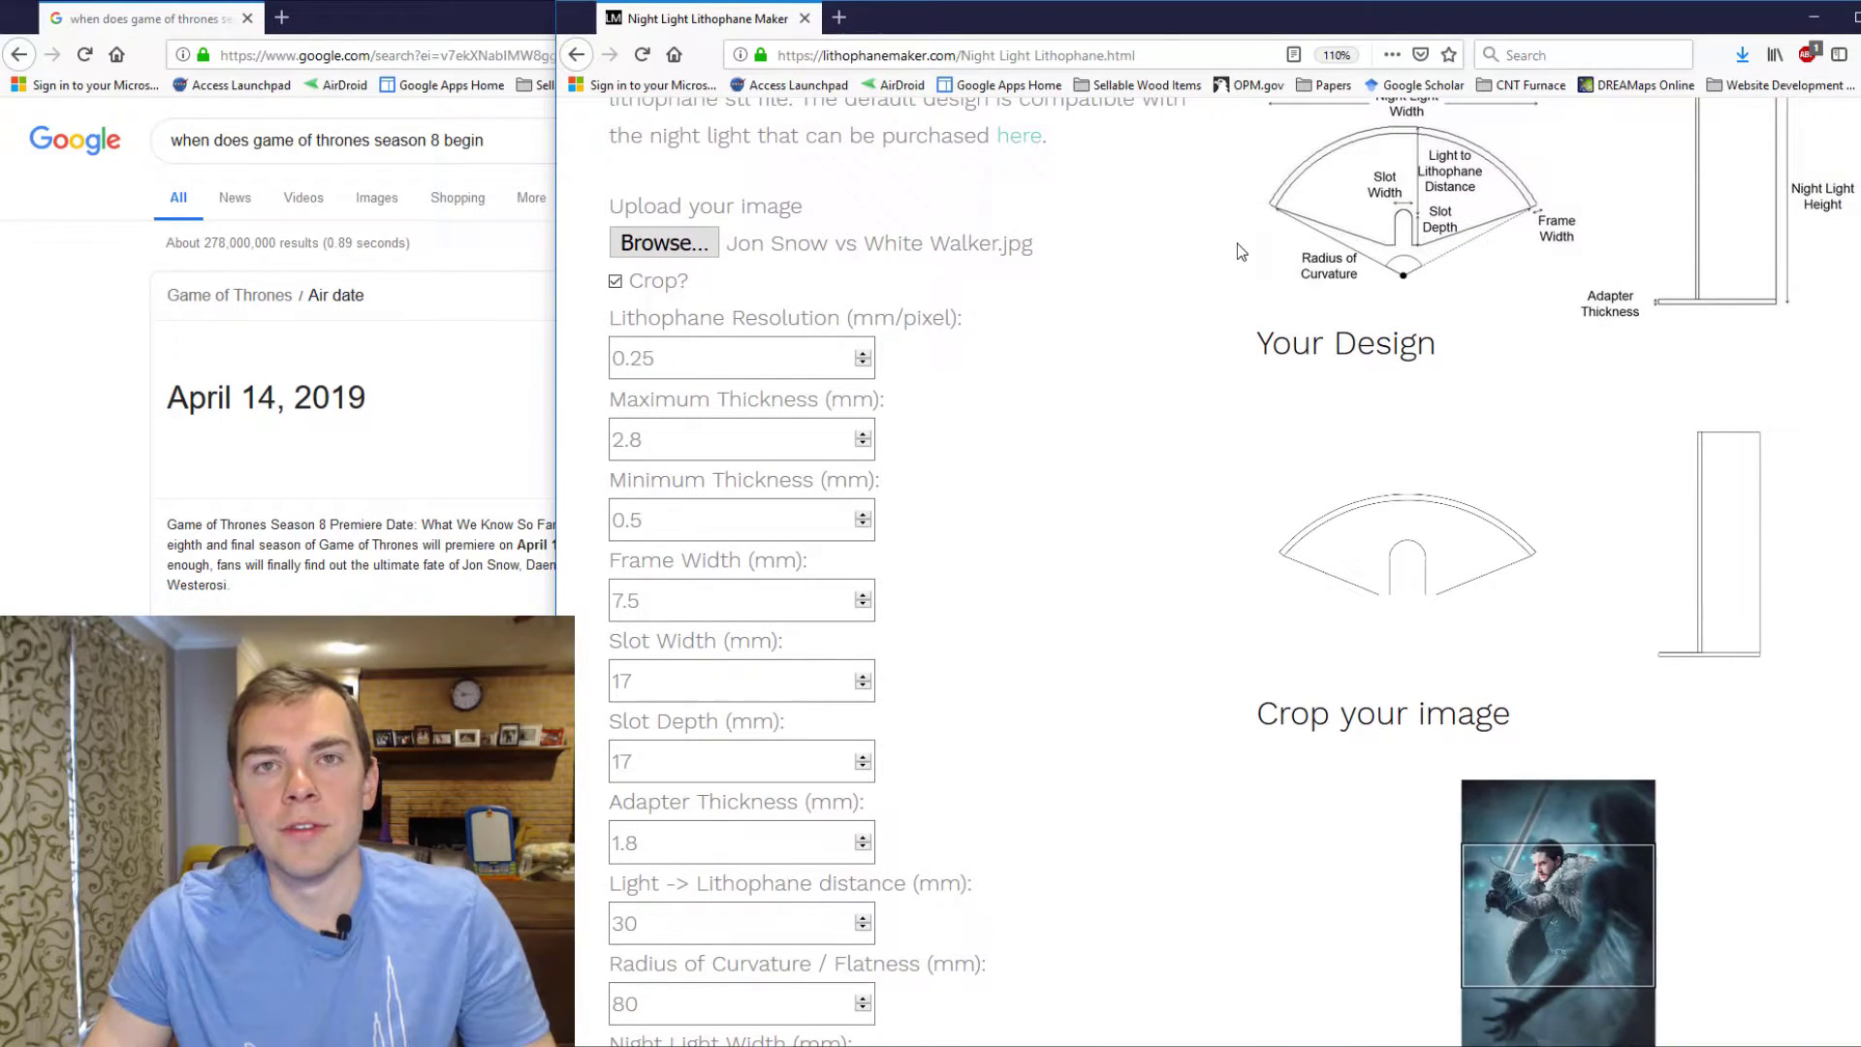
scroll(1250, 262, up, 1)
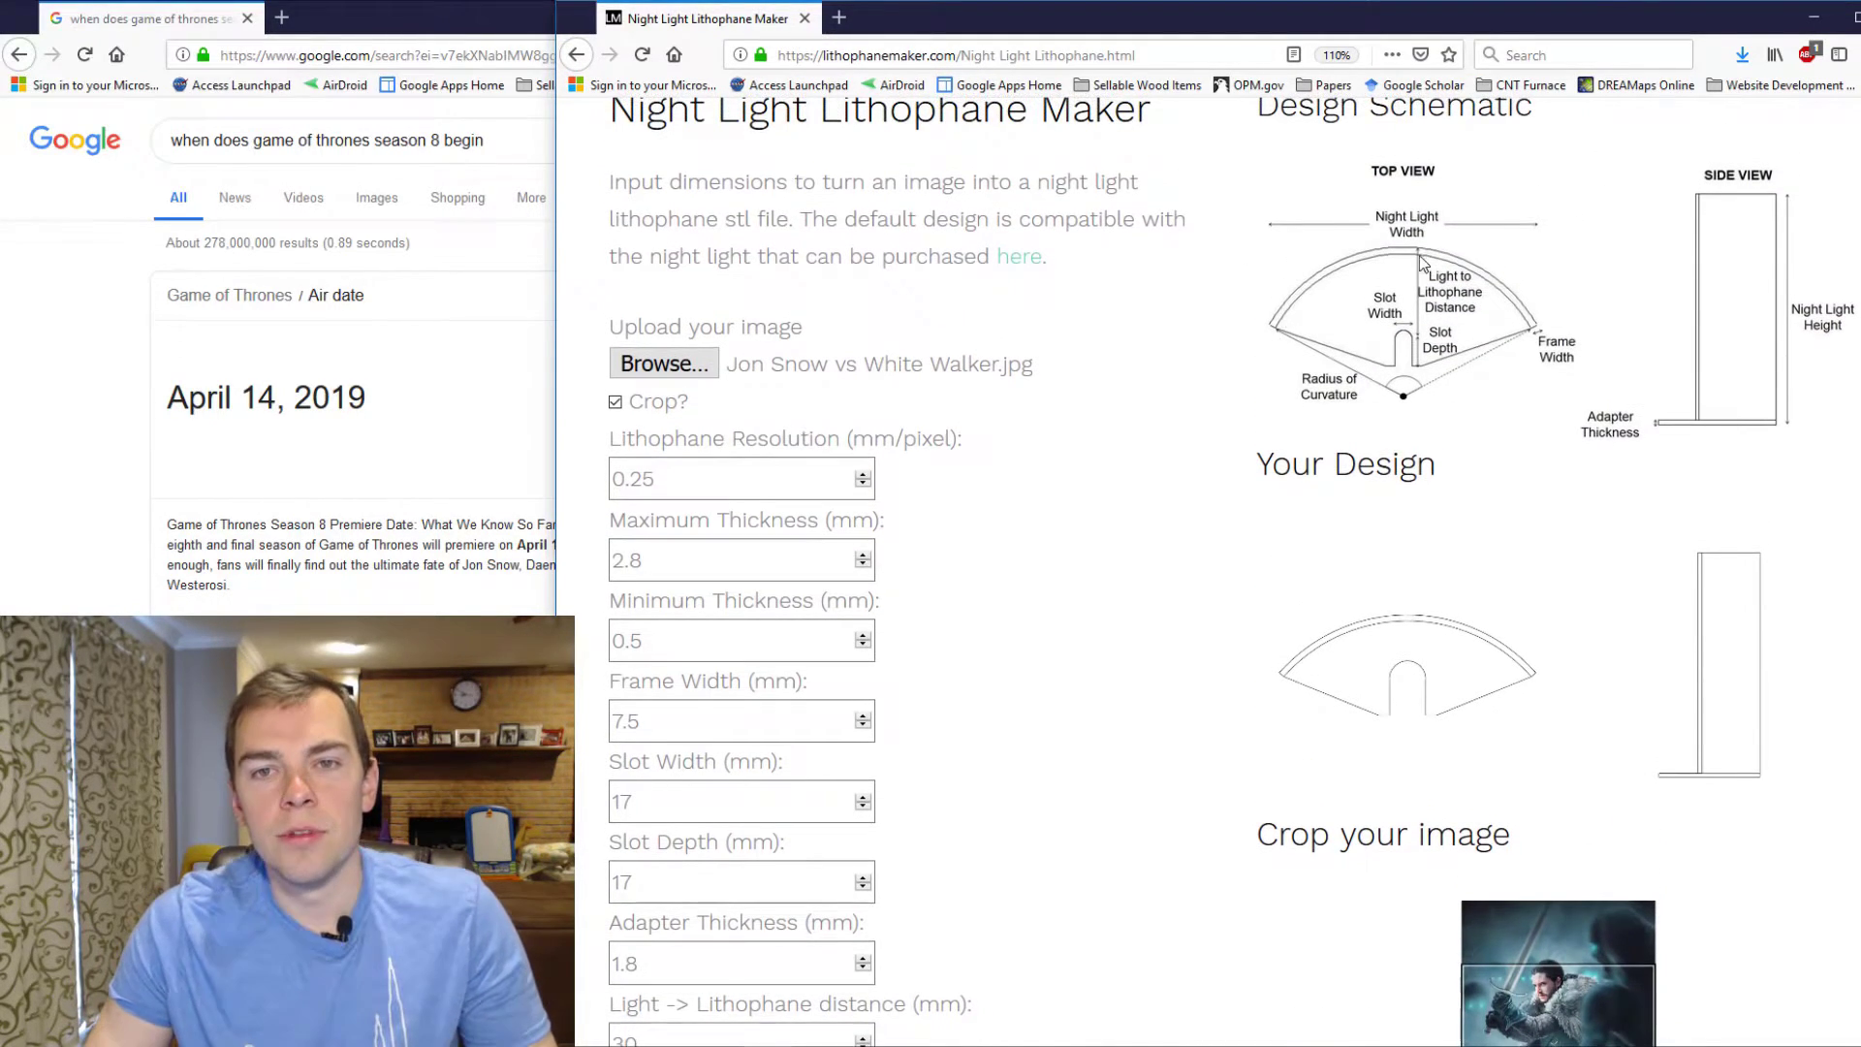
scroll(1110, 430, down, 1)
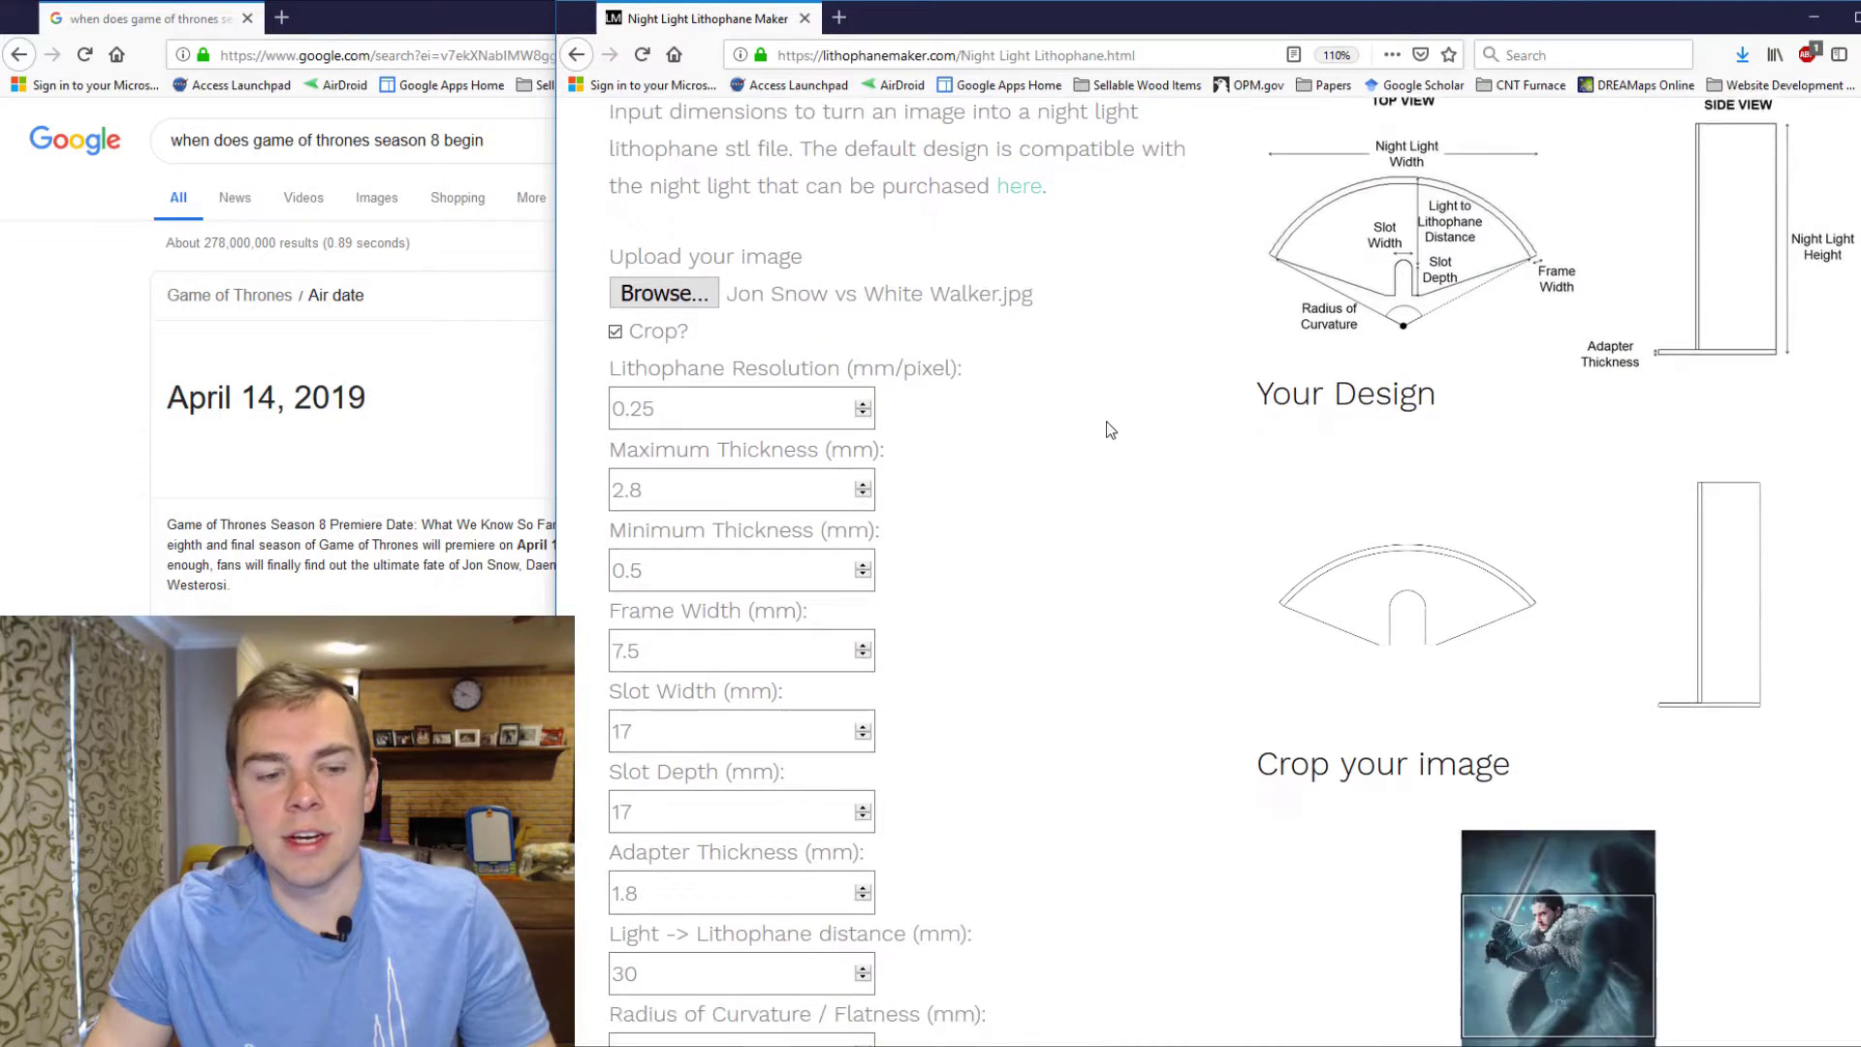
scroll(1110, 430, down, 2)
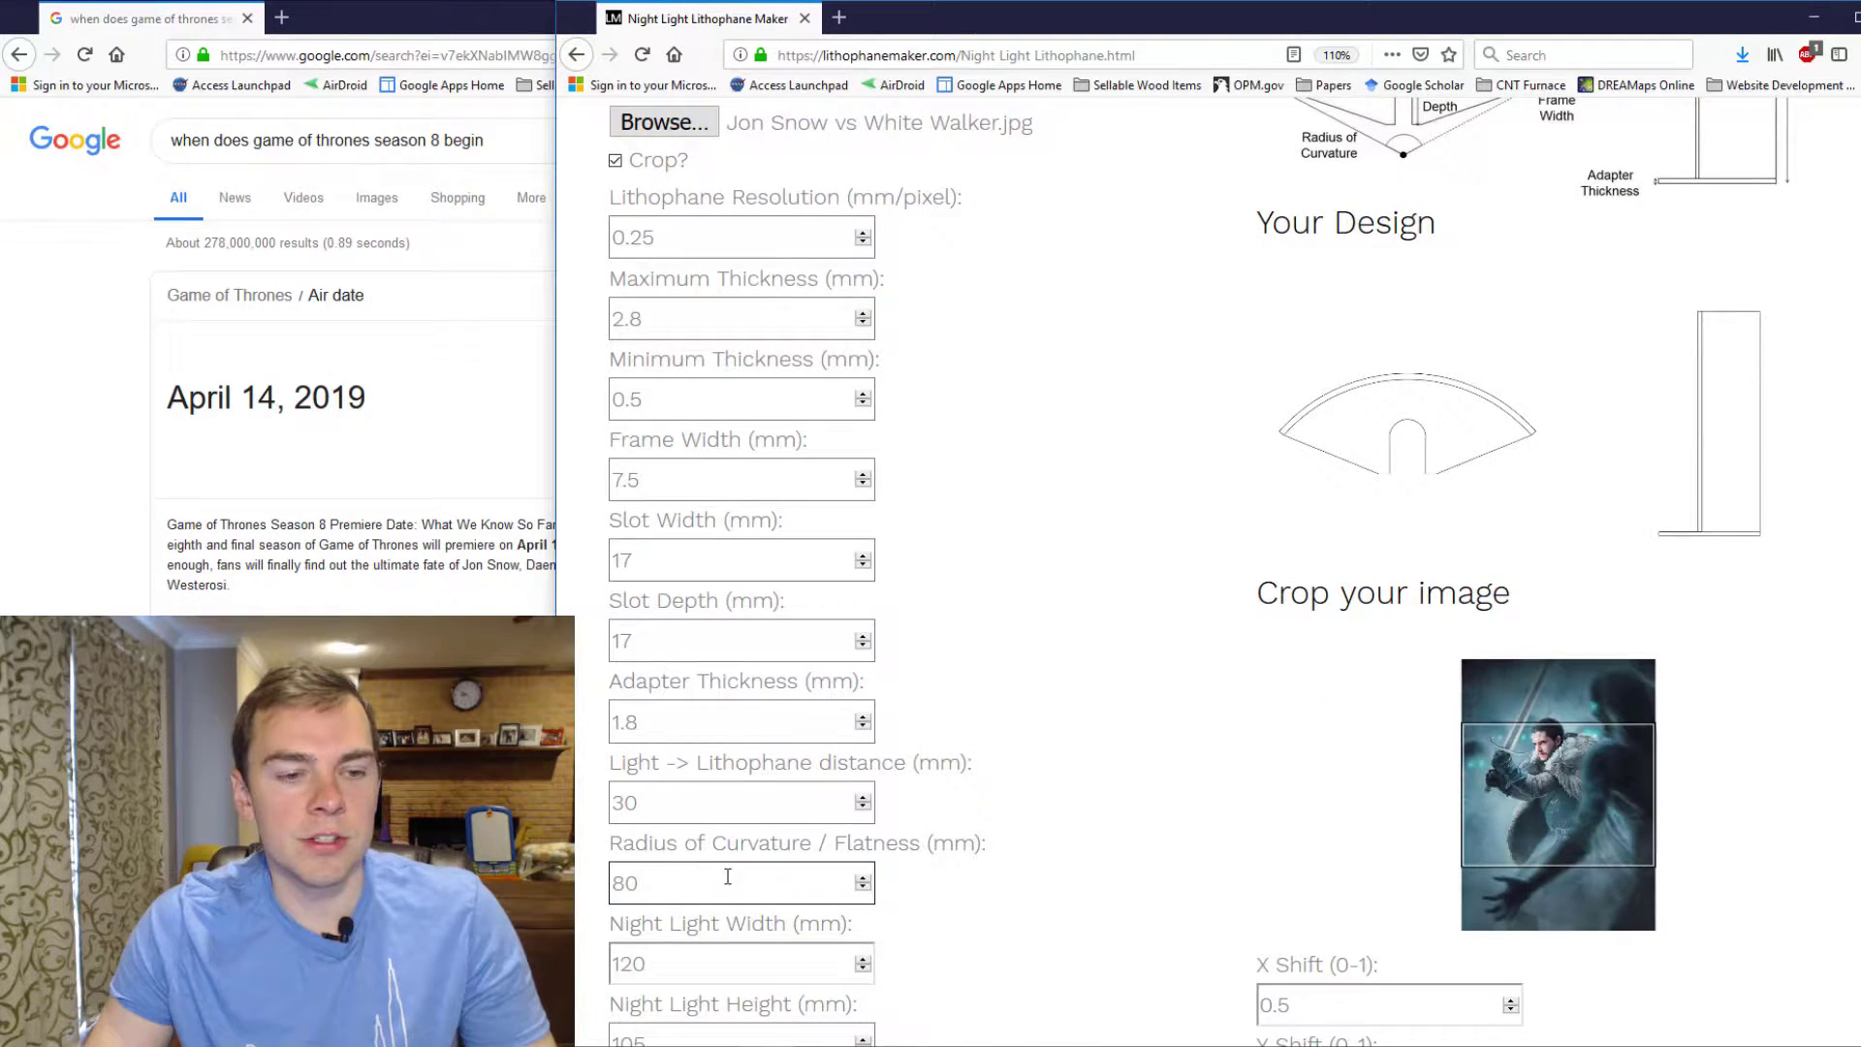
double_click(727, 876)
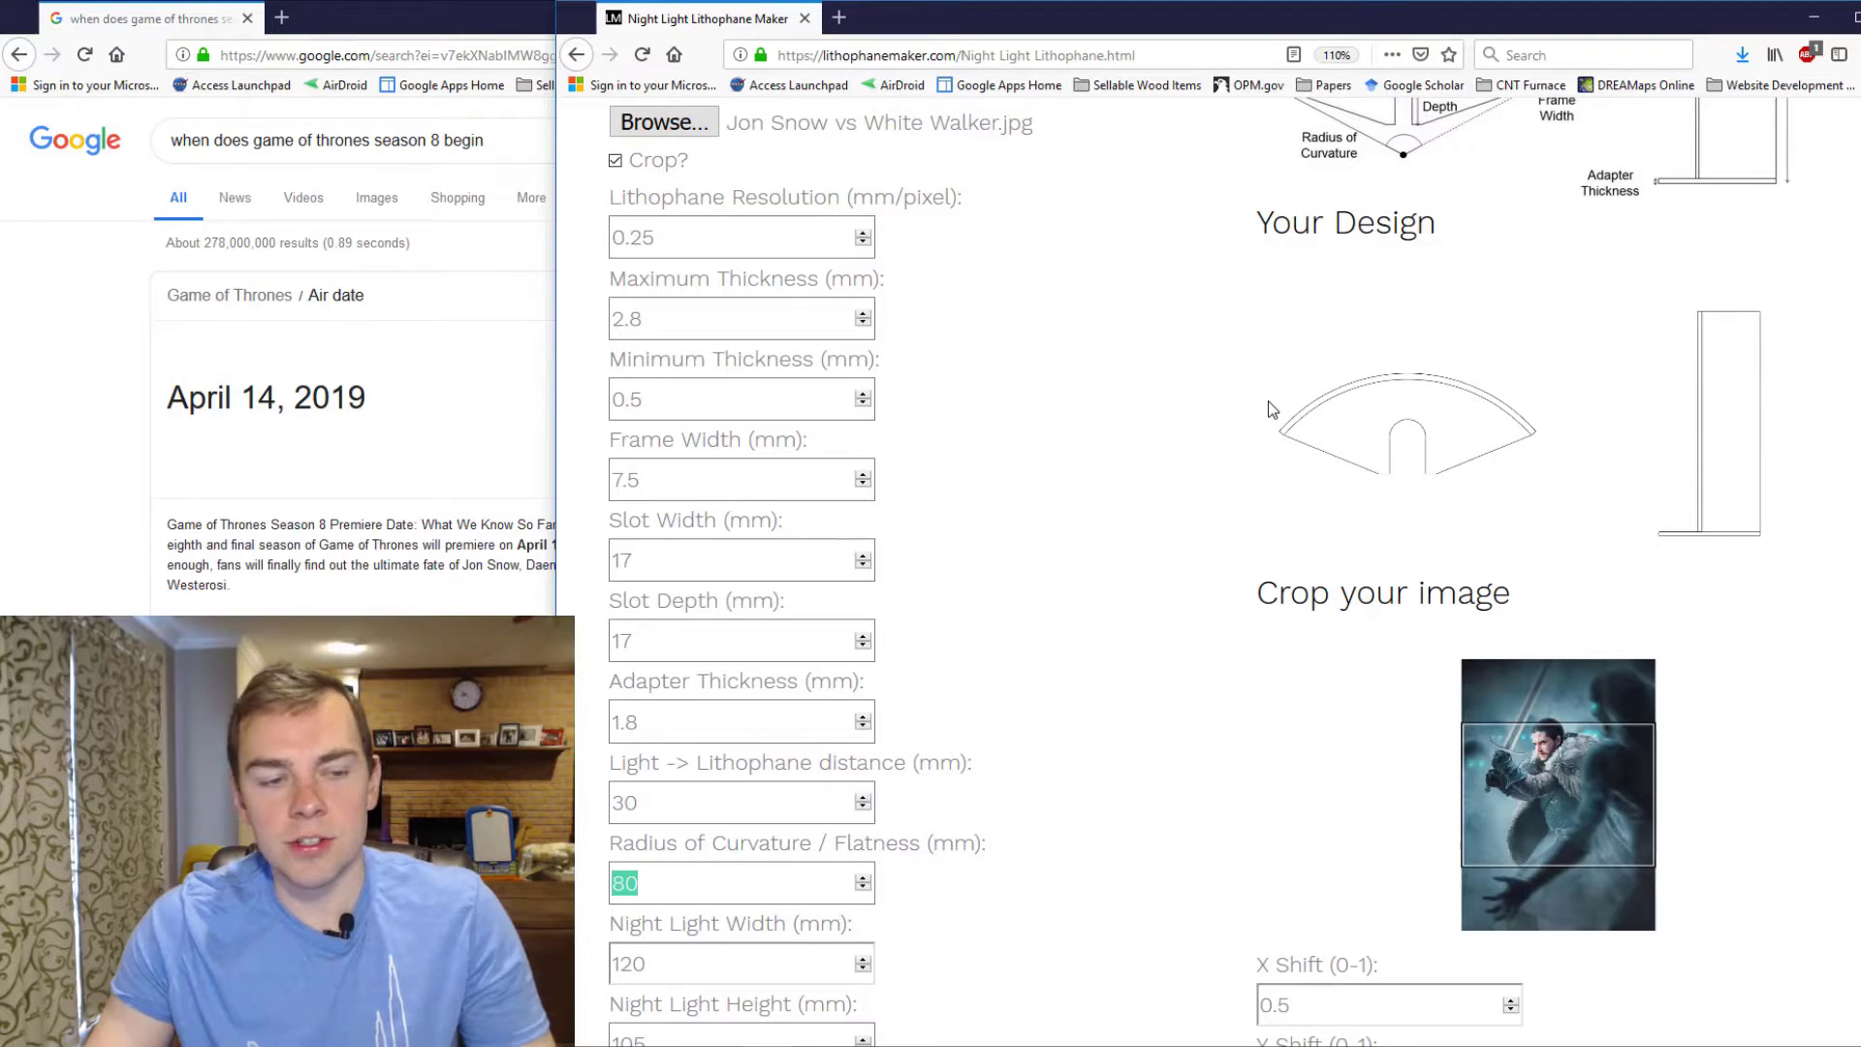
text(160)
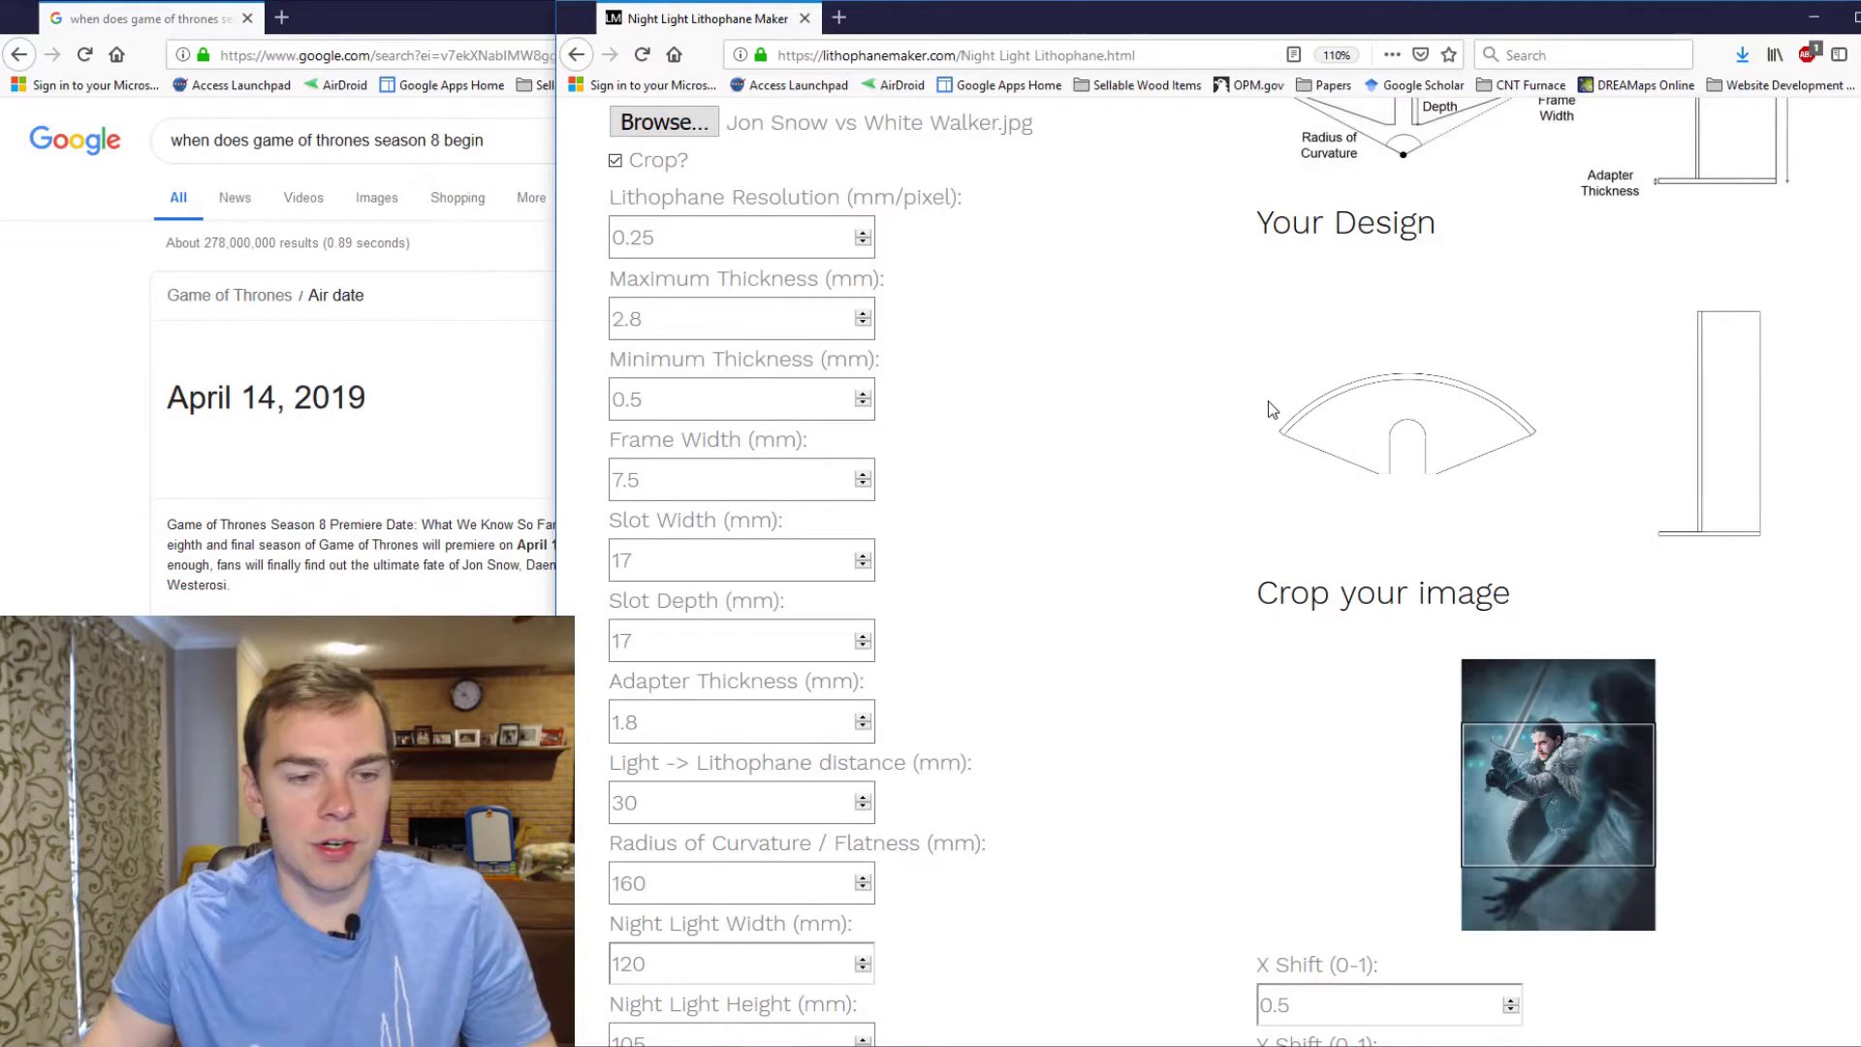
click(856, 801)
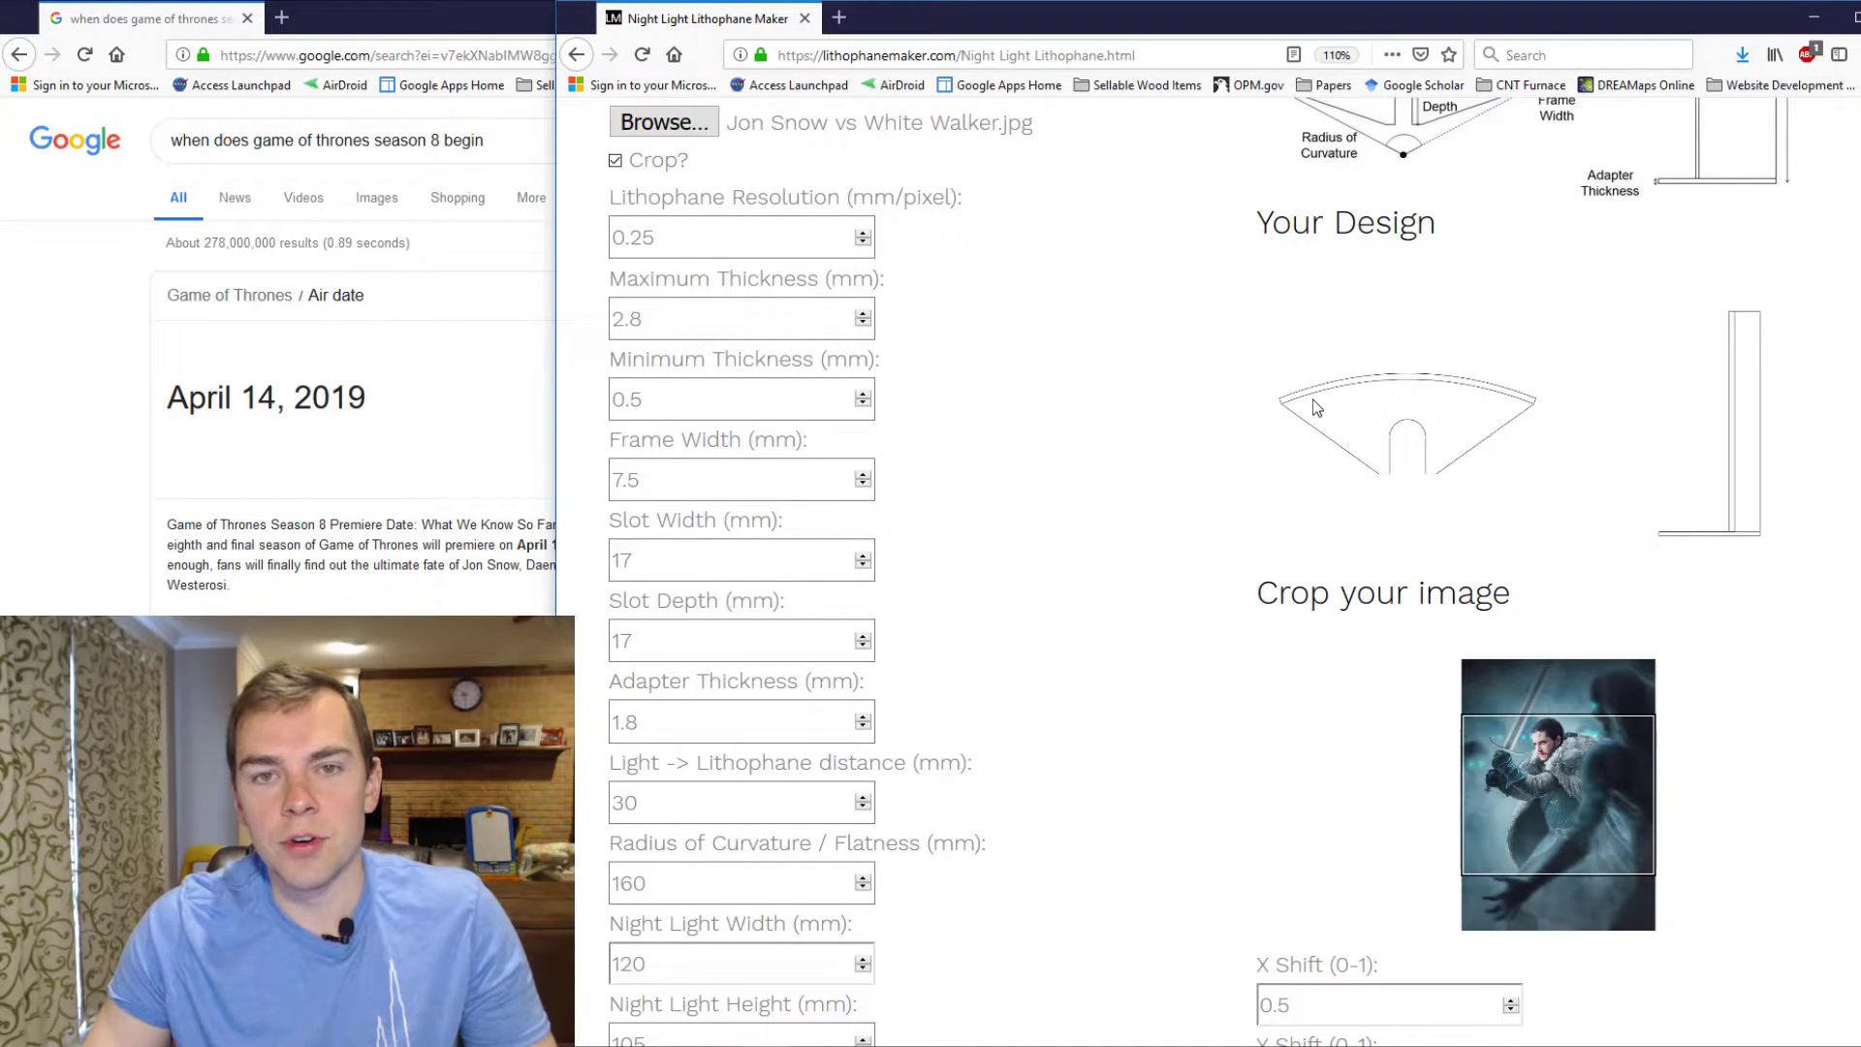
scroll(1205, 415, up, 2)
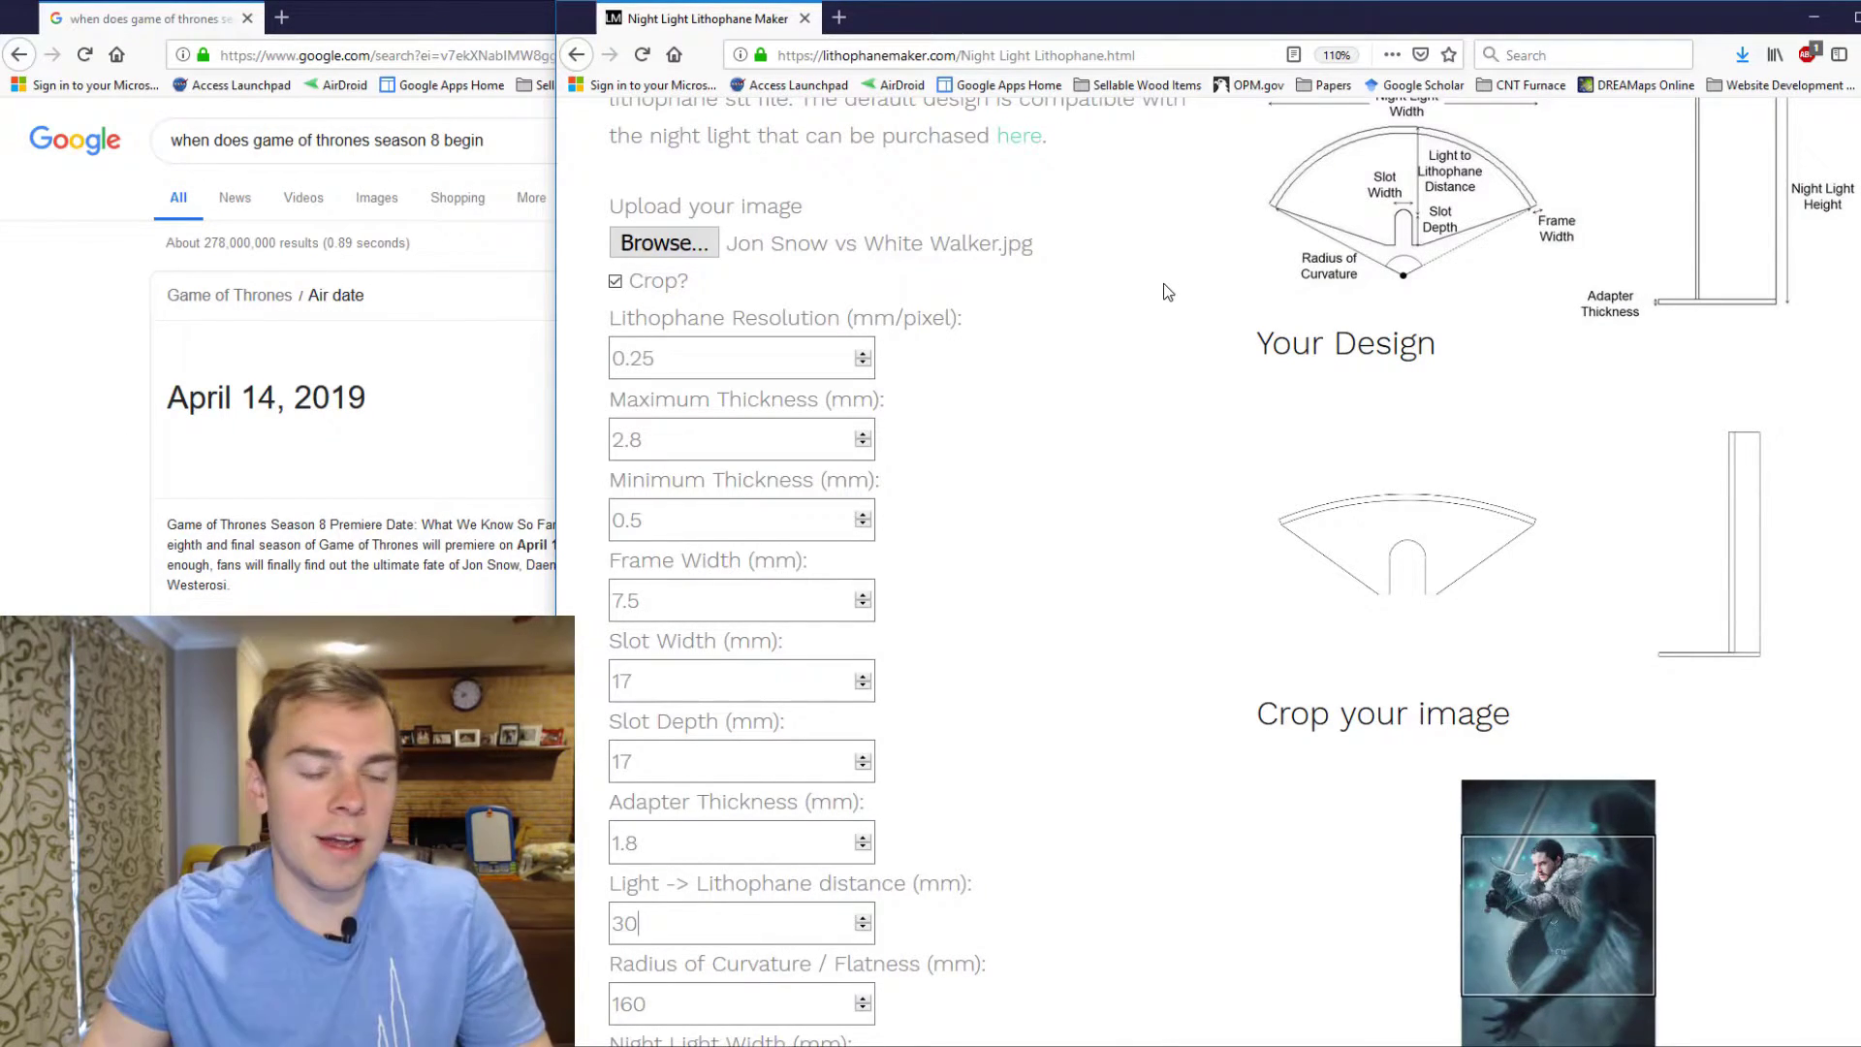
scroll(1165, 285, down, 2)
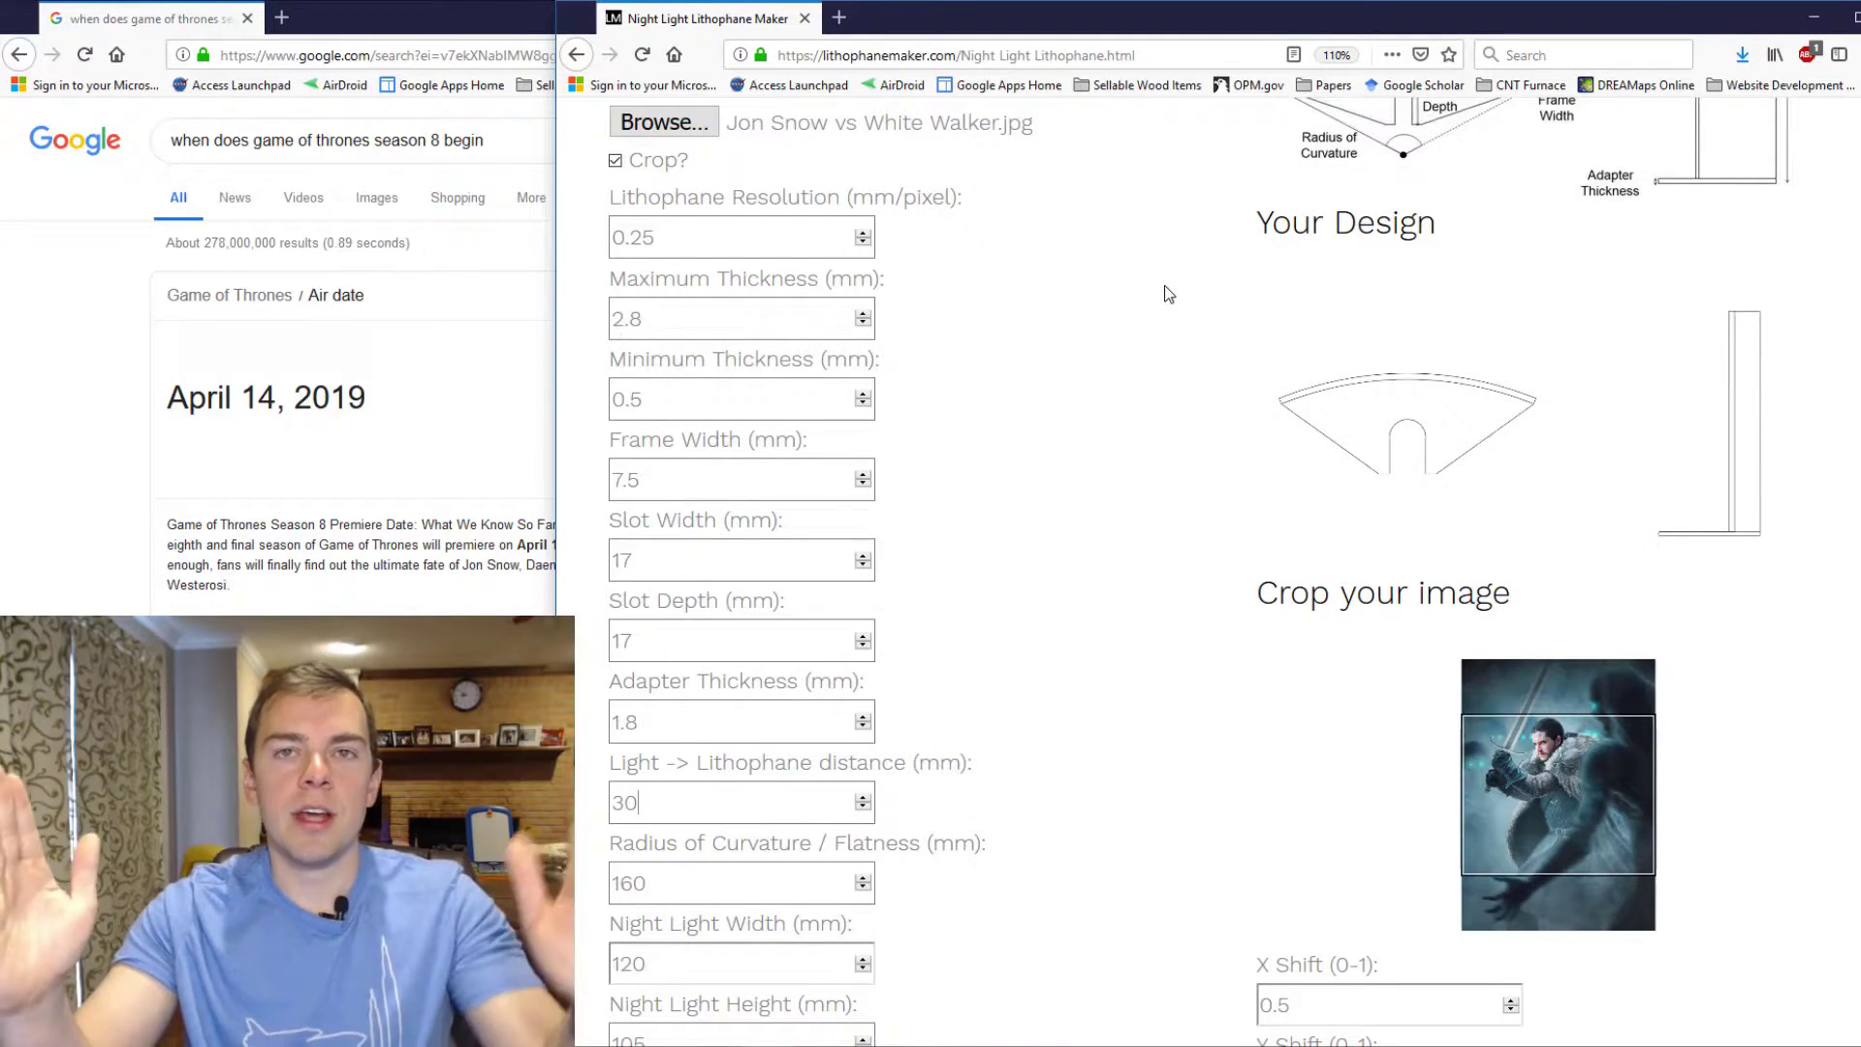
scroll(1164, 285, up, 5)
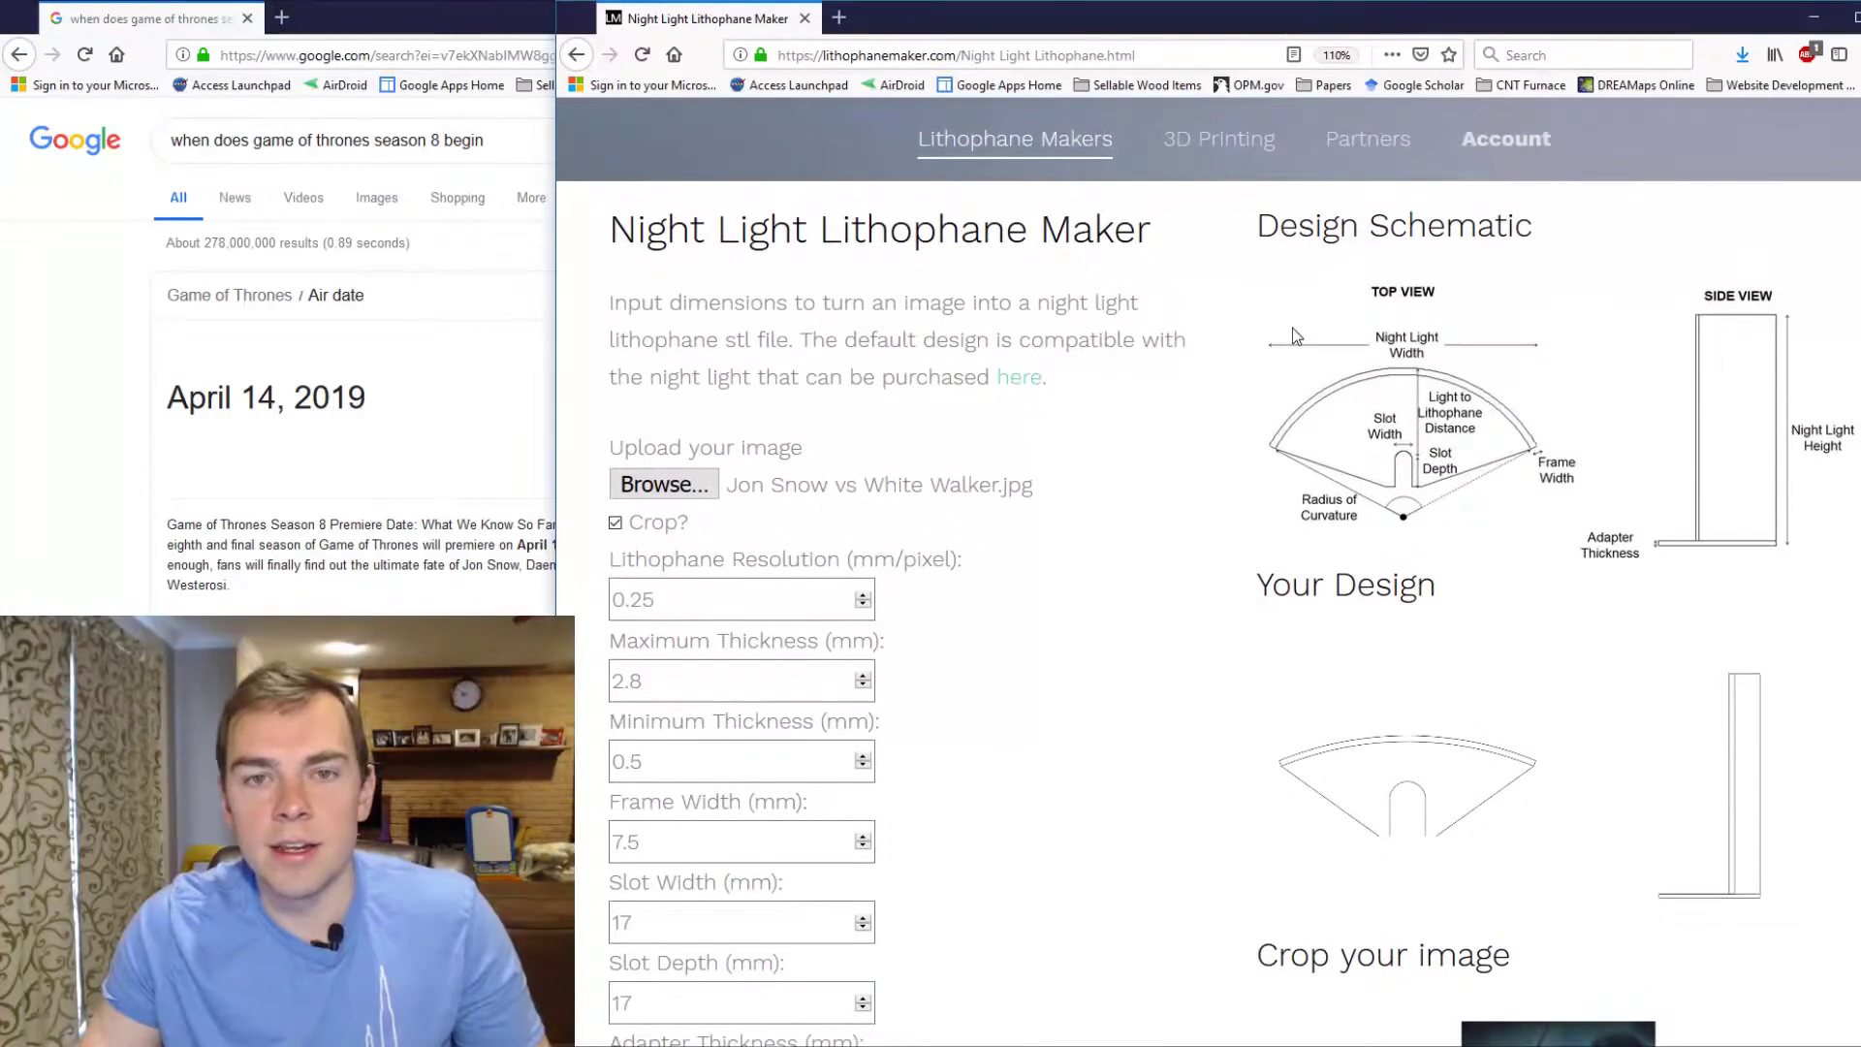
scroll(1178, 378, down, 5)
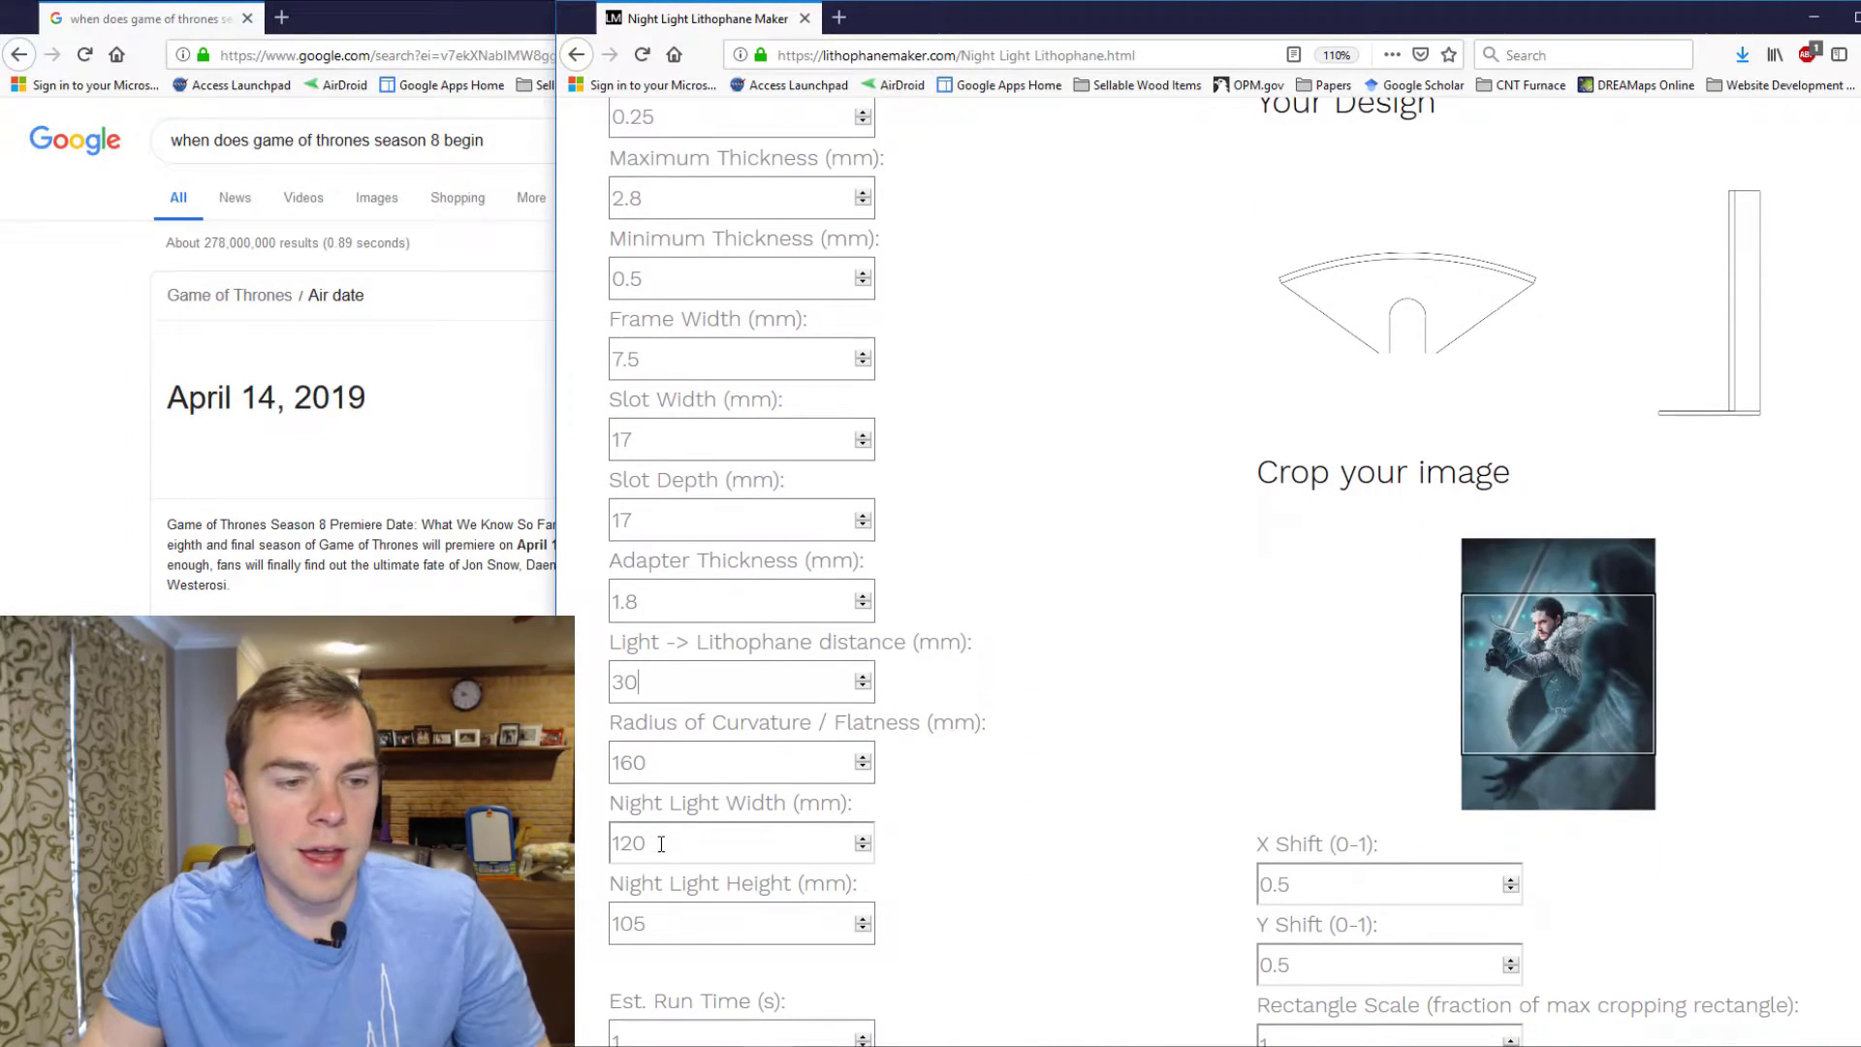
- Try trial values of 200 and 100 in the Night Light Width and Height fields
double_click(661, 844)
text(200)
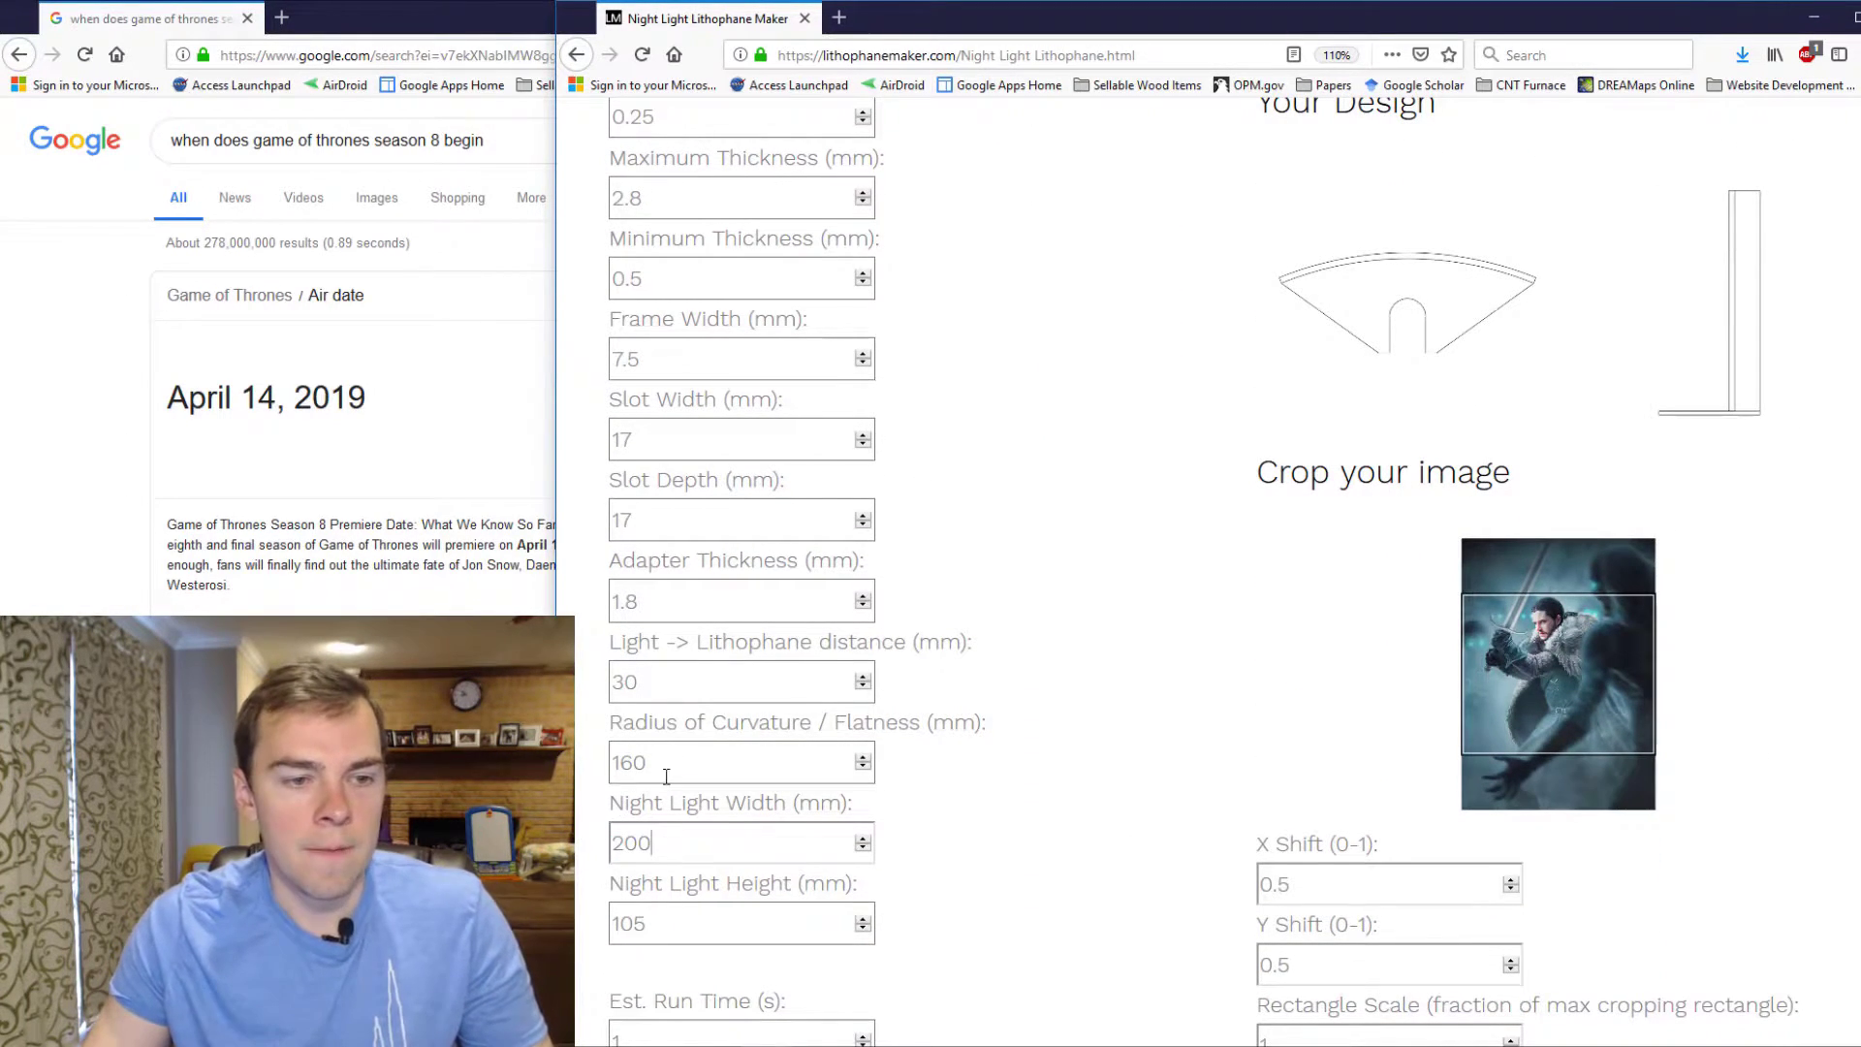
click(737, 762)
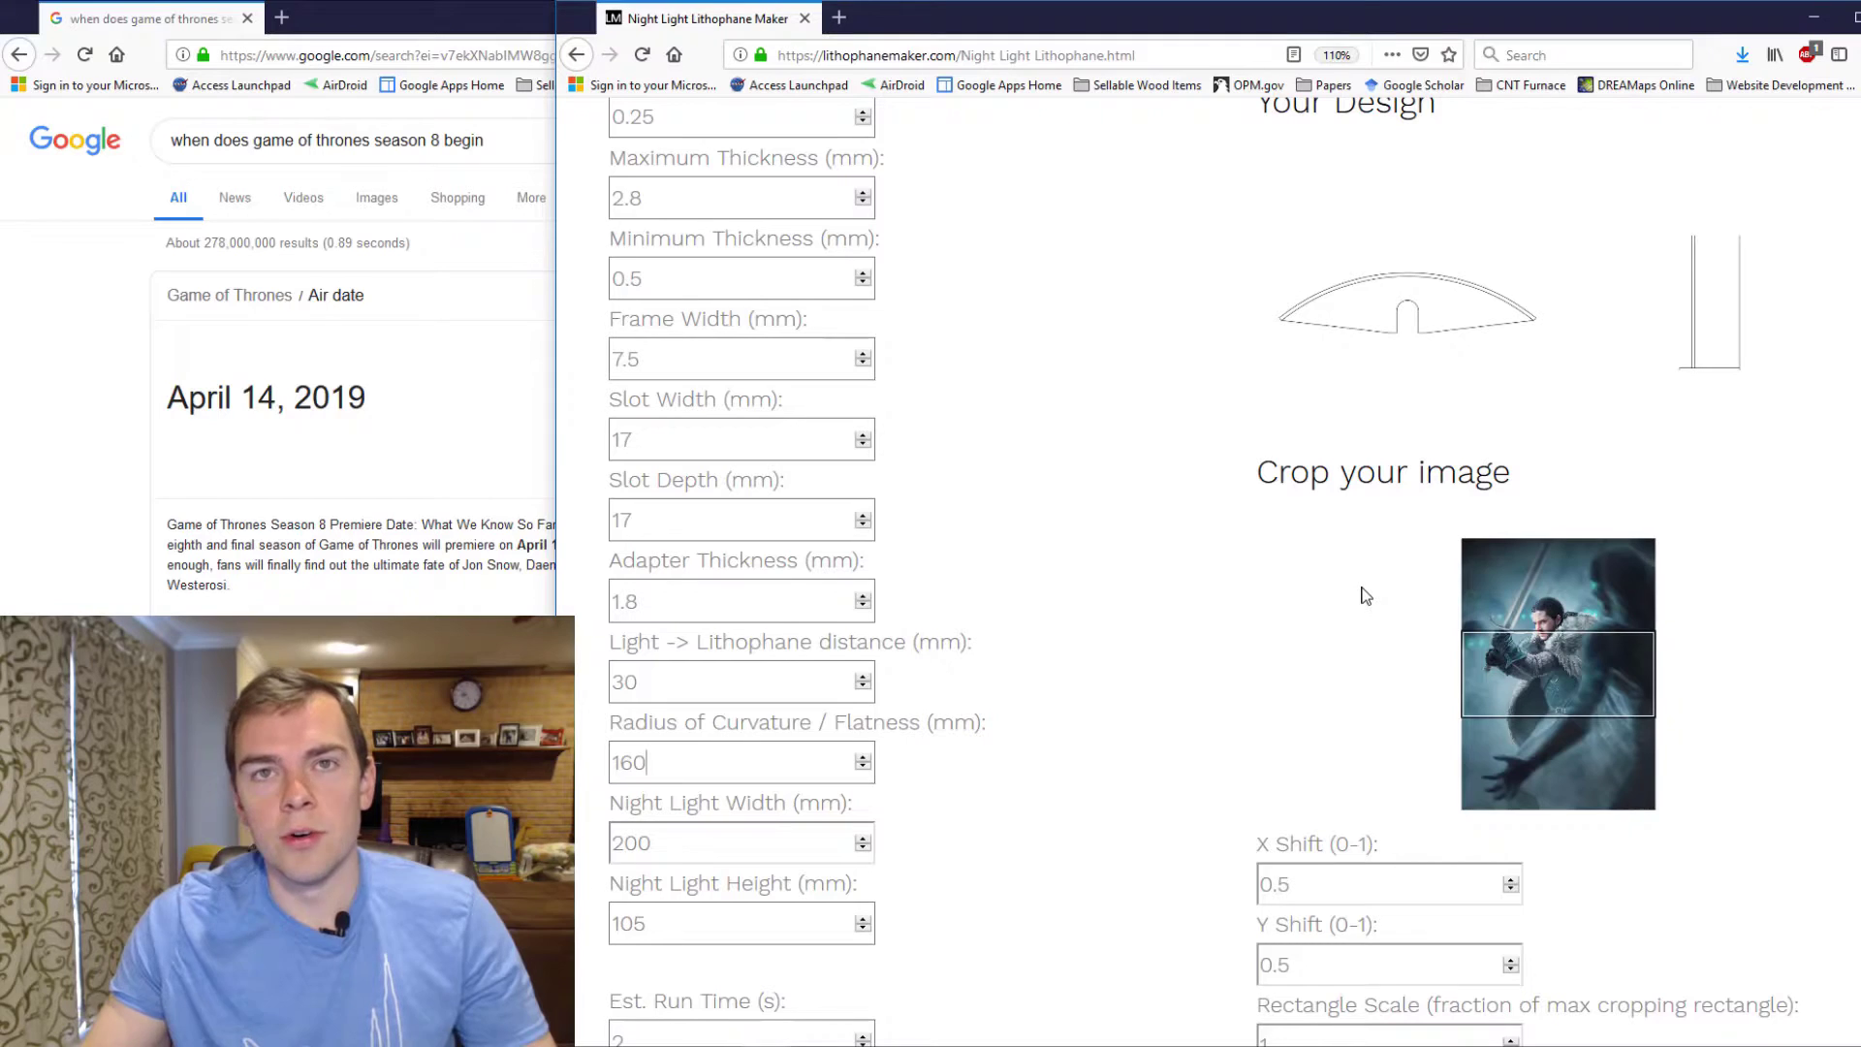
key(Tab)
text(100)
key(Tab)
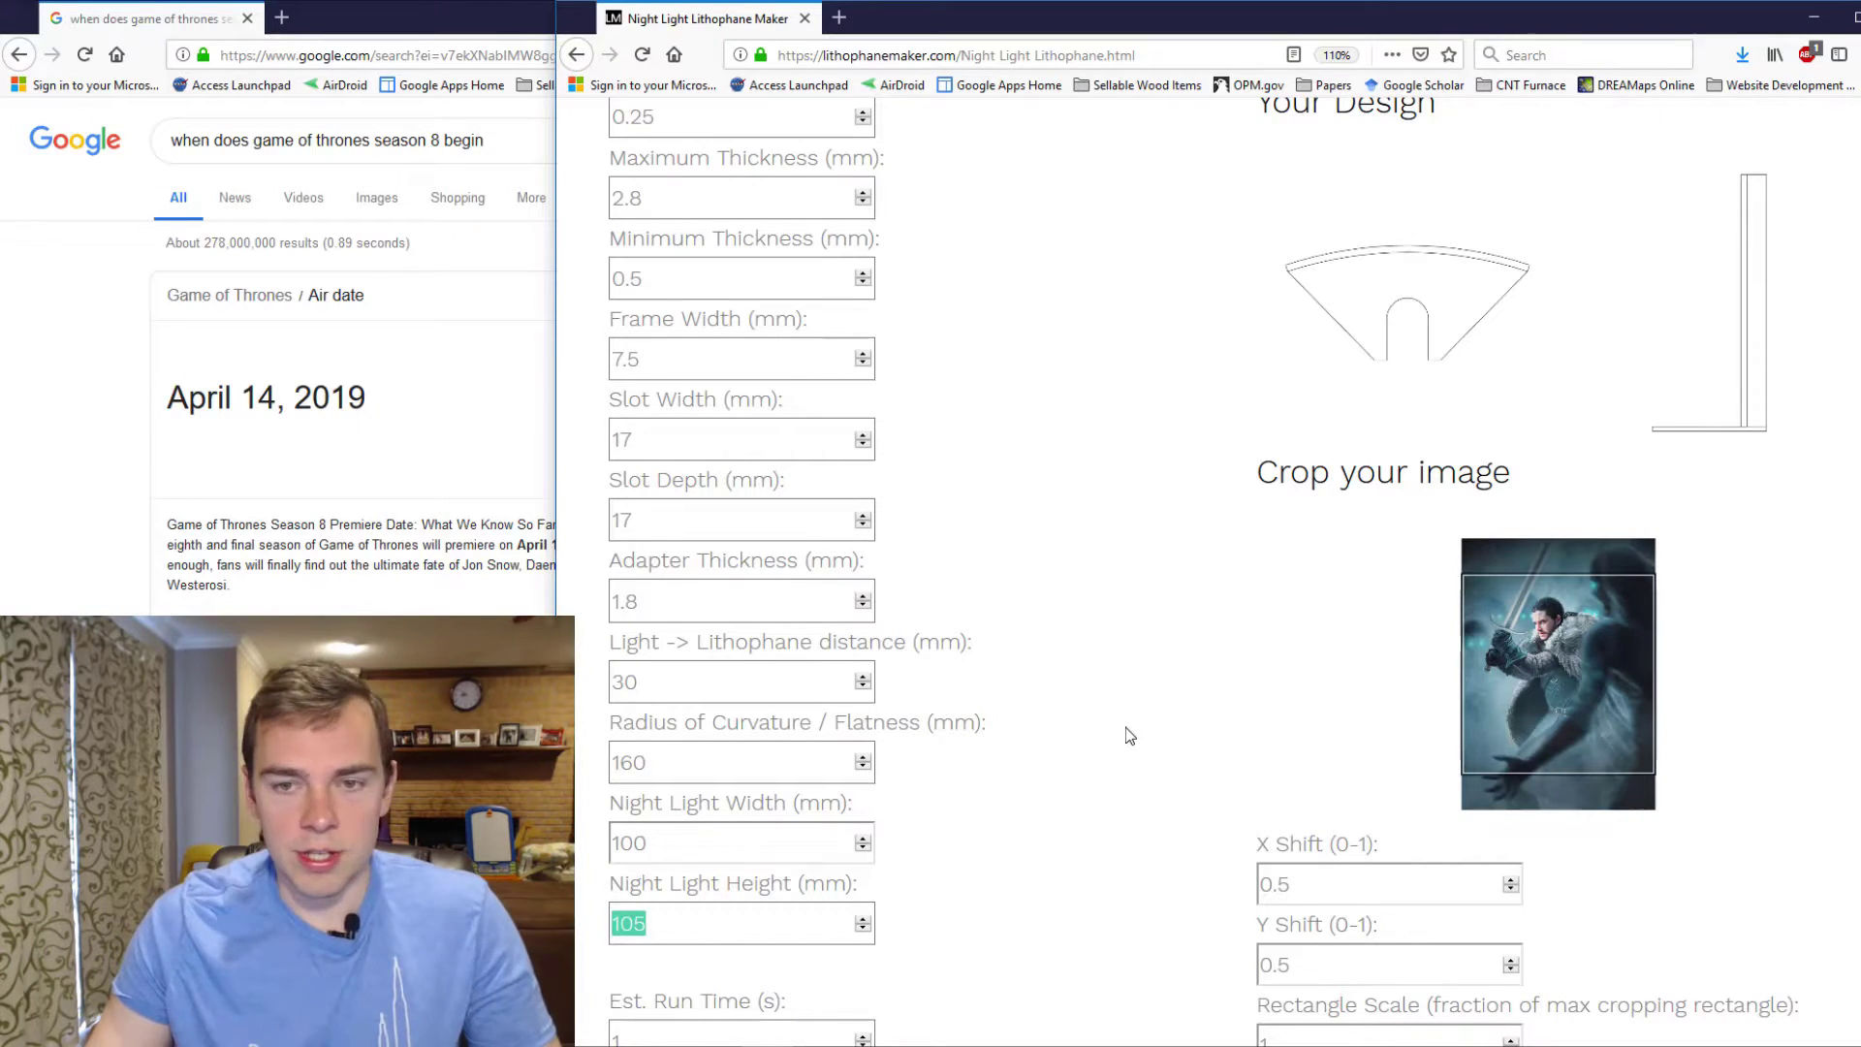
text(200)
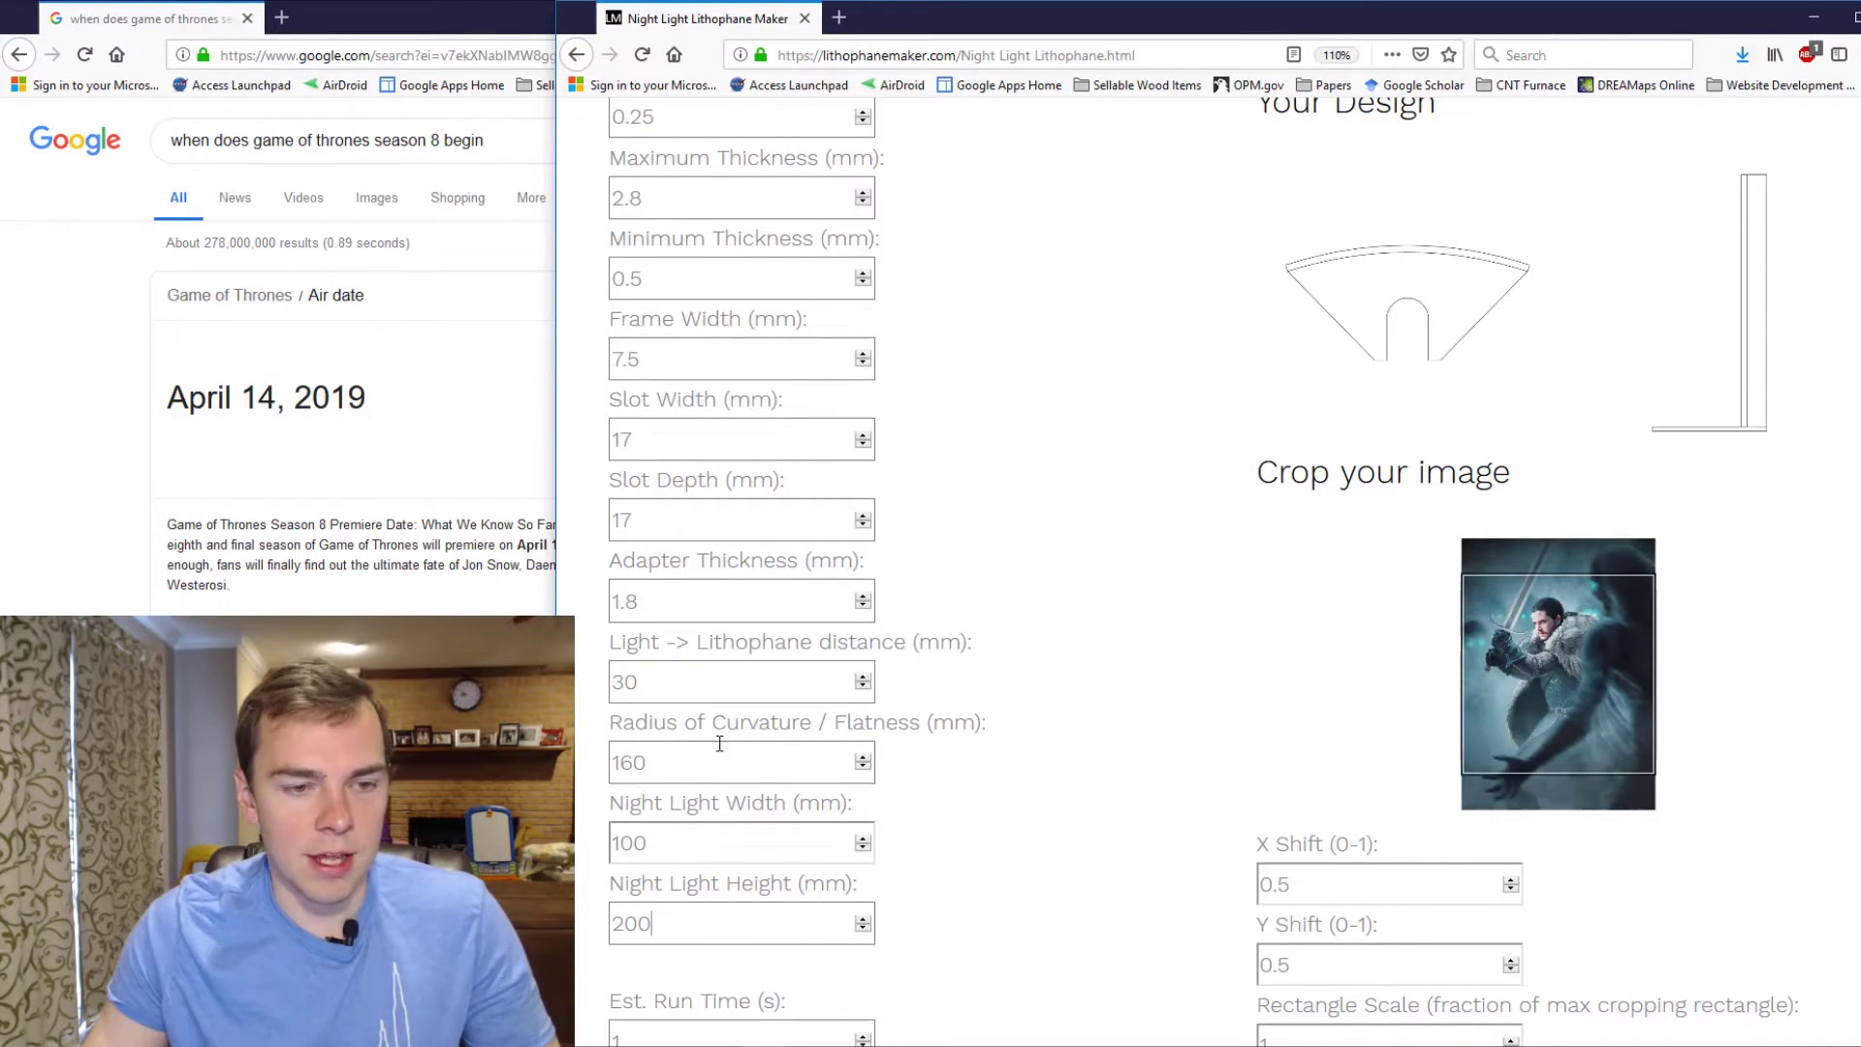
scroll(1262, 652, up, 5)
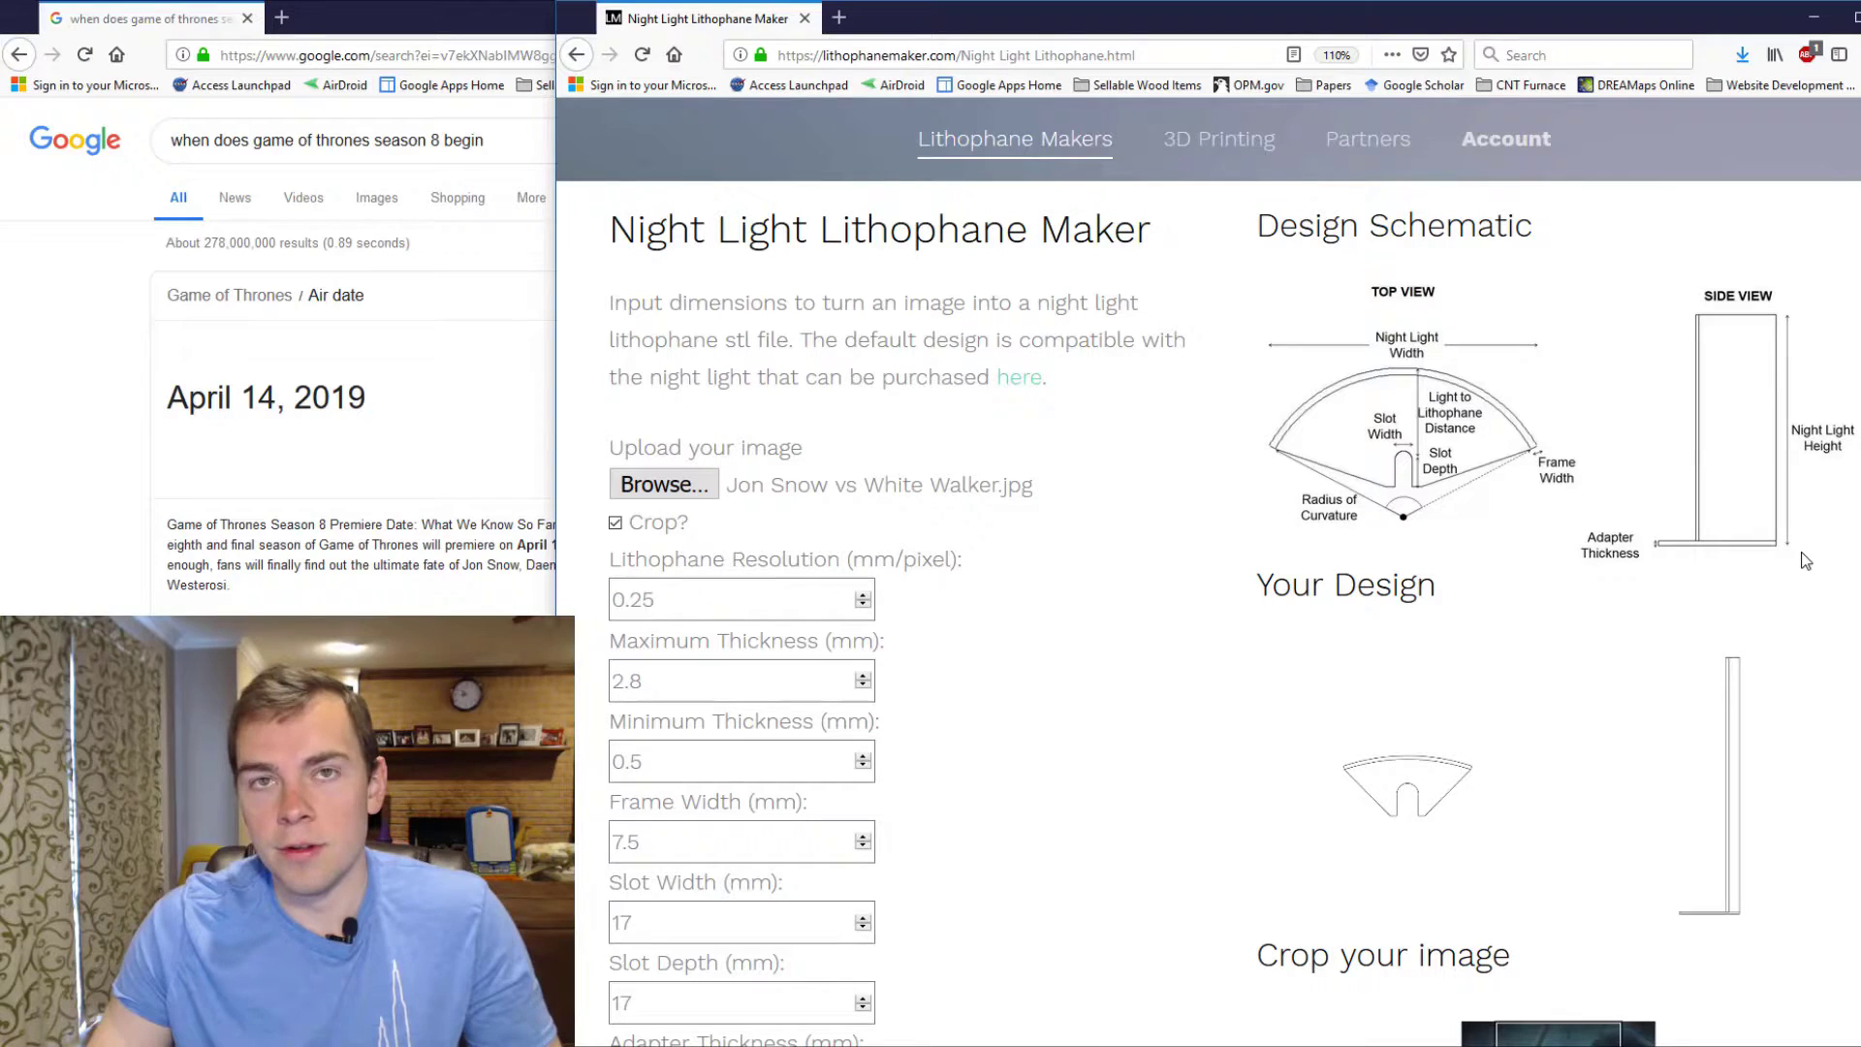
scroll(1168, 291, down, 2)
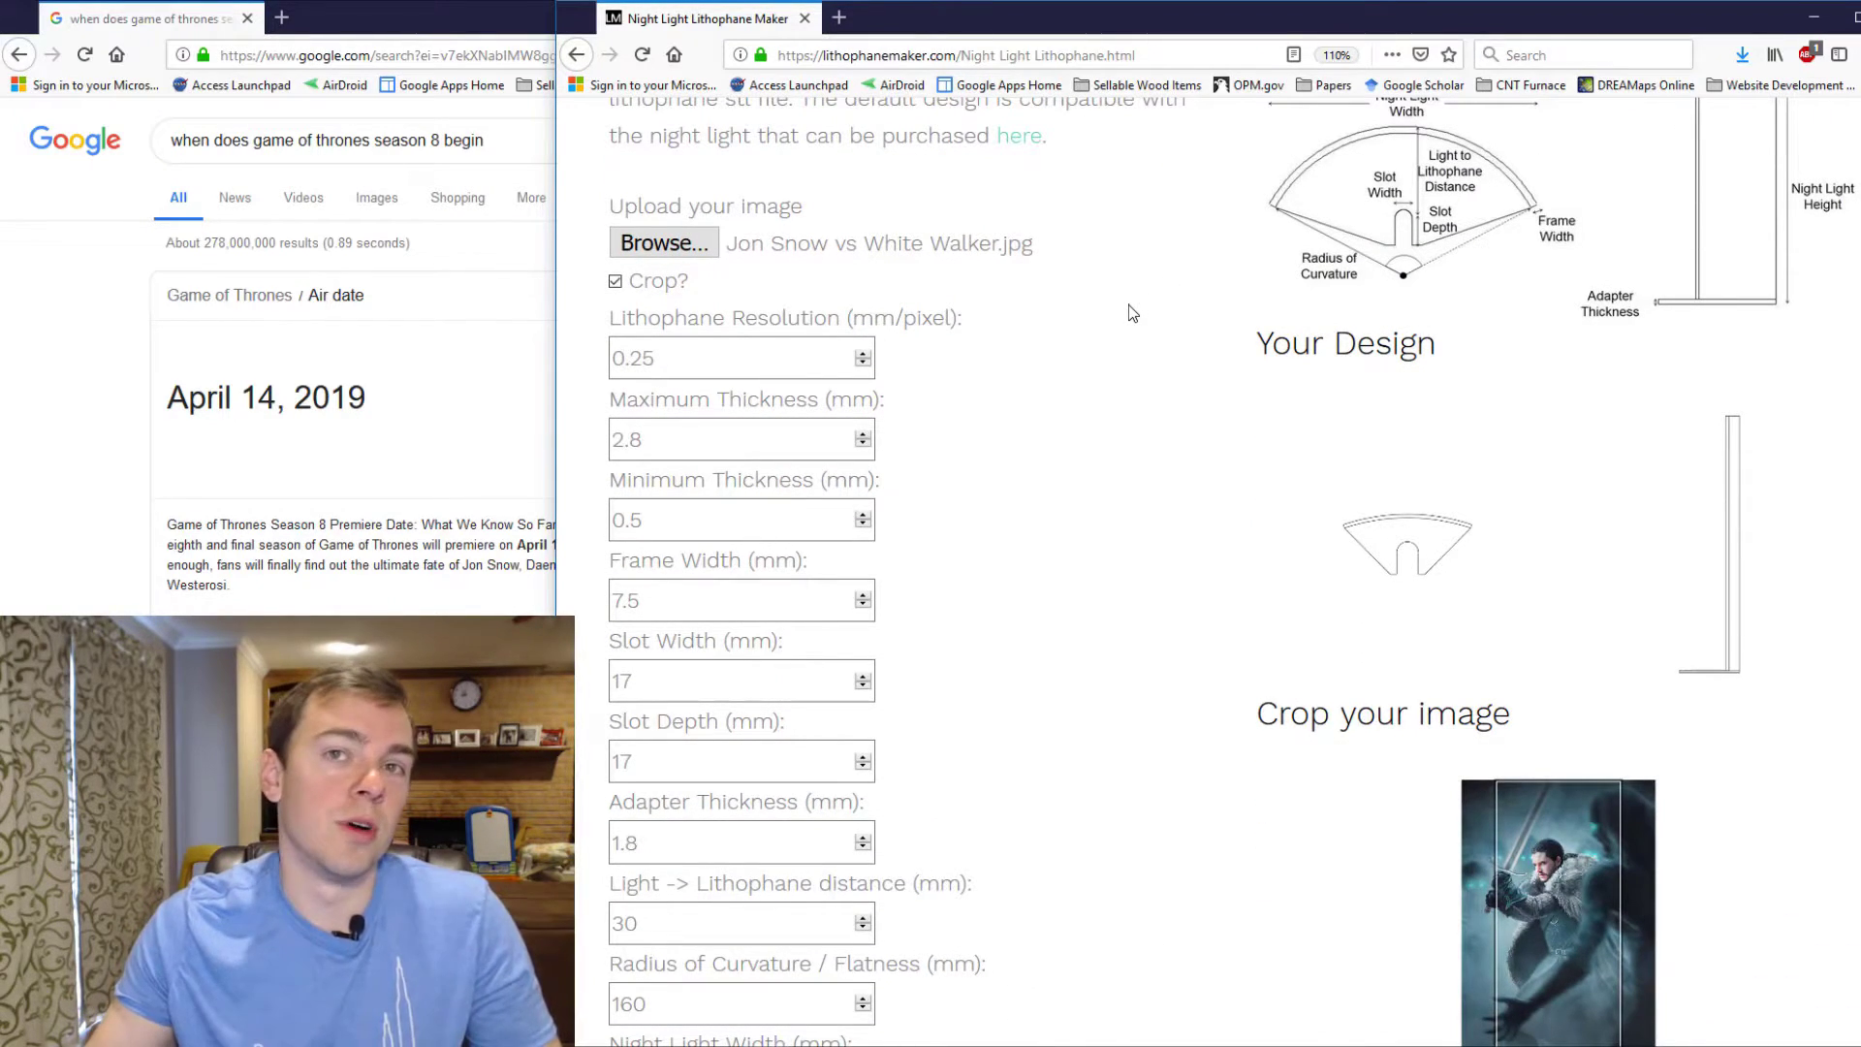
scroll(1128, 304, down, 2)
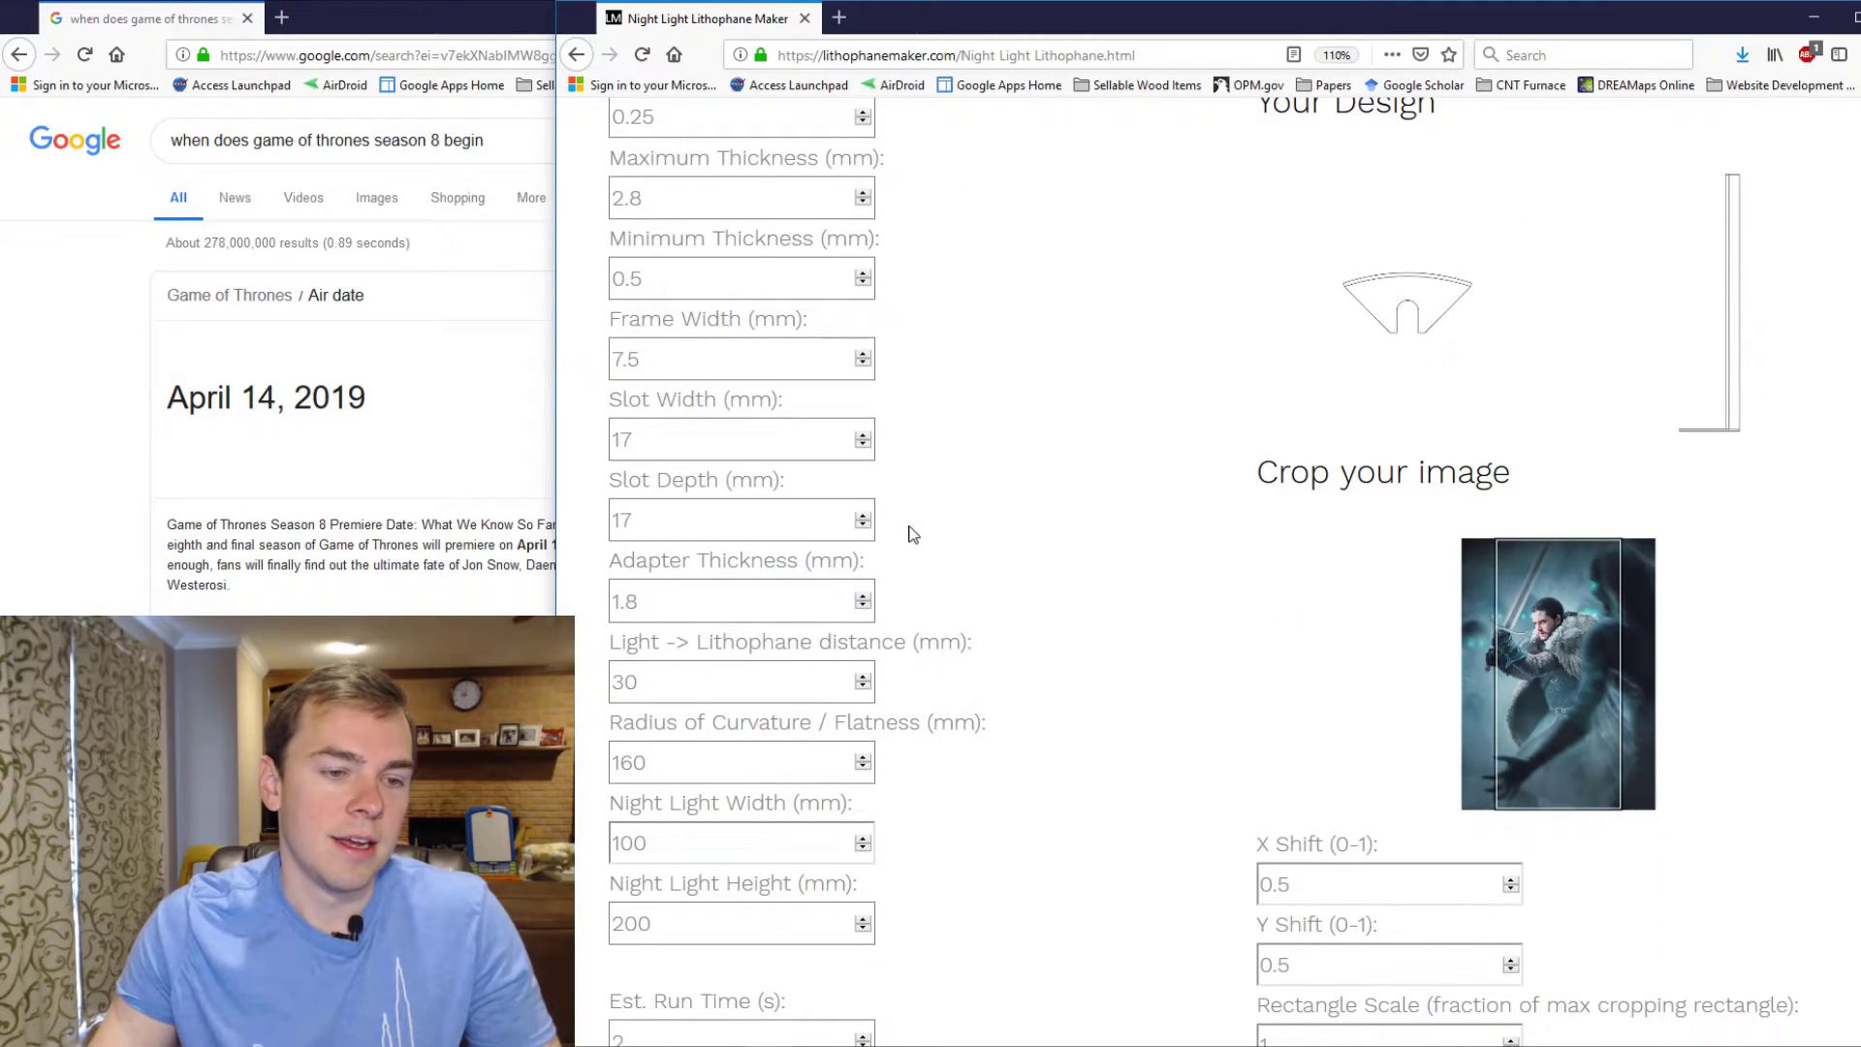
- Set the Night Light Height to 80 mm
double_click(683, 923)
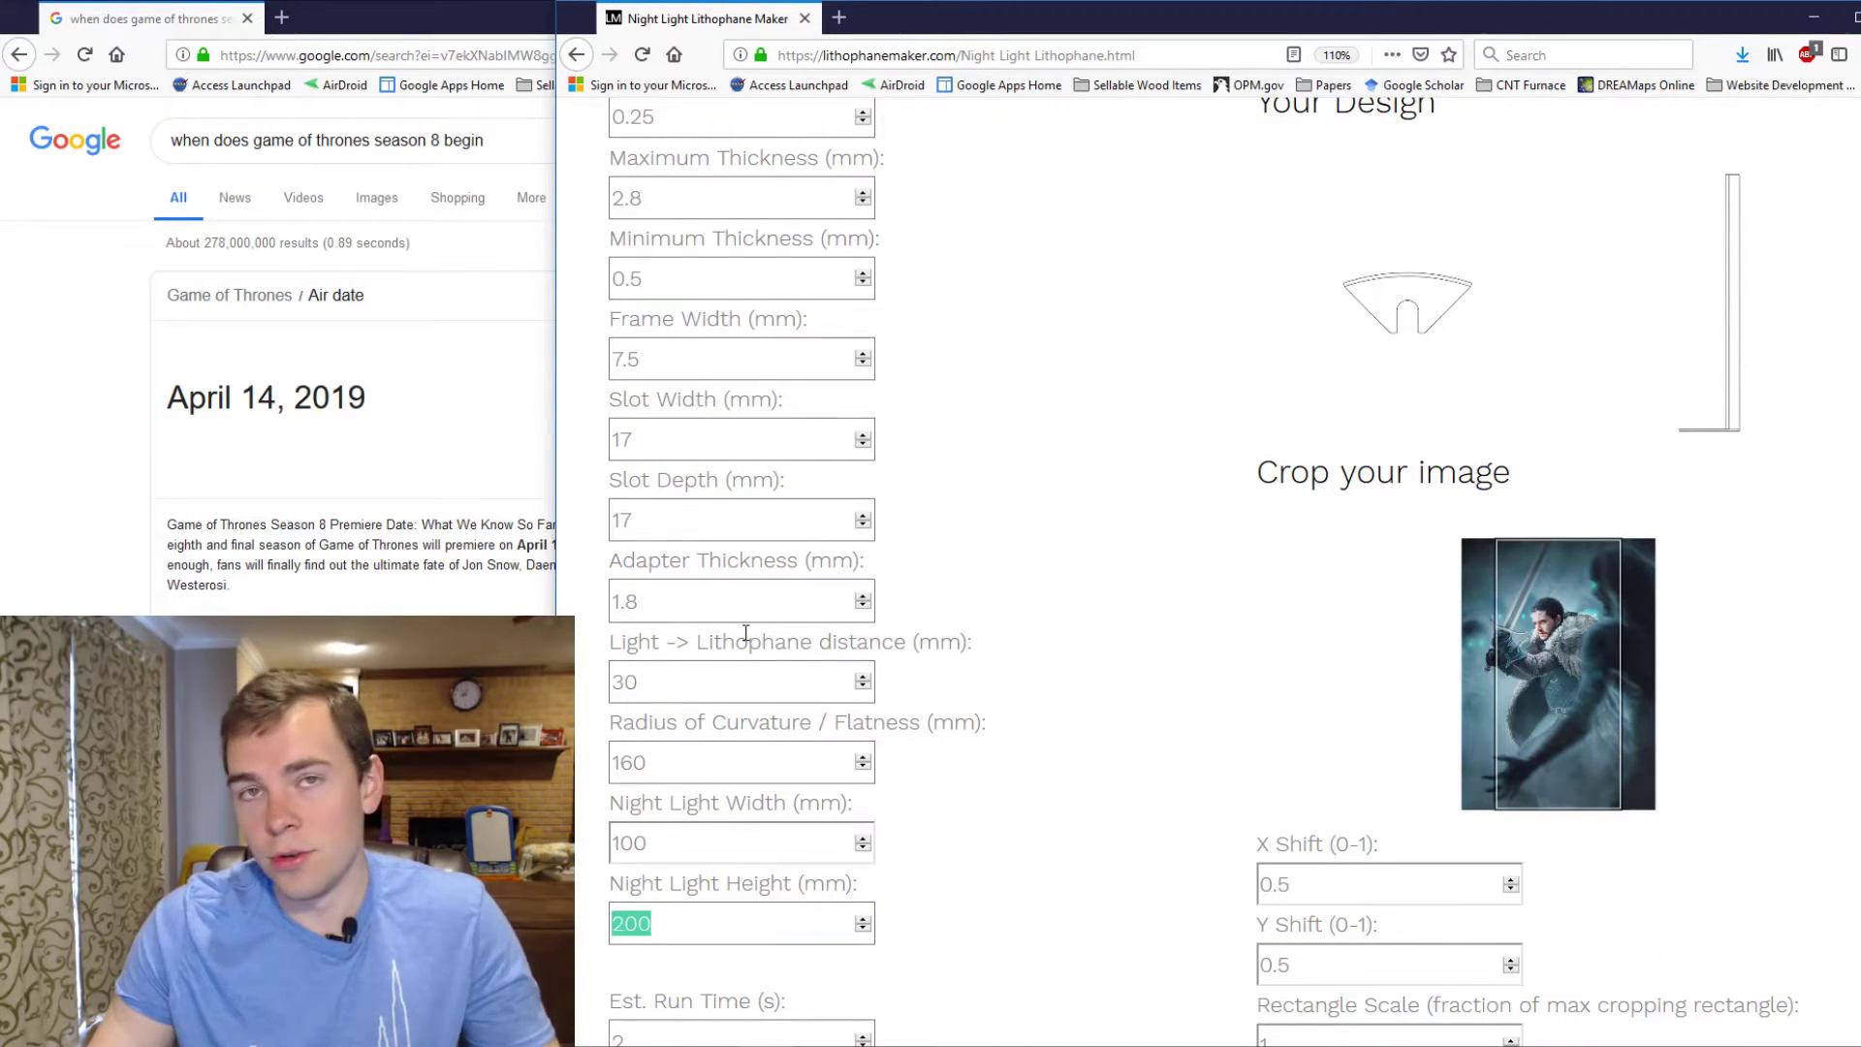
scroll(1146, 593, up, 2)
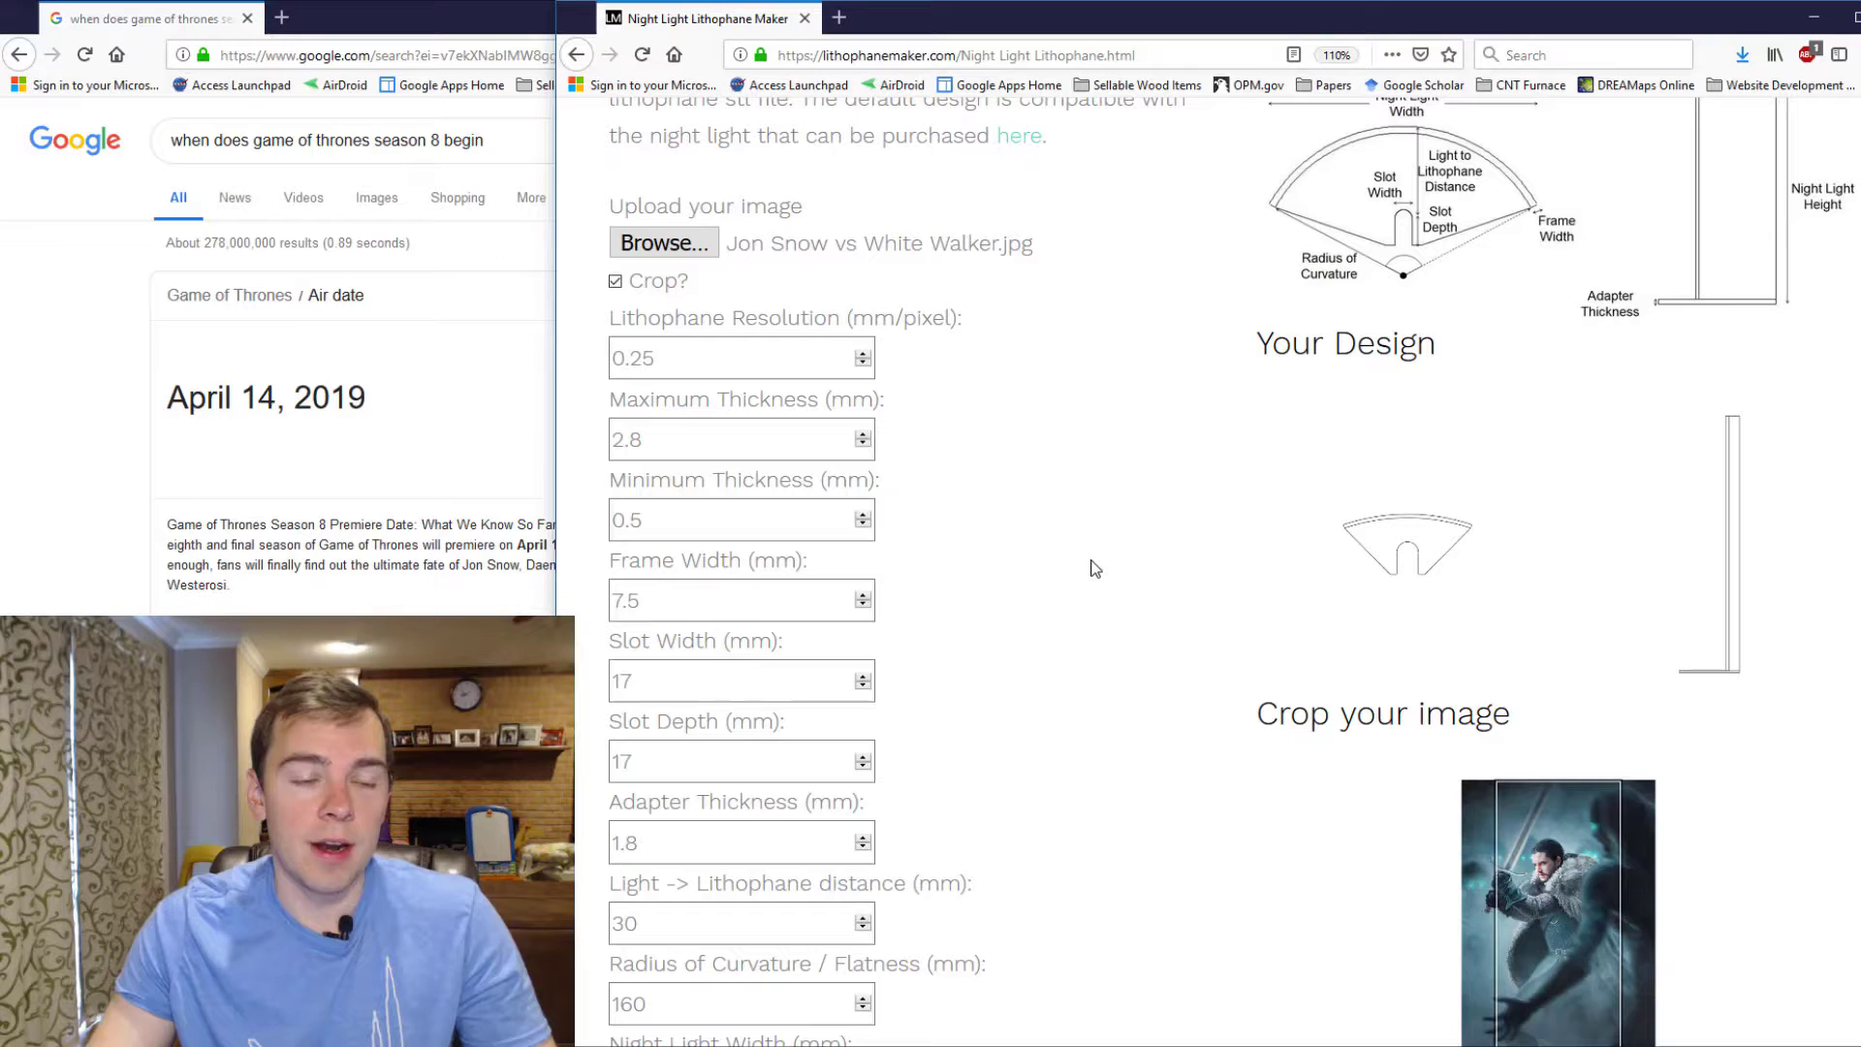
scroll(1089, 569, down, 4)
click(660, 641)
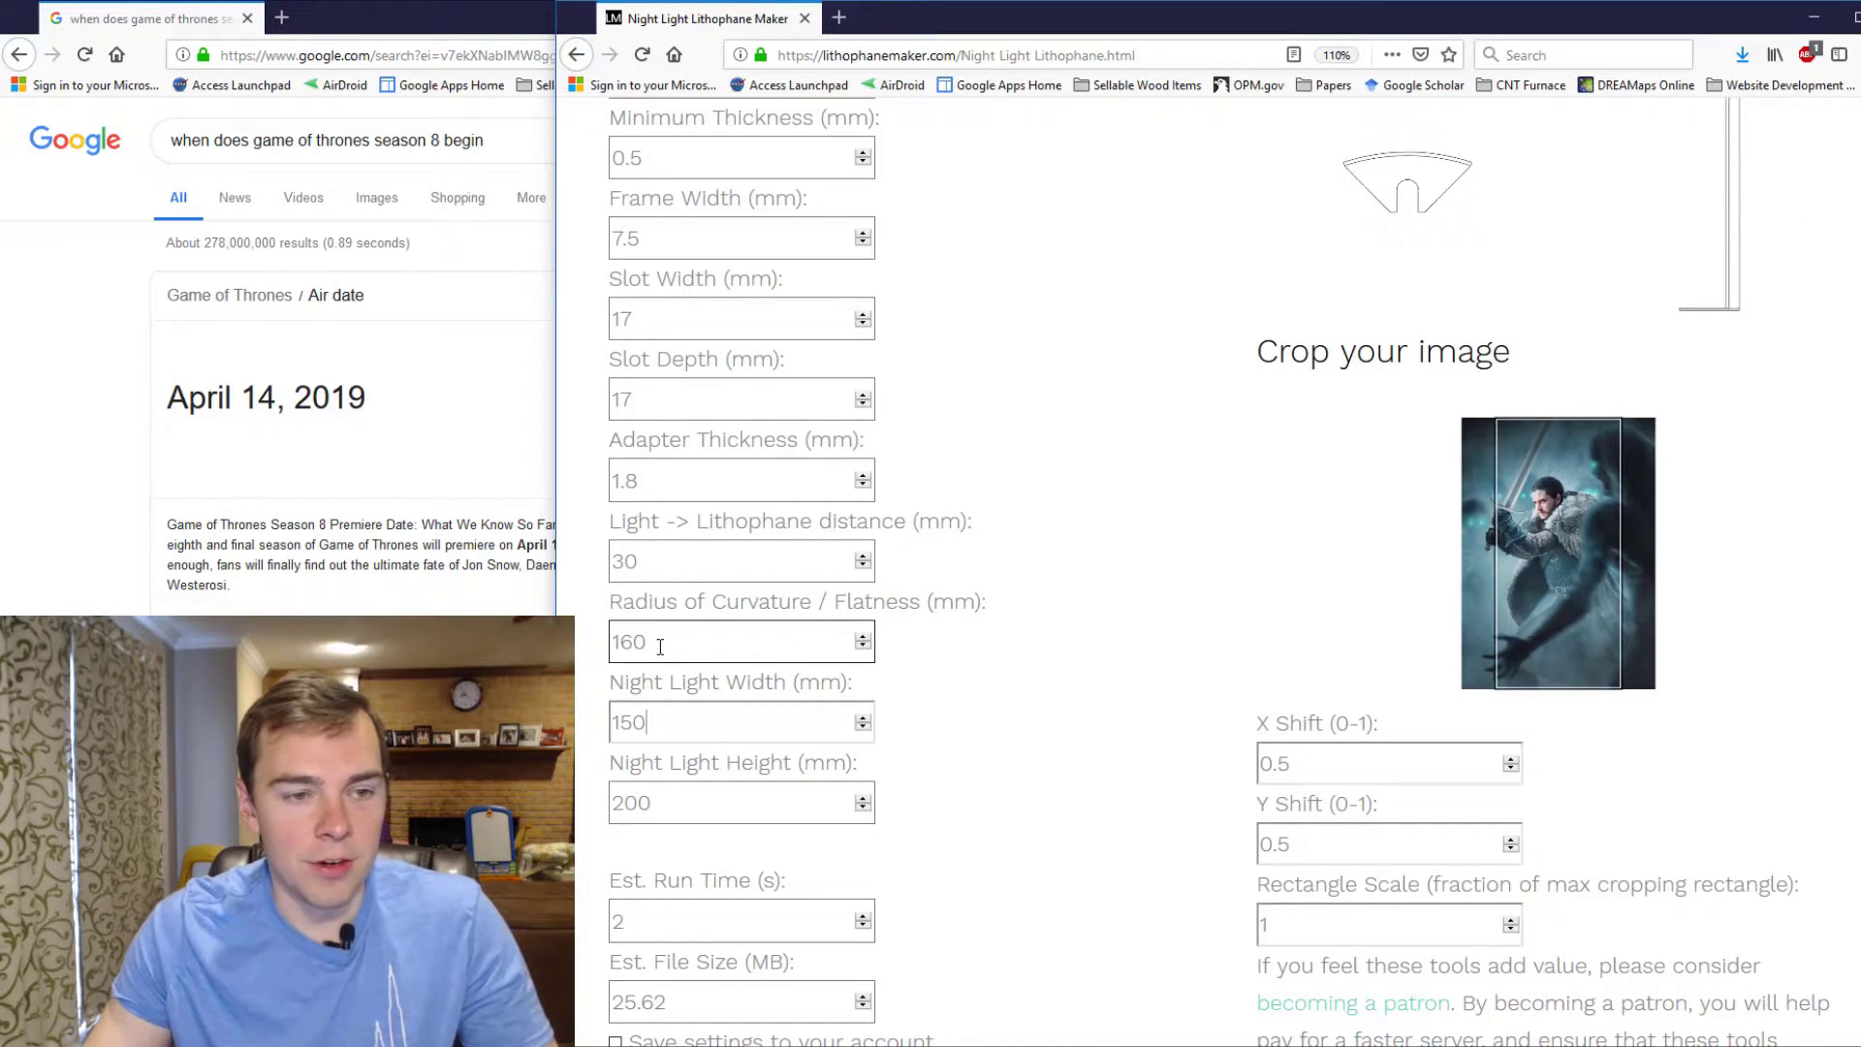
scroll(1074, 467, up, 1)
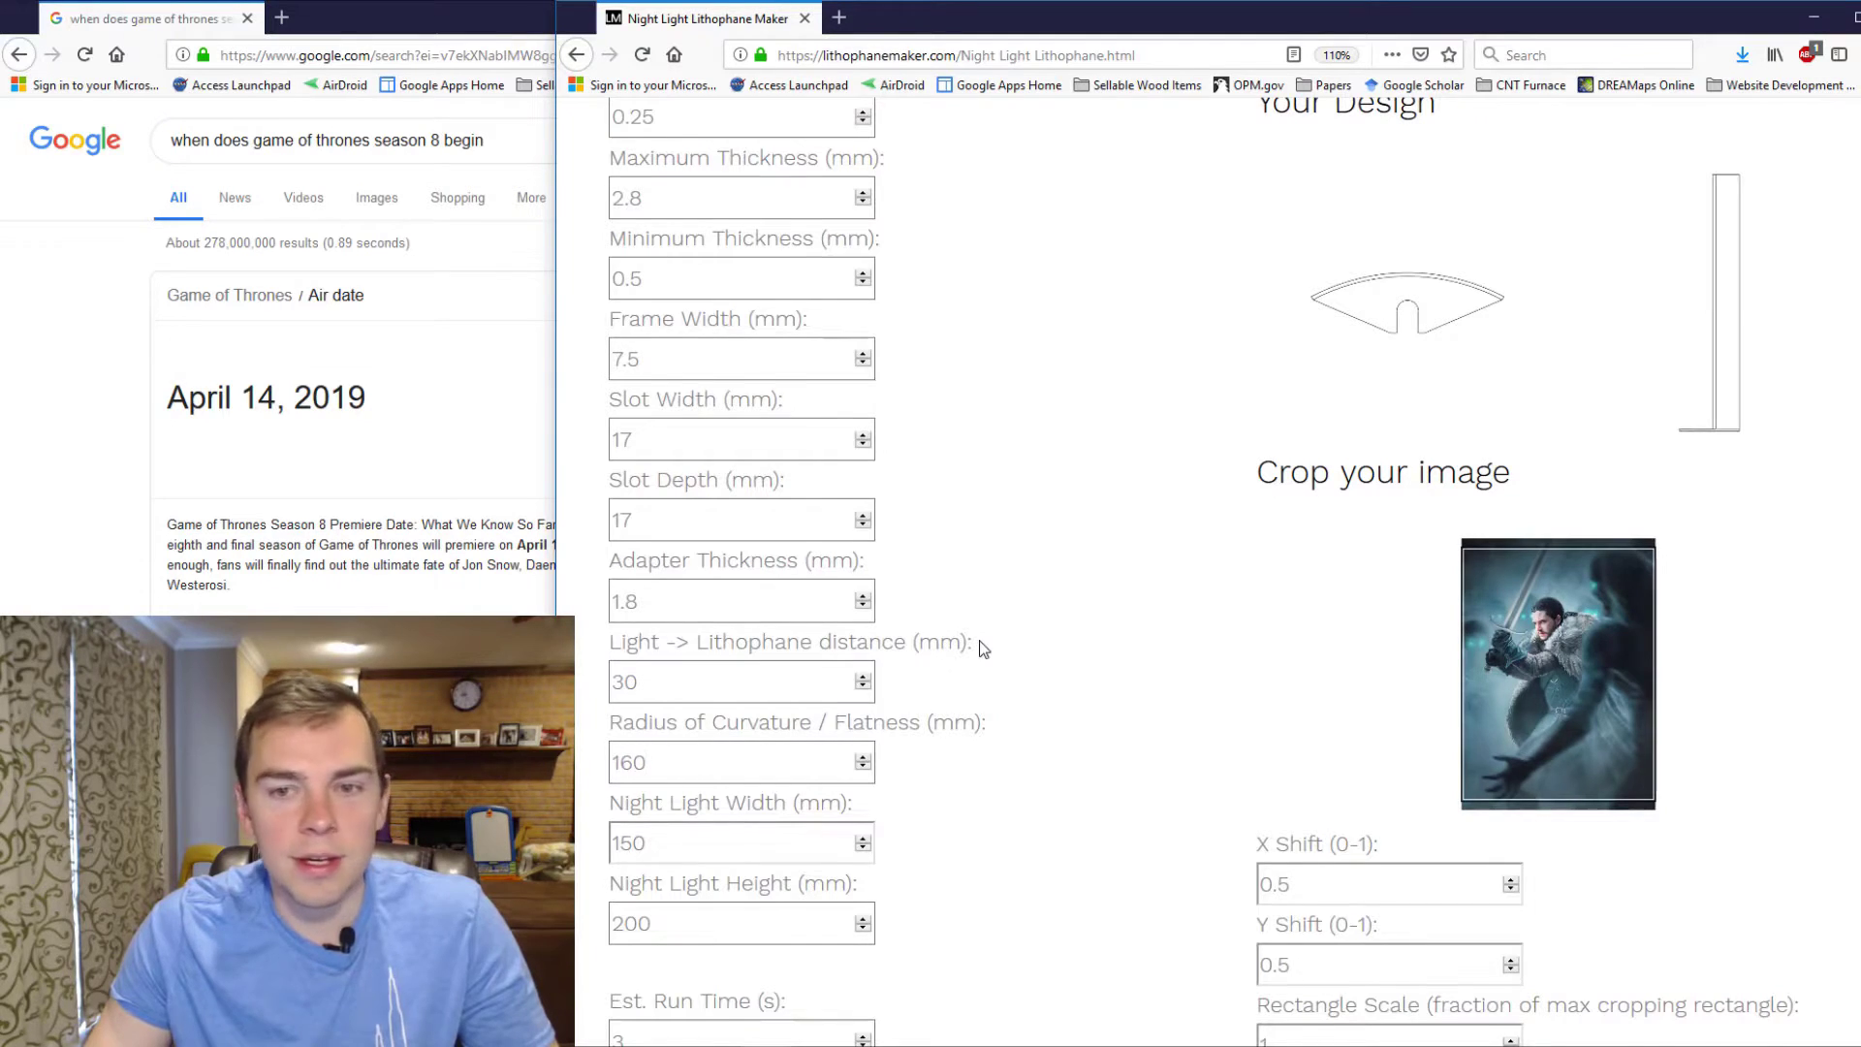
scroll(984, 647, down, 1)
key(ctrl+a)
text(80)
key(Tab)
key(Tab)
- Try a 160 mm radius of curvature with an 80 mm night light width
text(80)
key(Return)
scroll(1014, 673, up, 1)
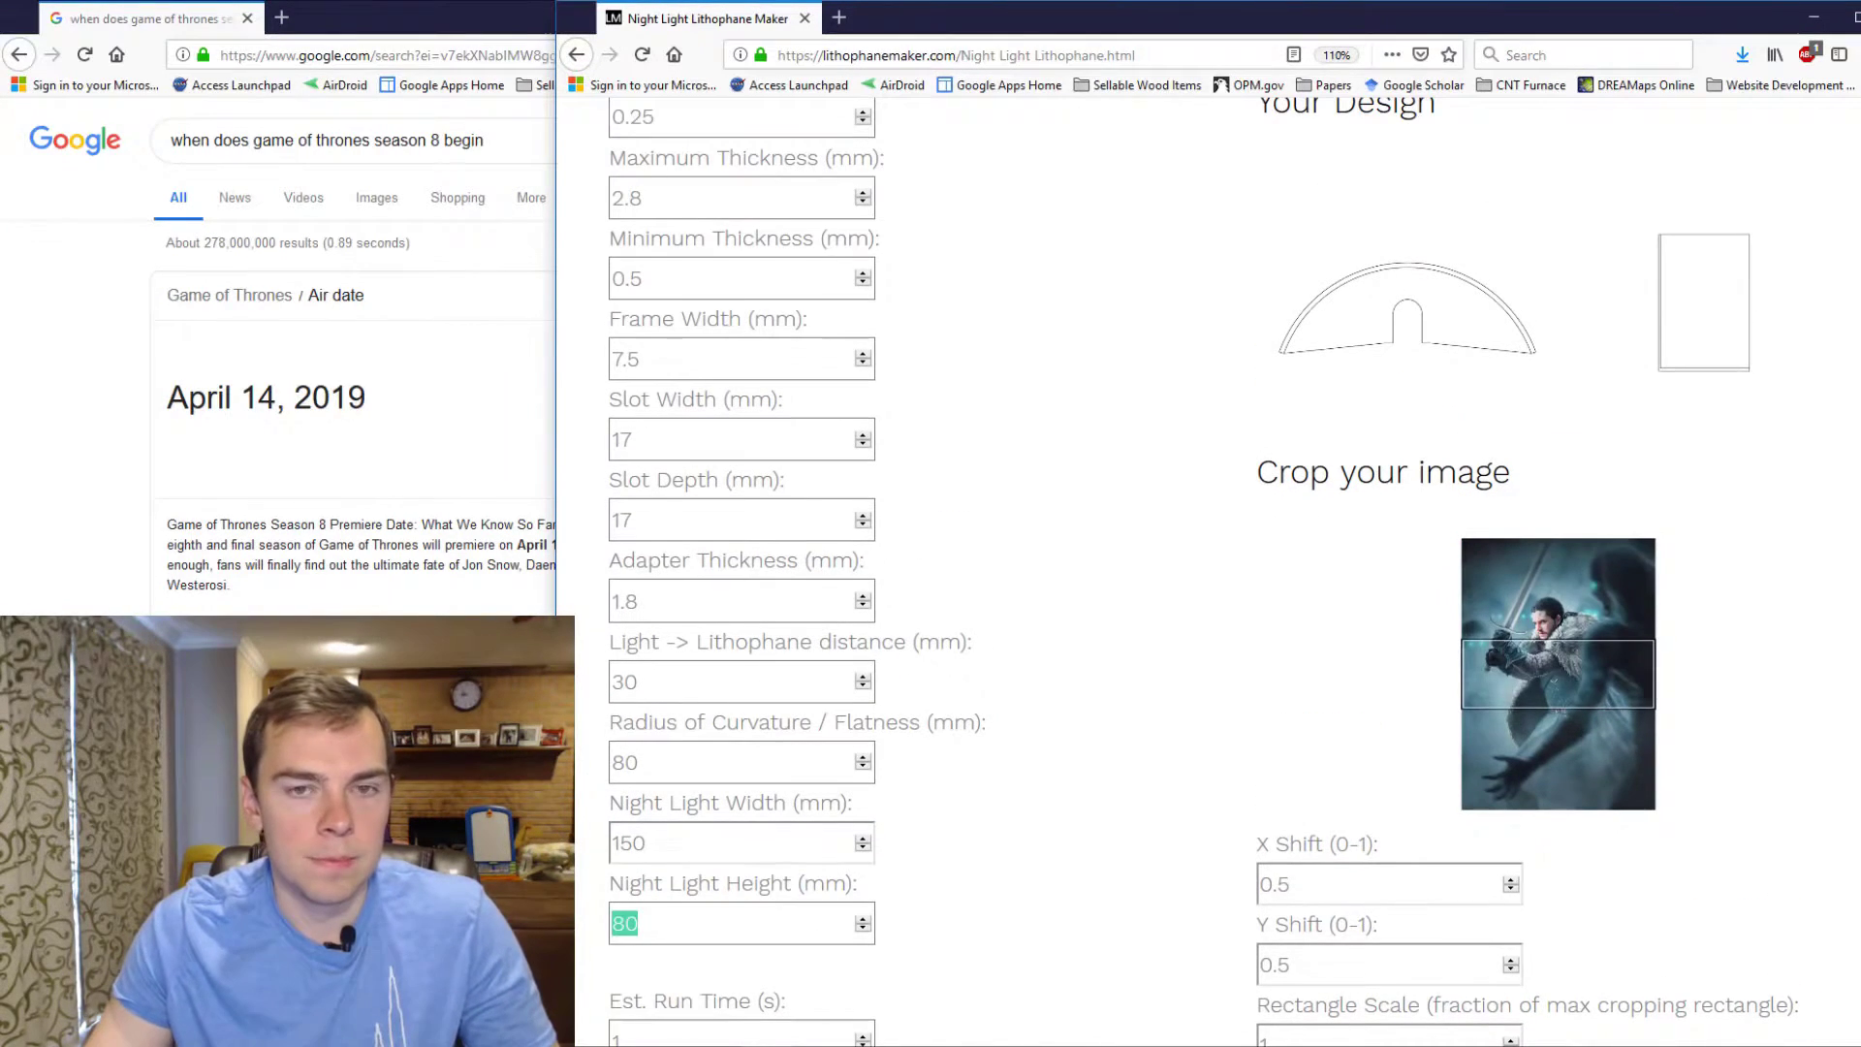
double_click(679, 761)
text(160)
key(Tab)
text(80)
key(Return)
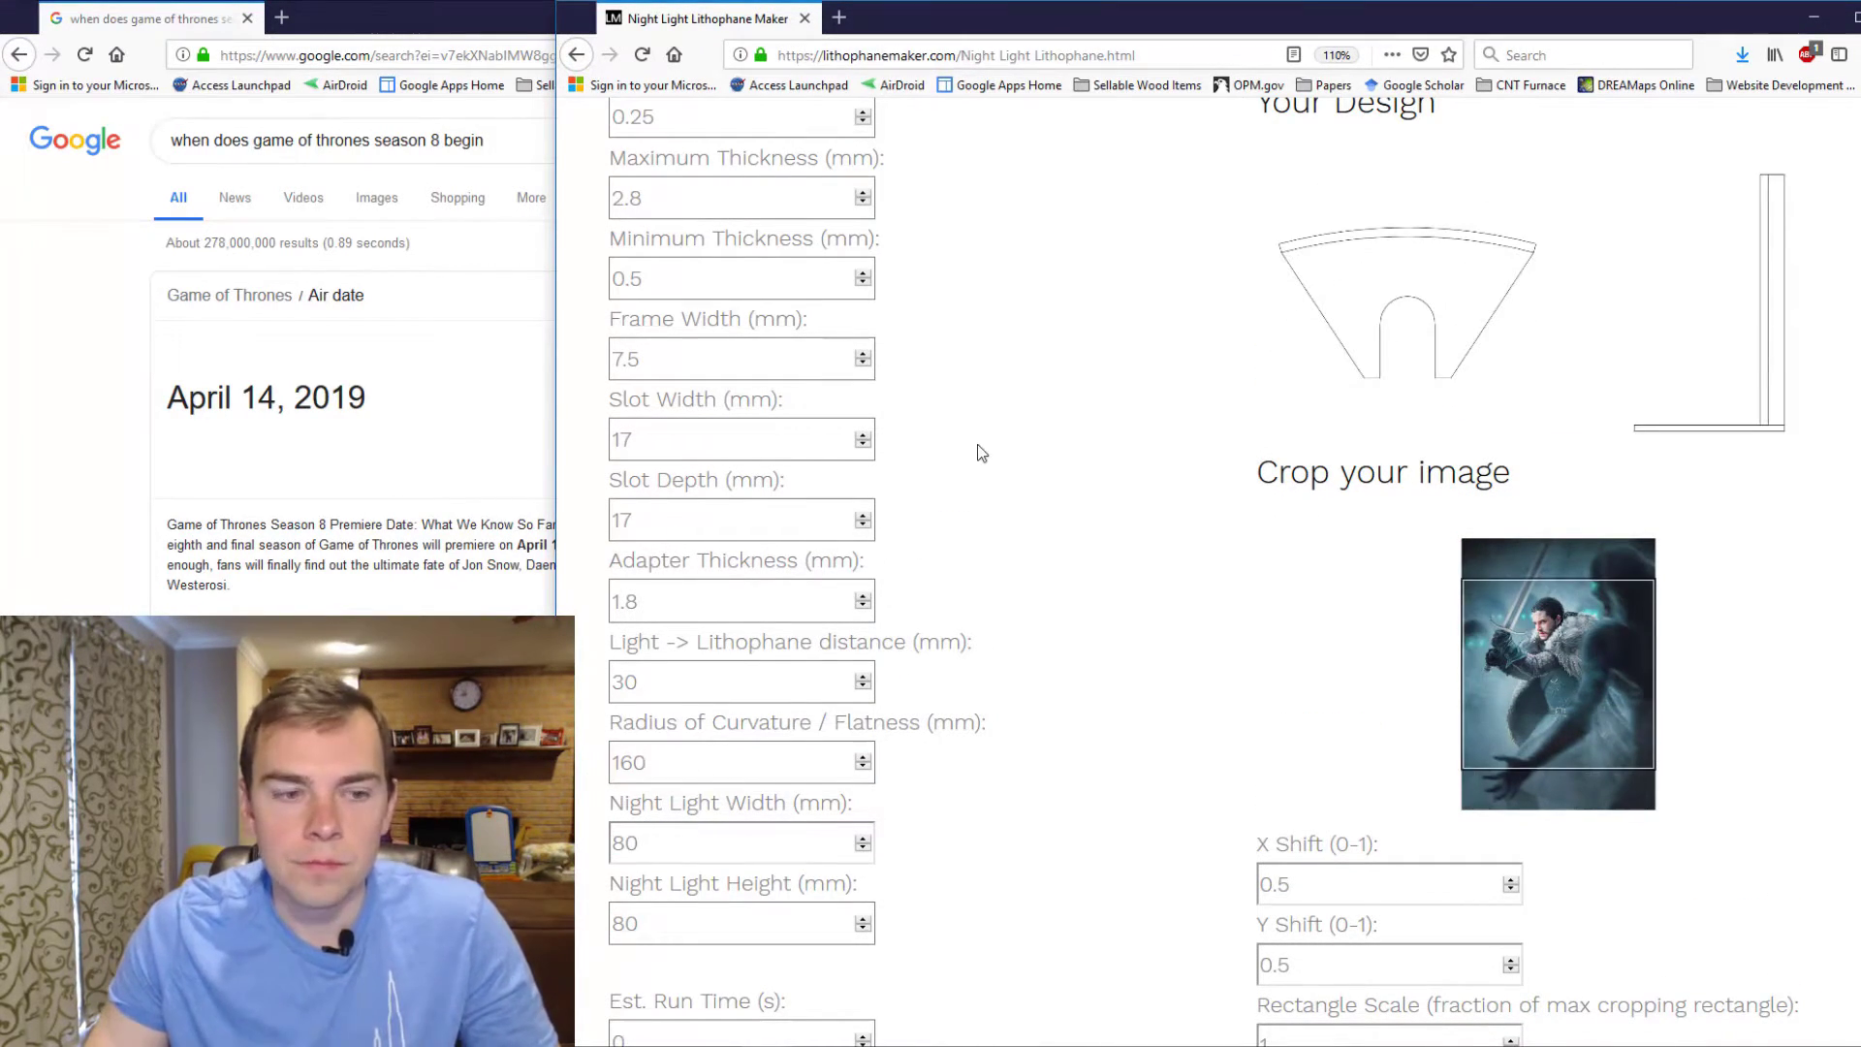
- Settle on a 90 mm radius of curvature and a 120 mm night light width
double_click(644, 762)
text(90)
key(Return)
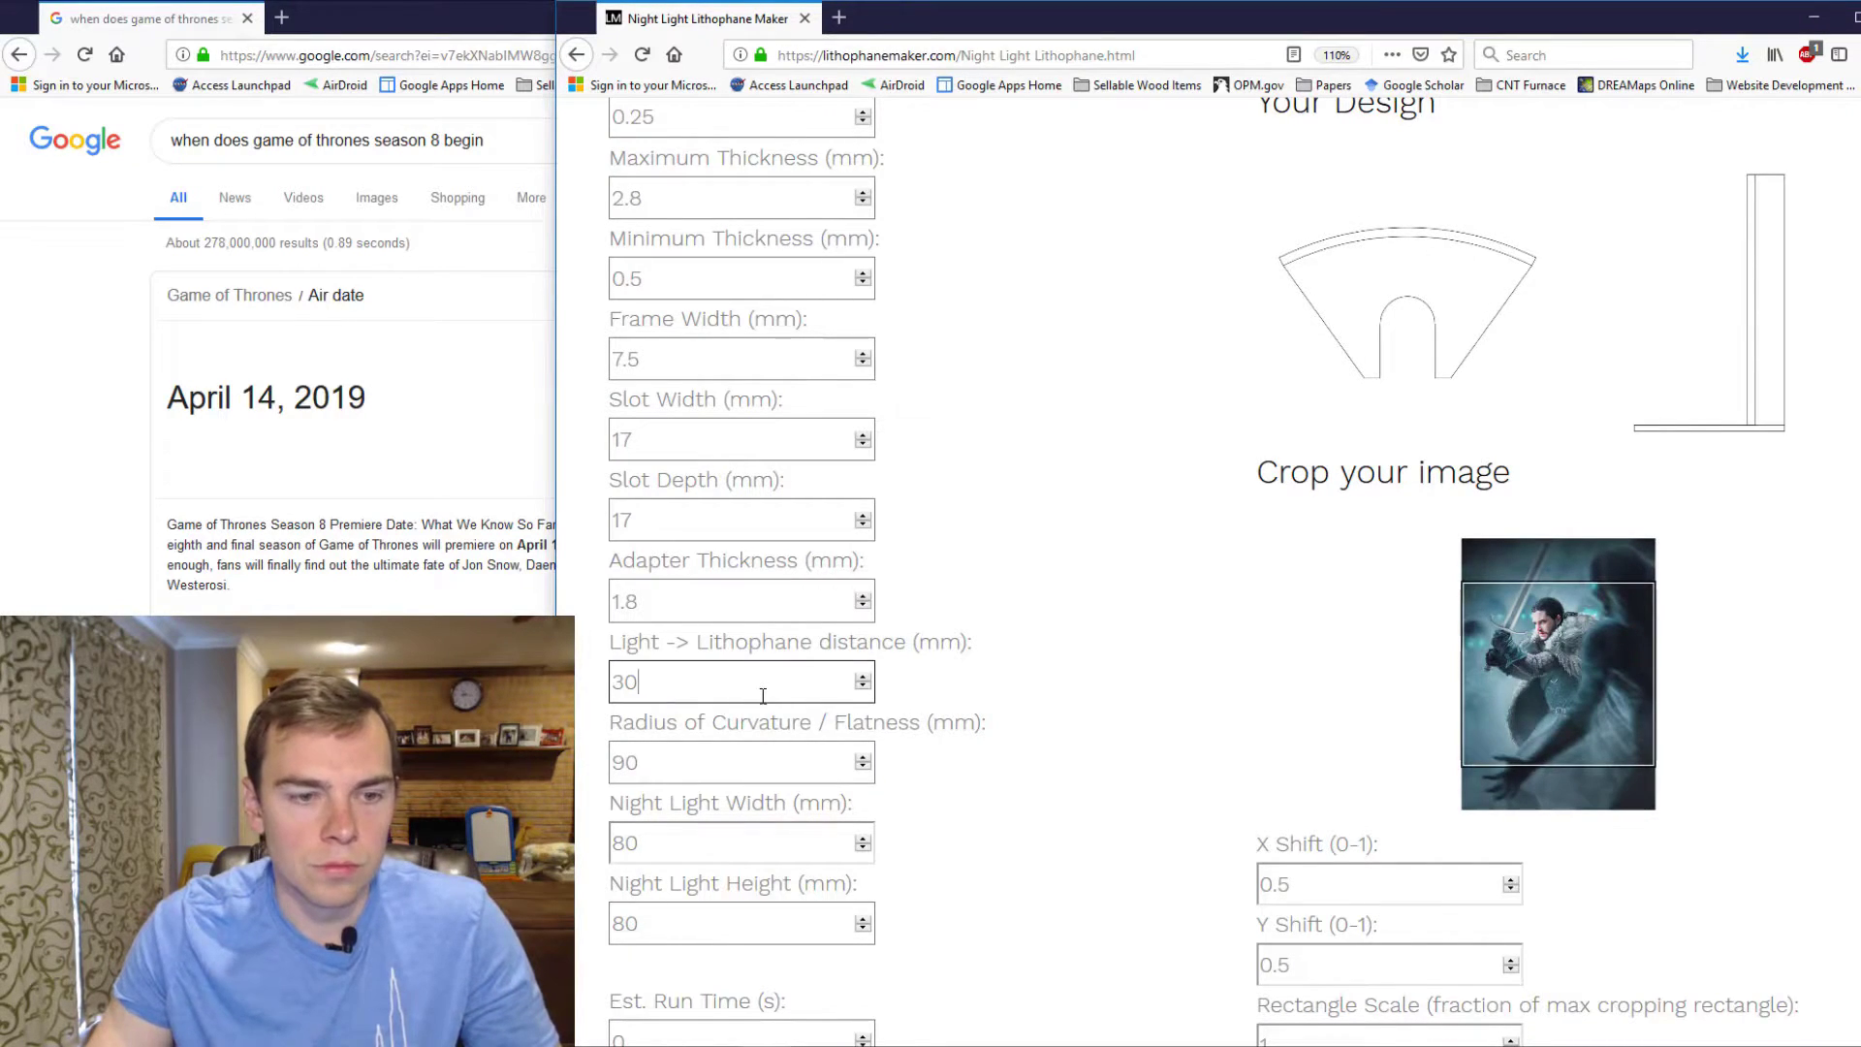
key(Tab)
text(120)
key(Return)
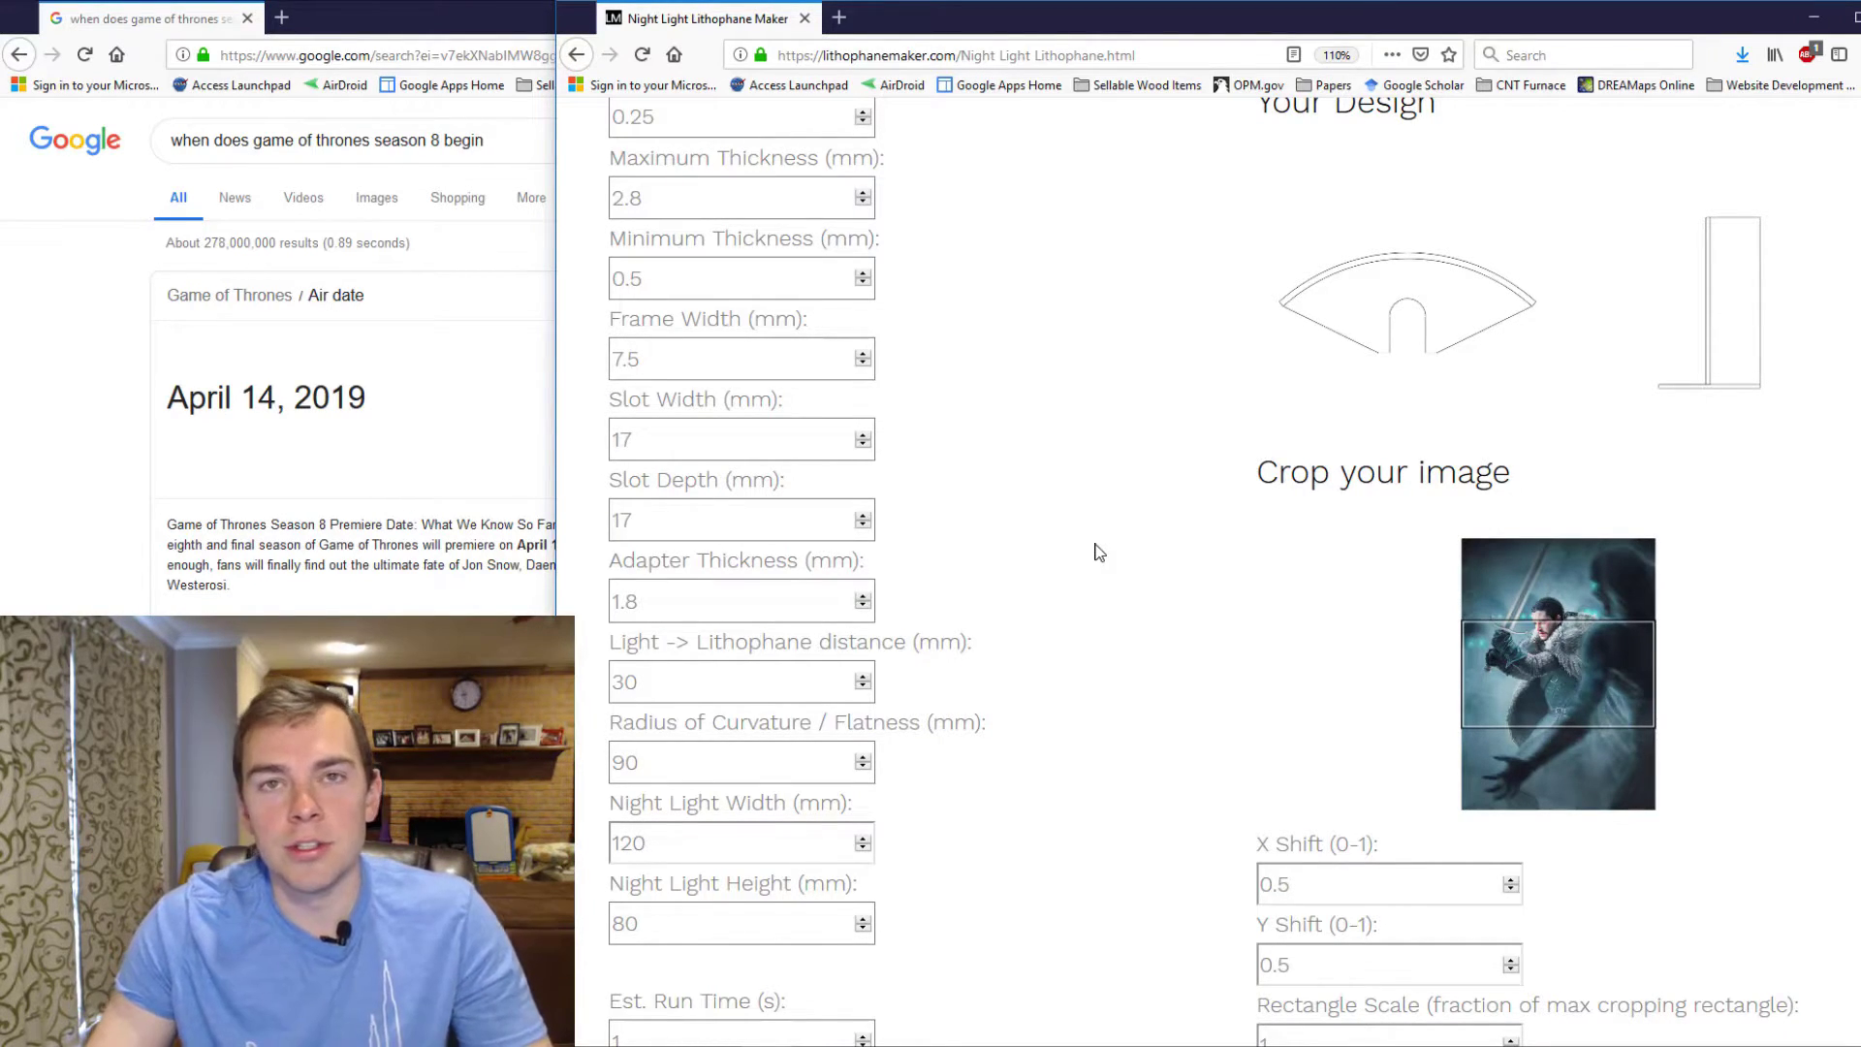
scroll(1101, 535, down, 2)
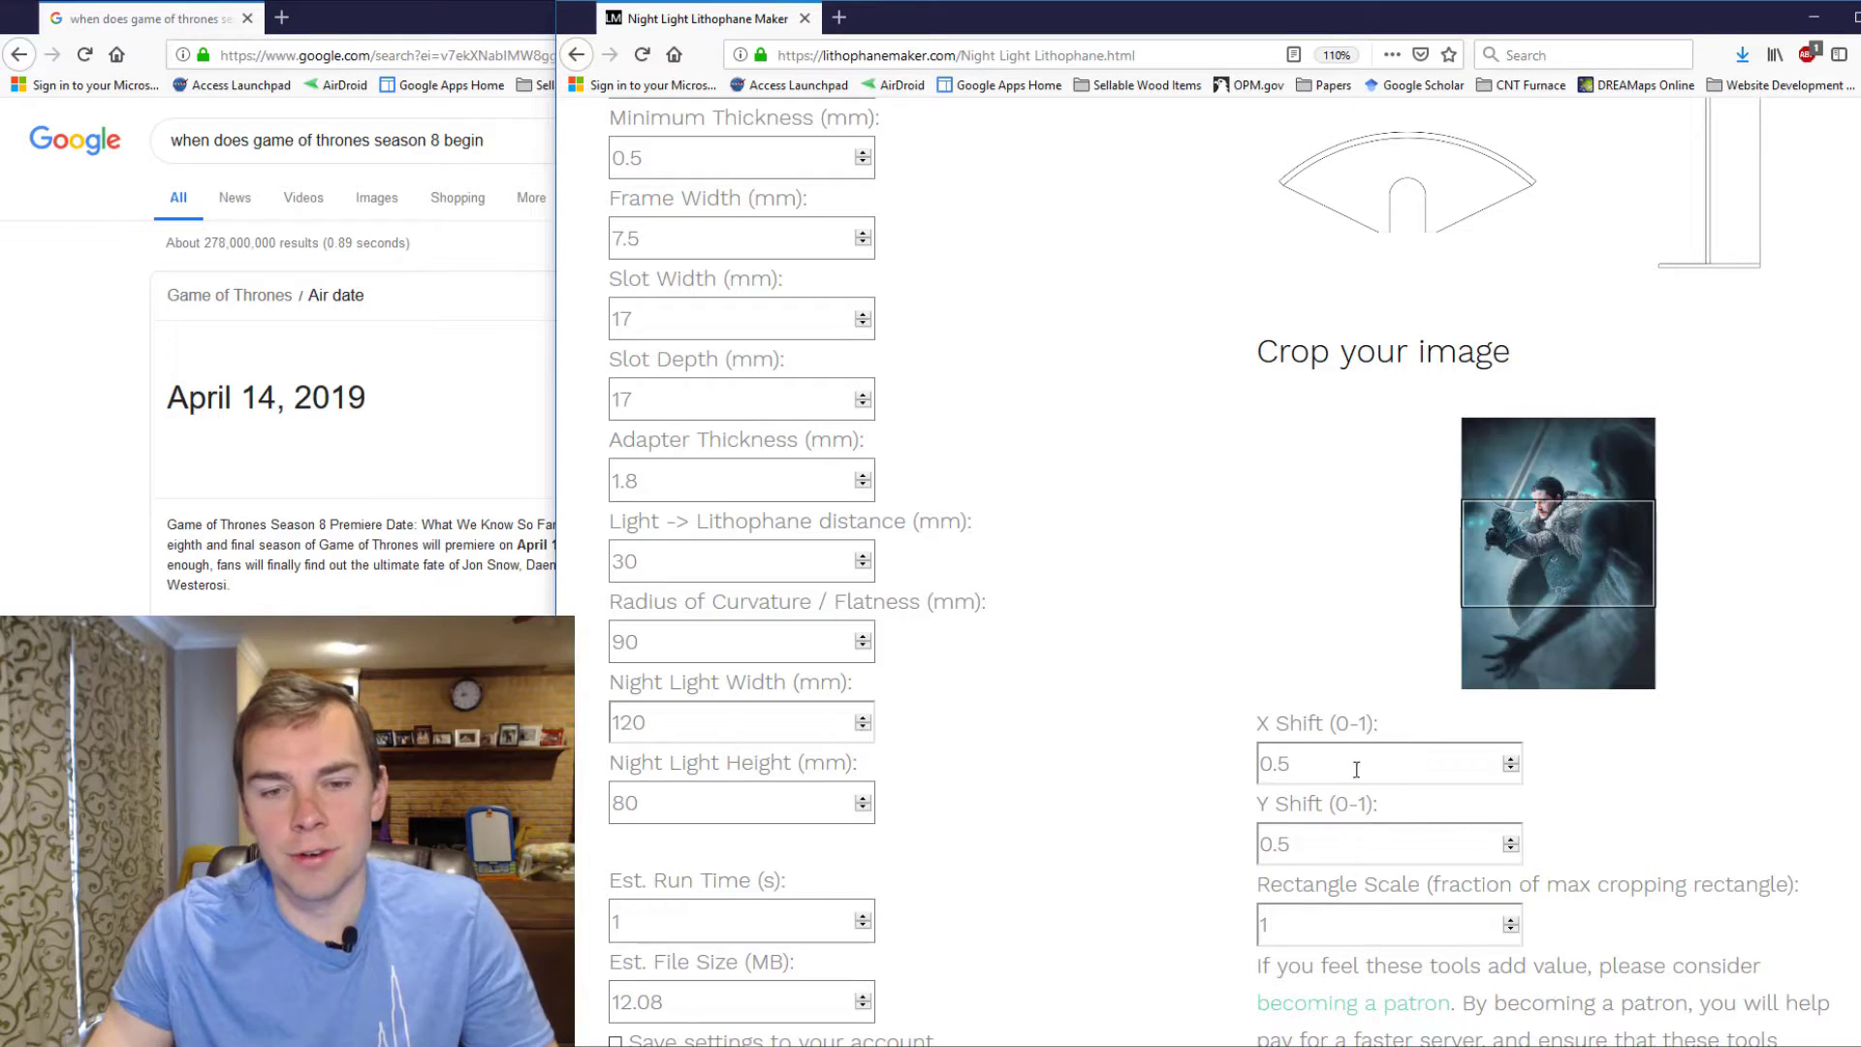
- Test an X Shift of 1.0, then restore it to 0.5
drag(1355, 769, 1125, 735)
text(1.0)
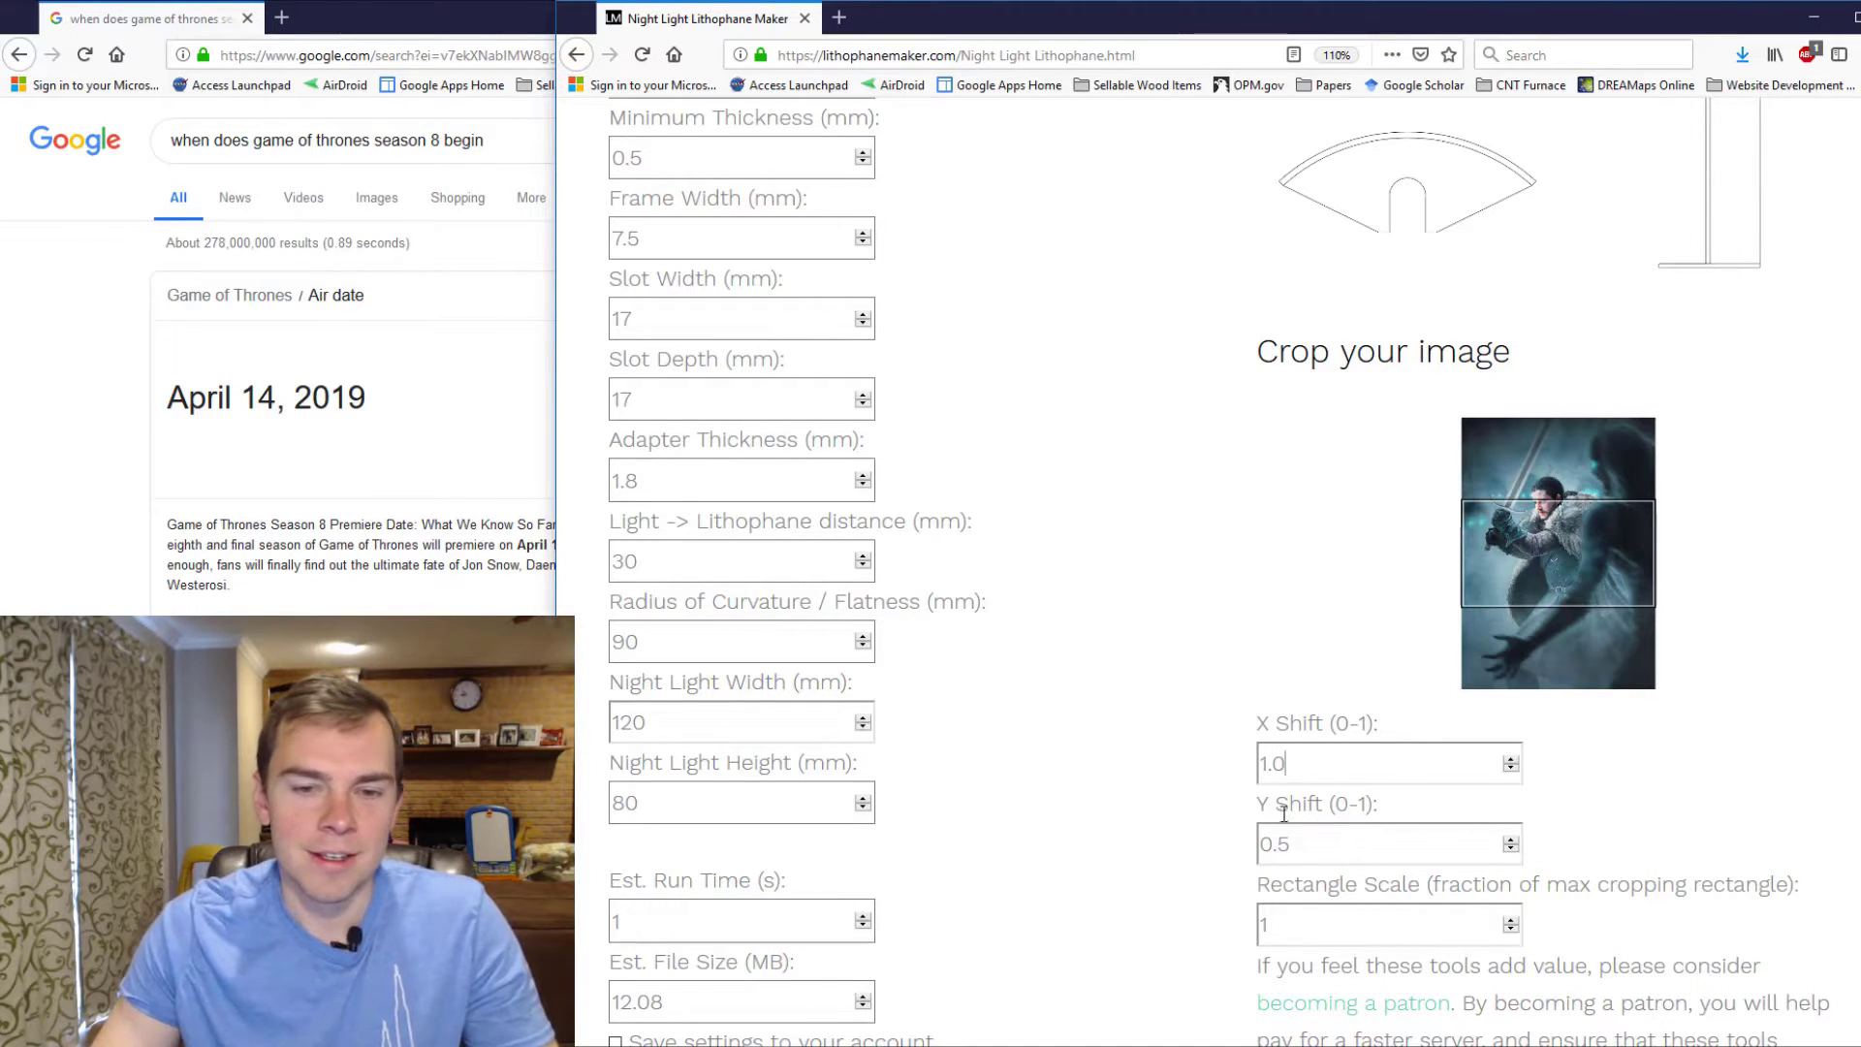
drag(1321, 773, 1150, 735)
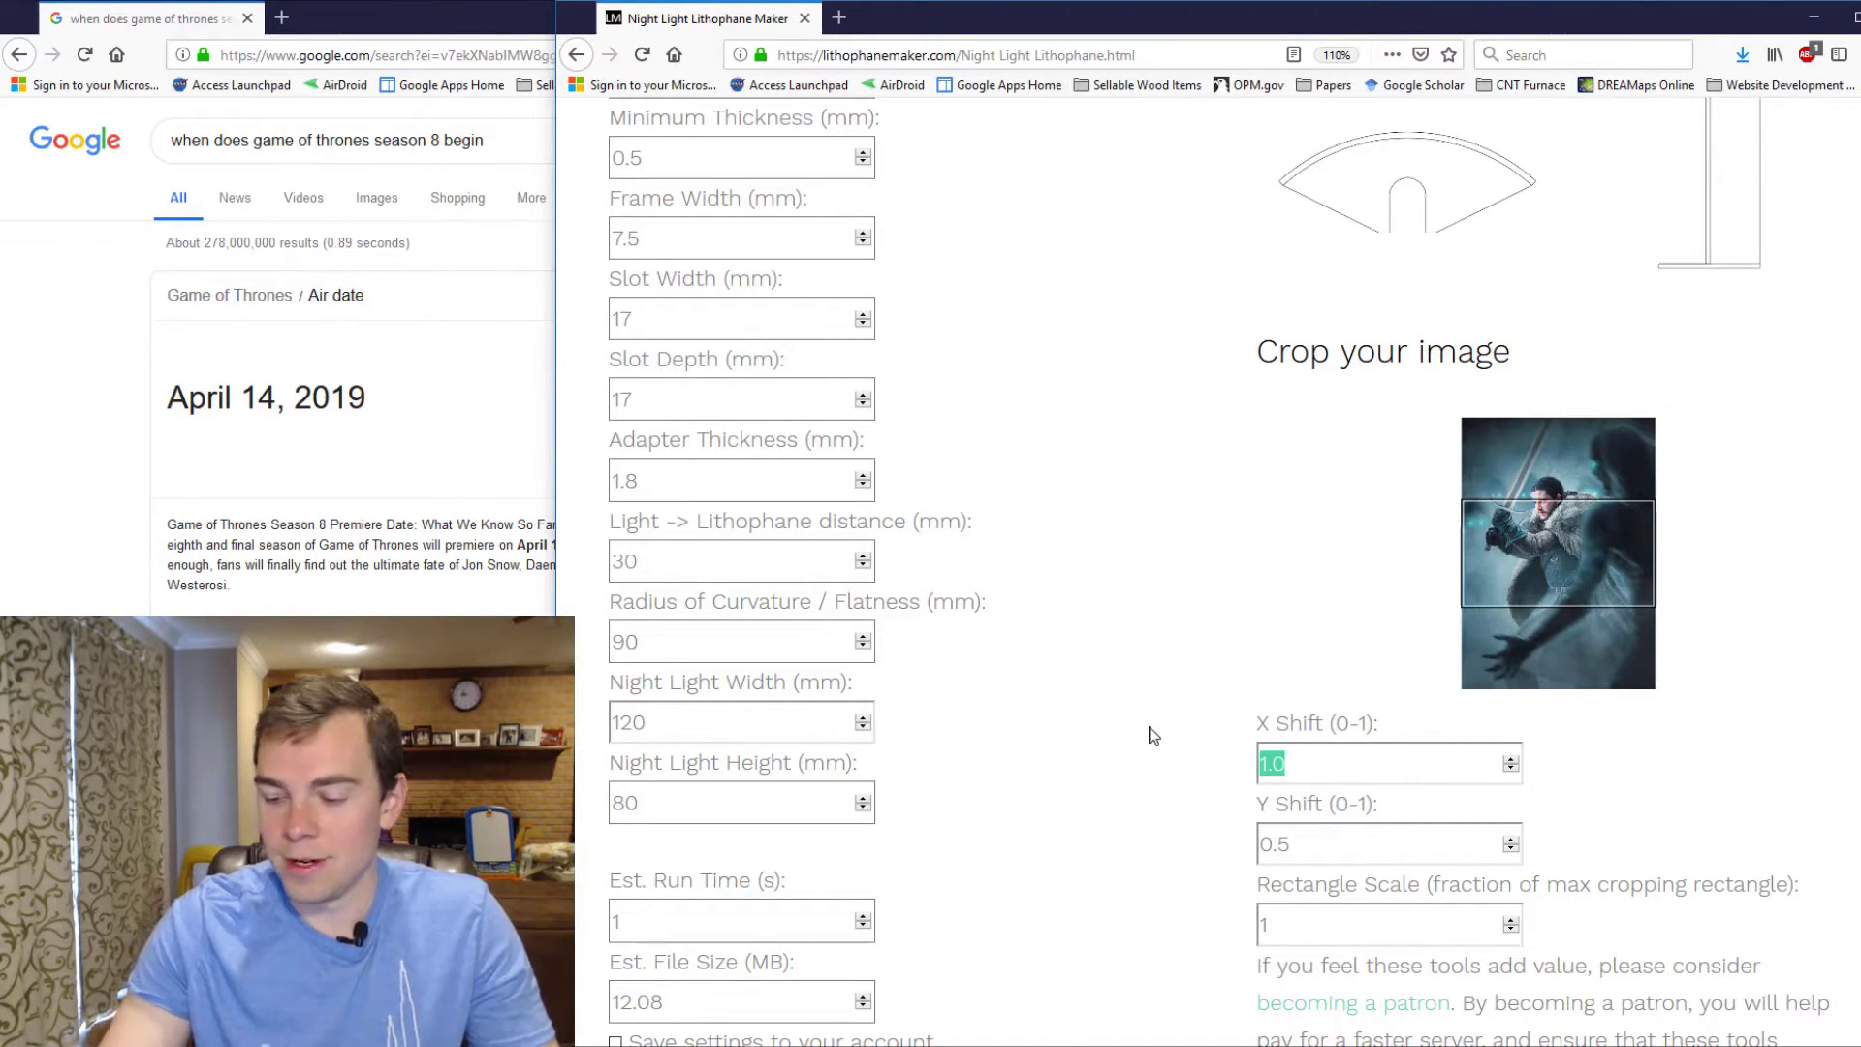
text(0)
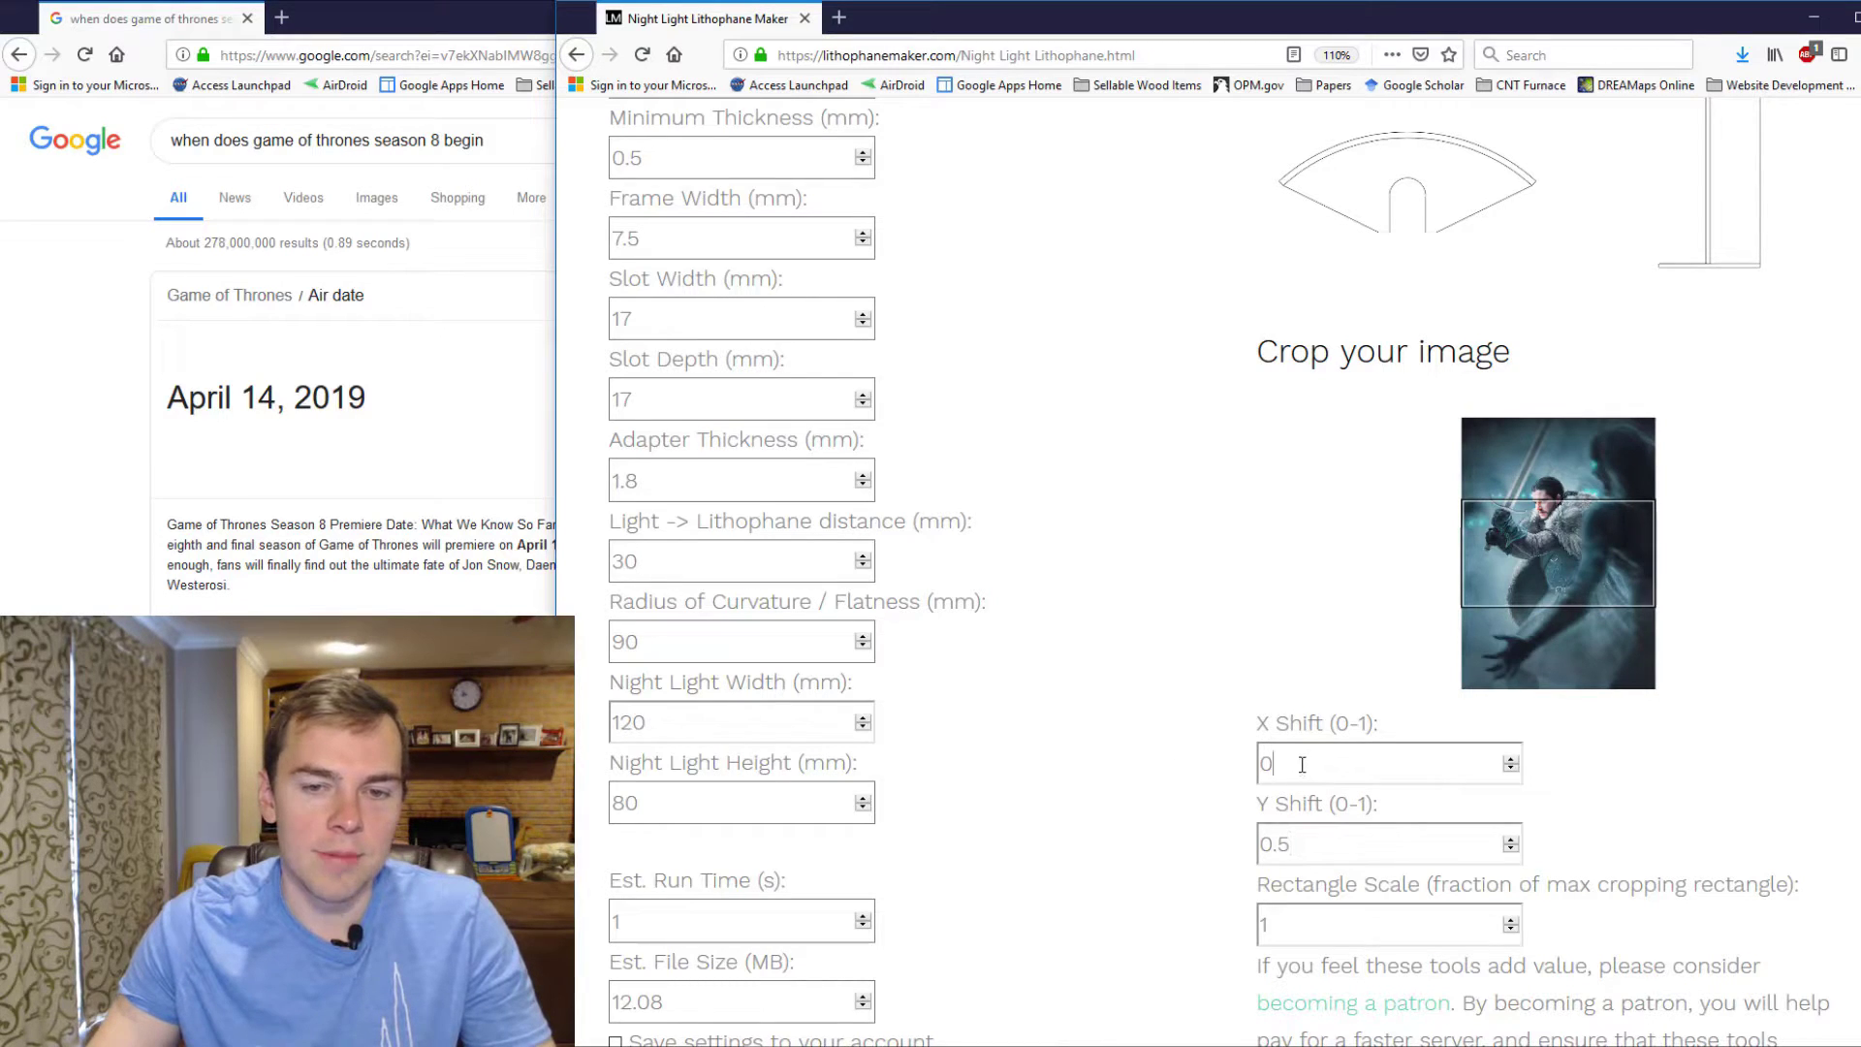
text(.5)
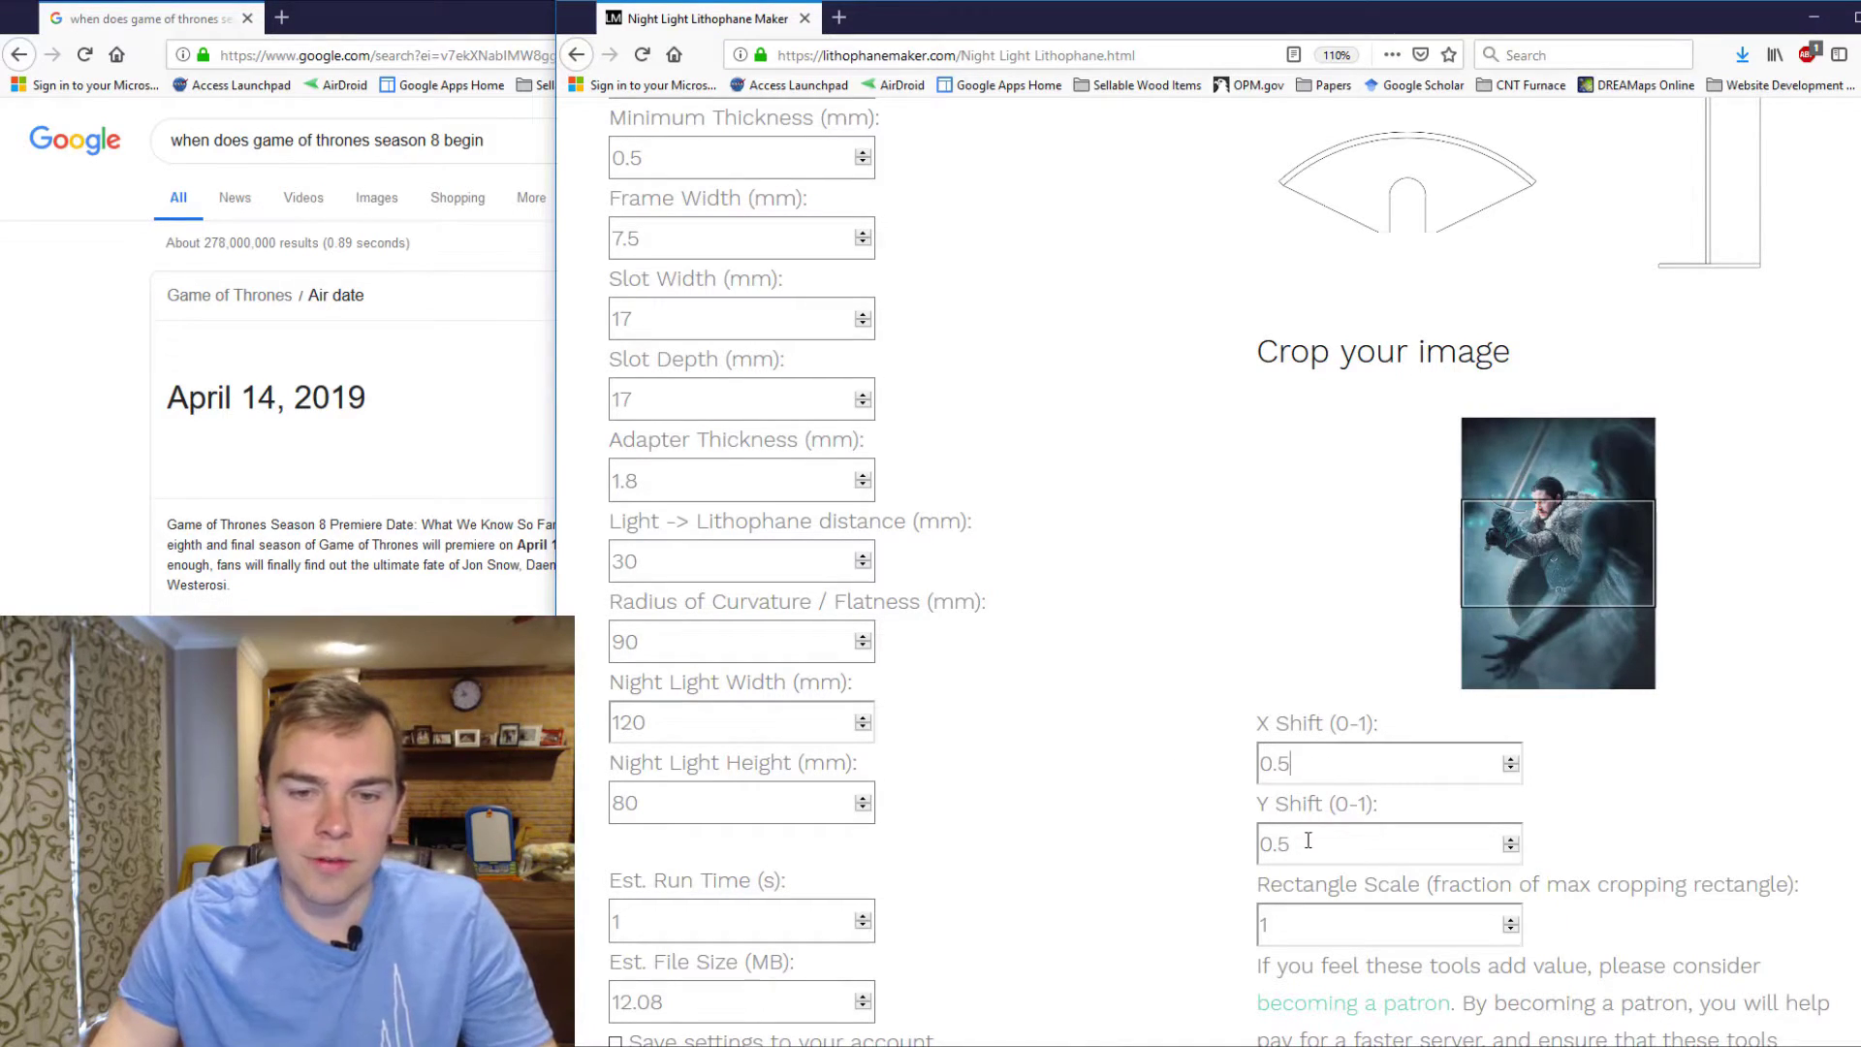
- Move the crop upward with a Y Shift of 0.6, then raise it to 0.7
drag(1307, 840, 1254, 844)
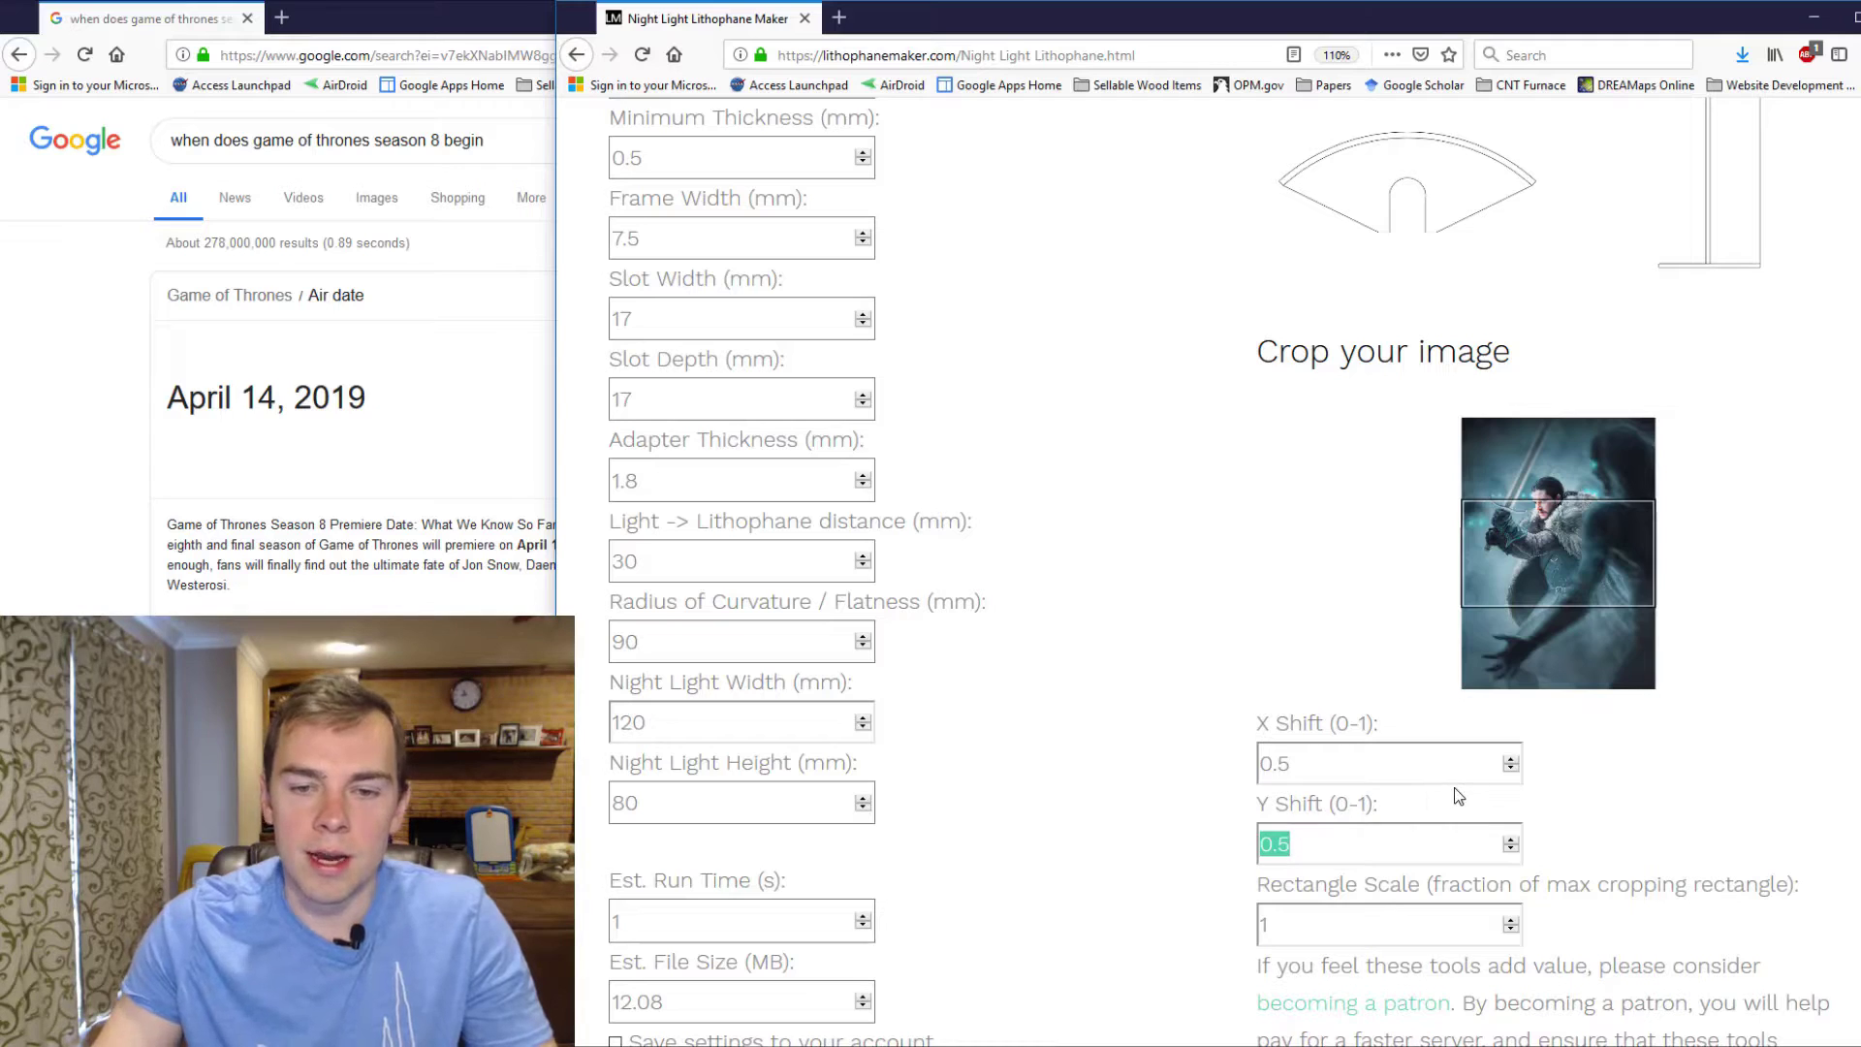
text(0.6)
click(1449, 767)
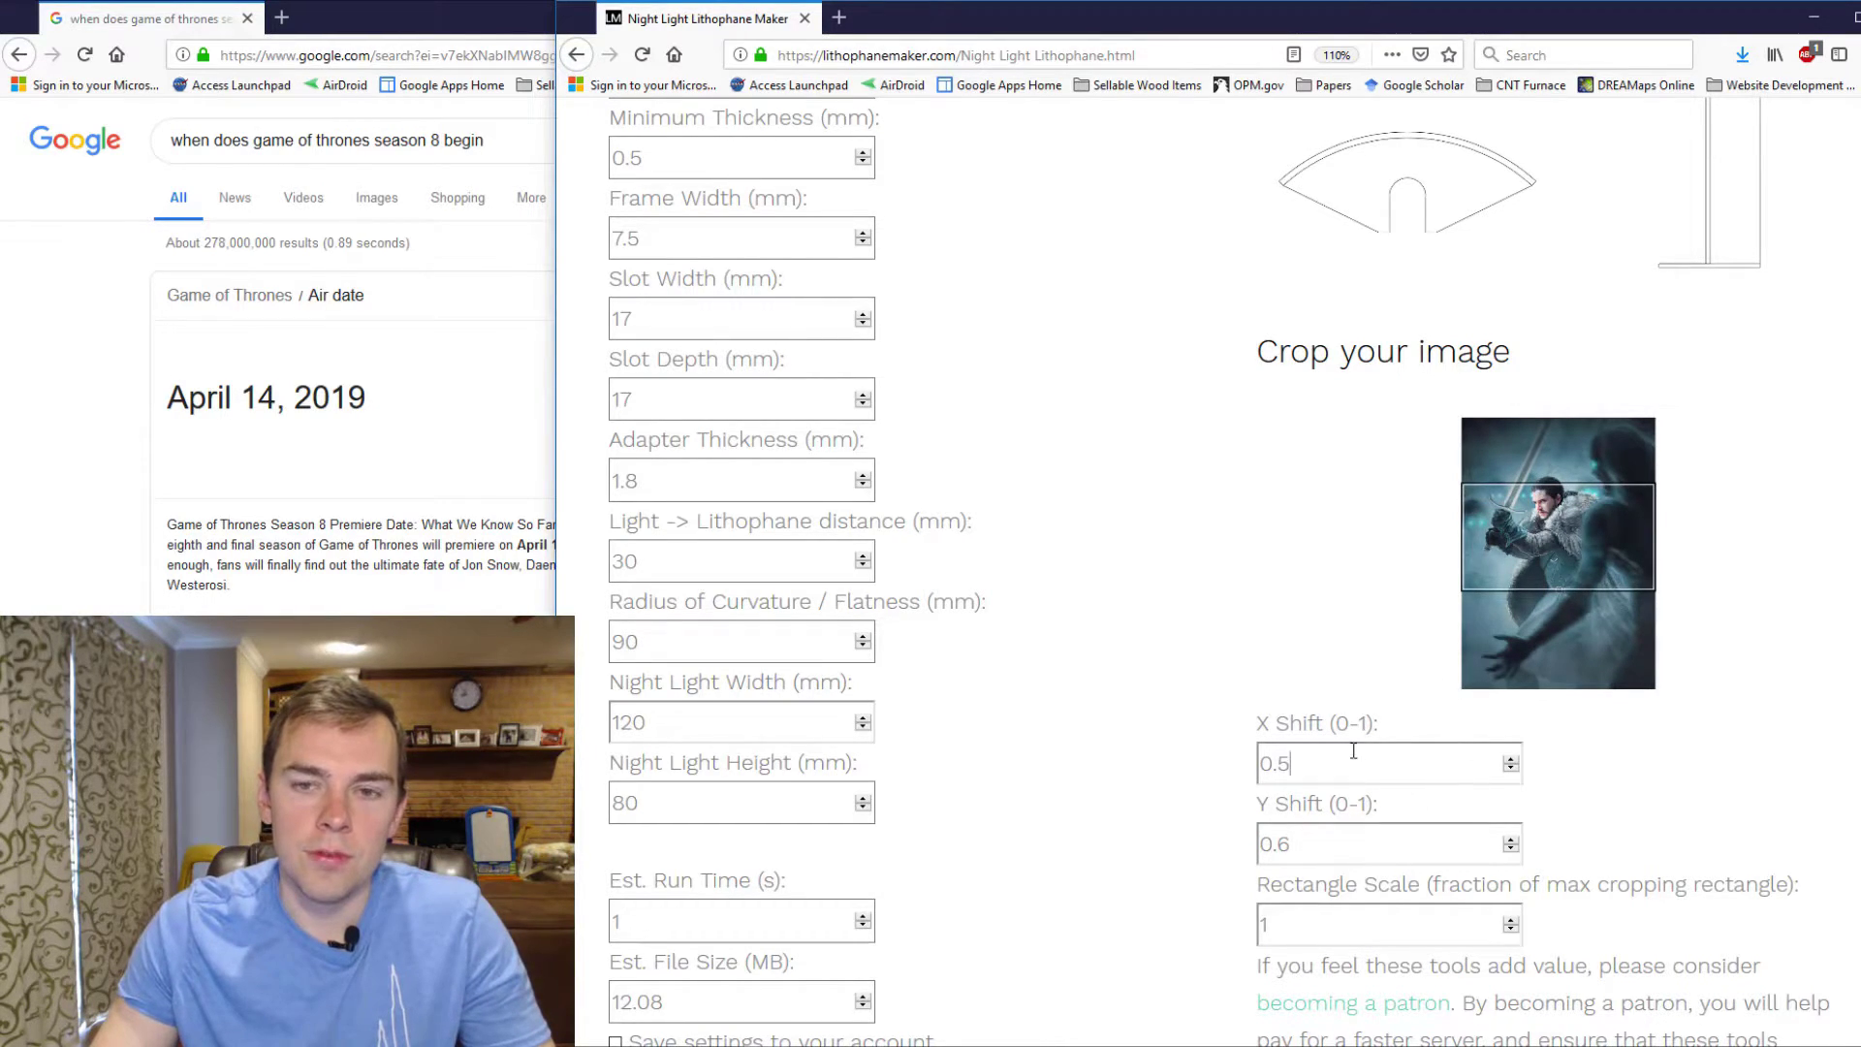
click(1301, 840)
key(Up)
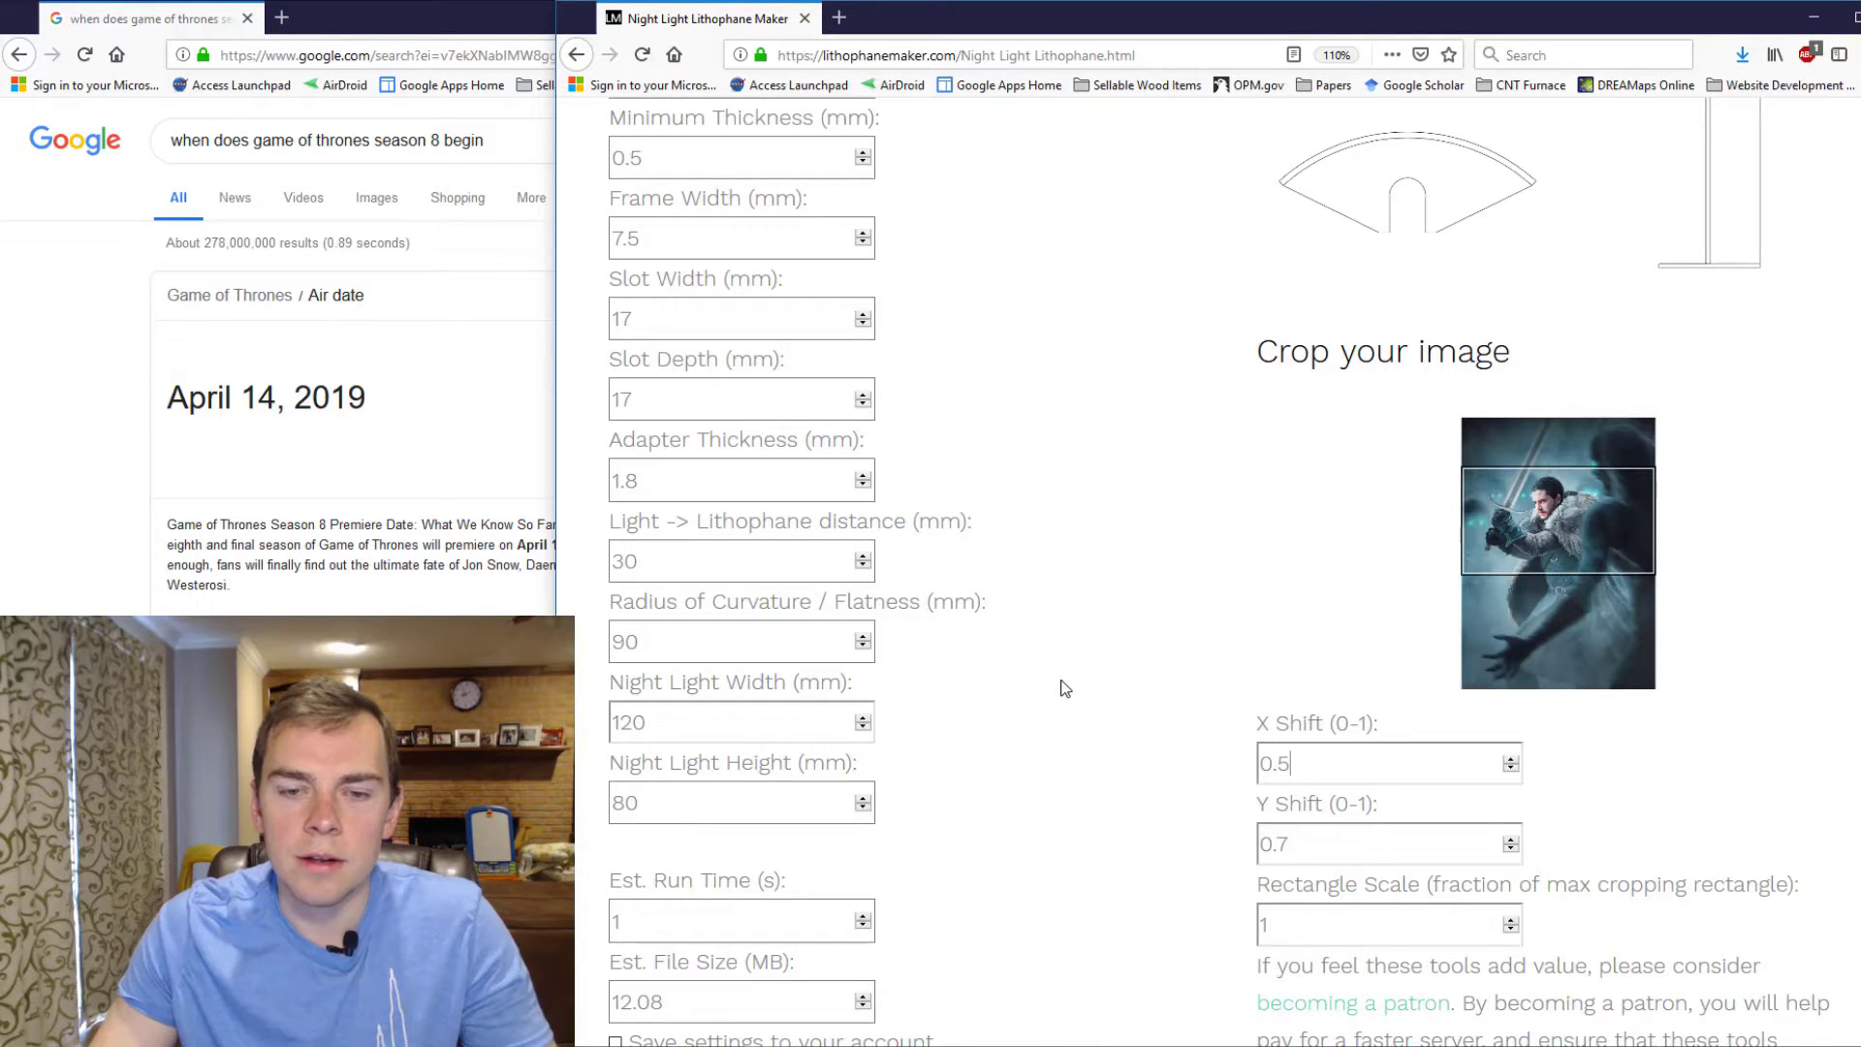
- Test a Rectangle Scale of 0.5, then return it to 1.0
double_click(1298, 925)
text(0)
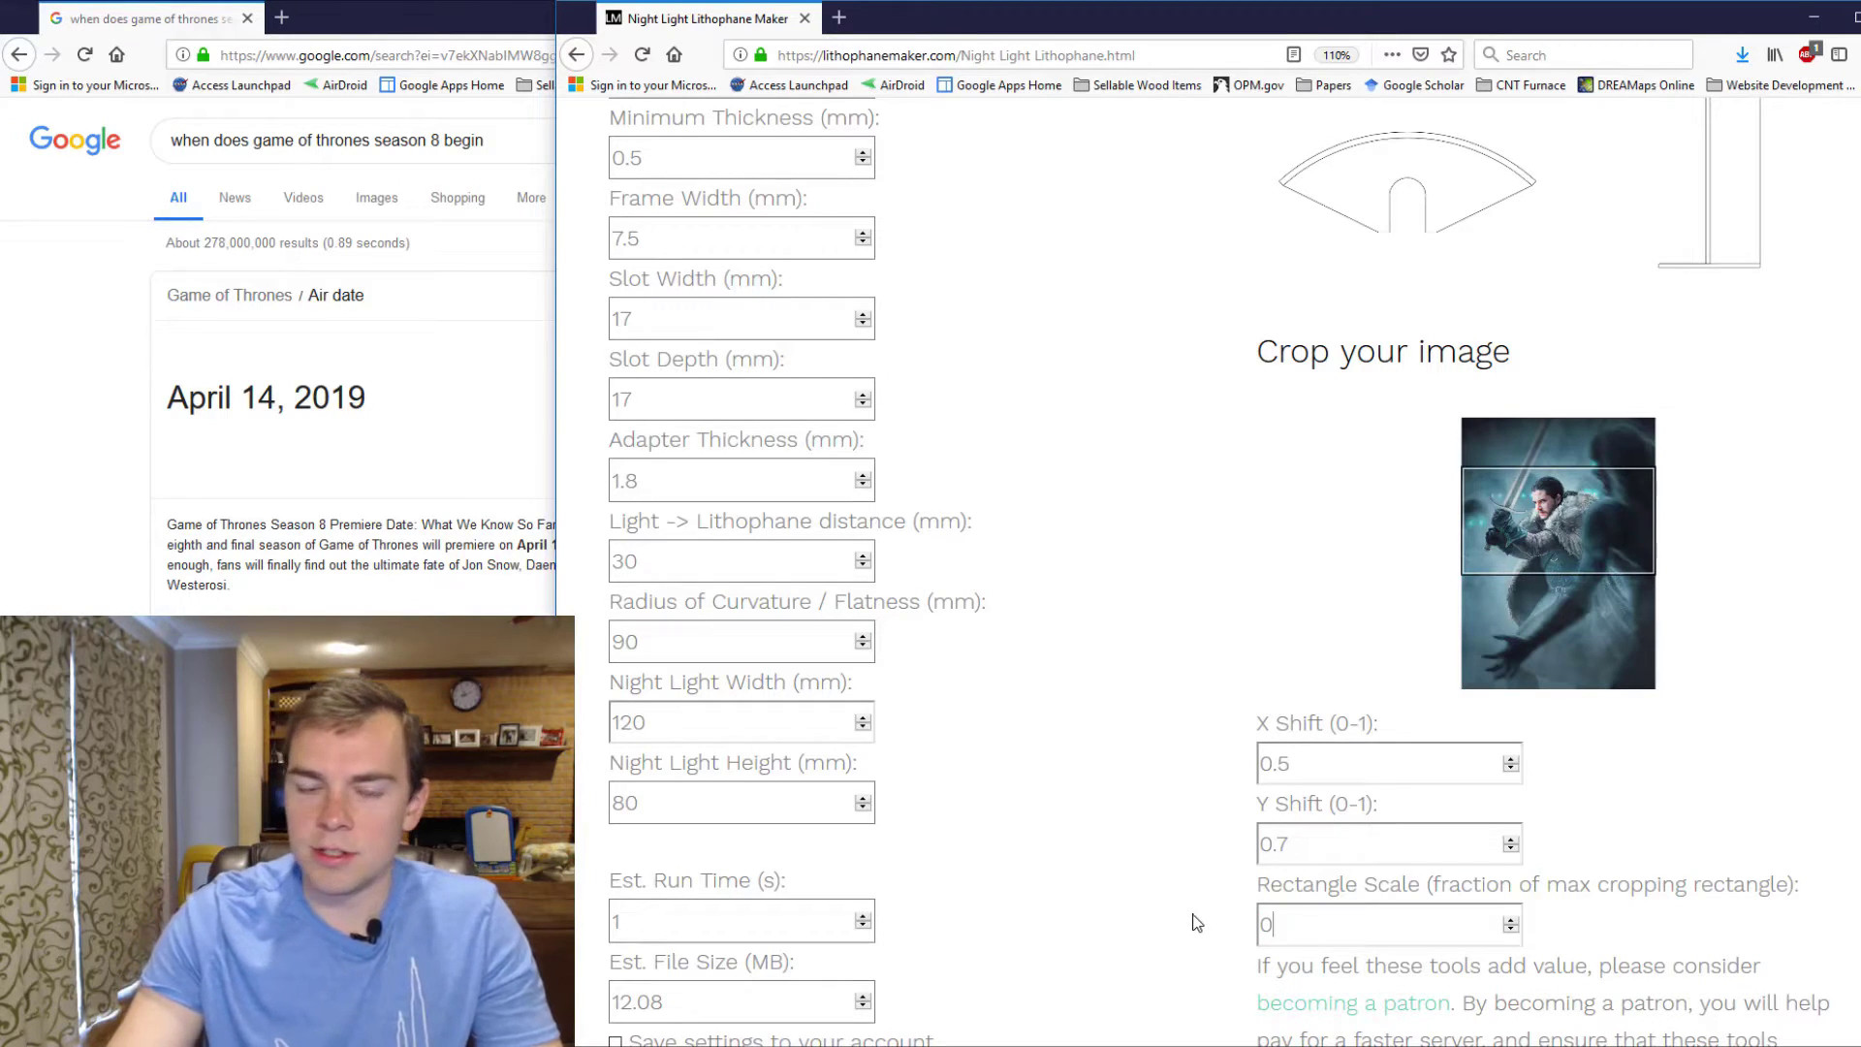
text(.5)
click(1354, 837)
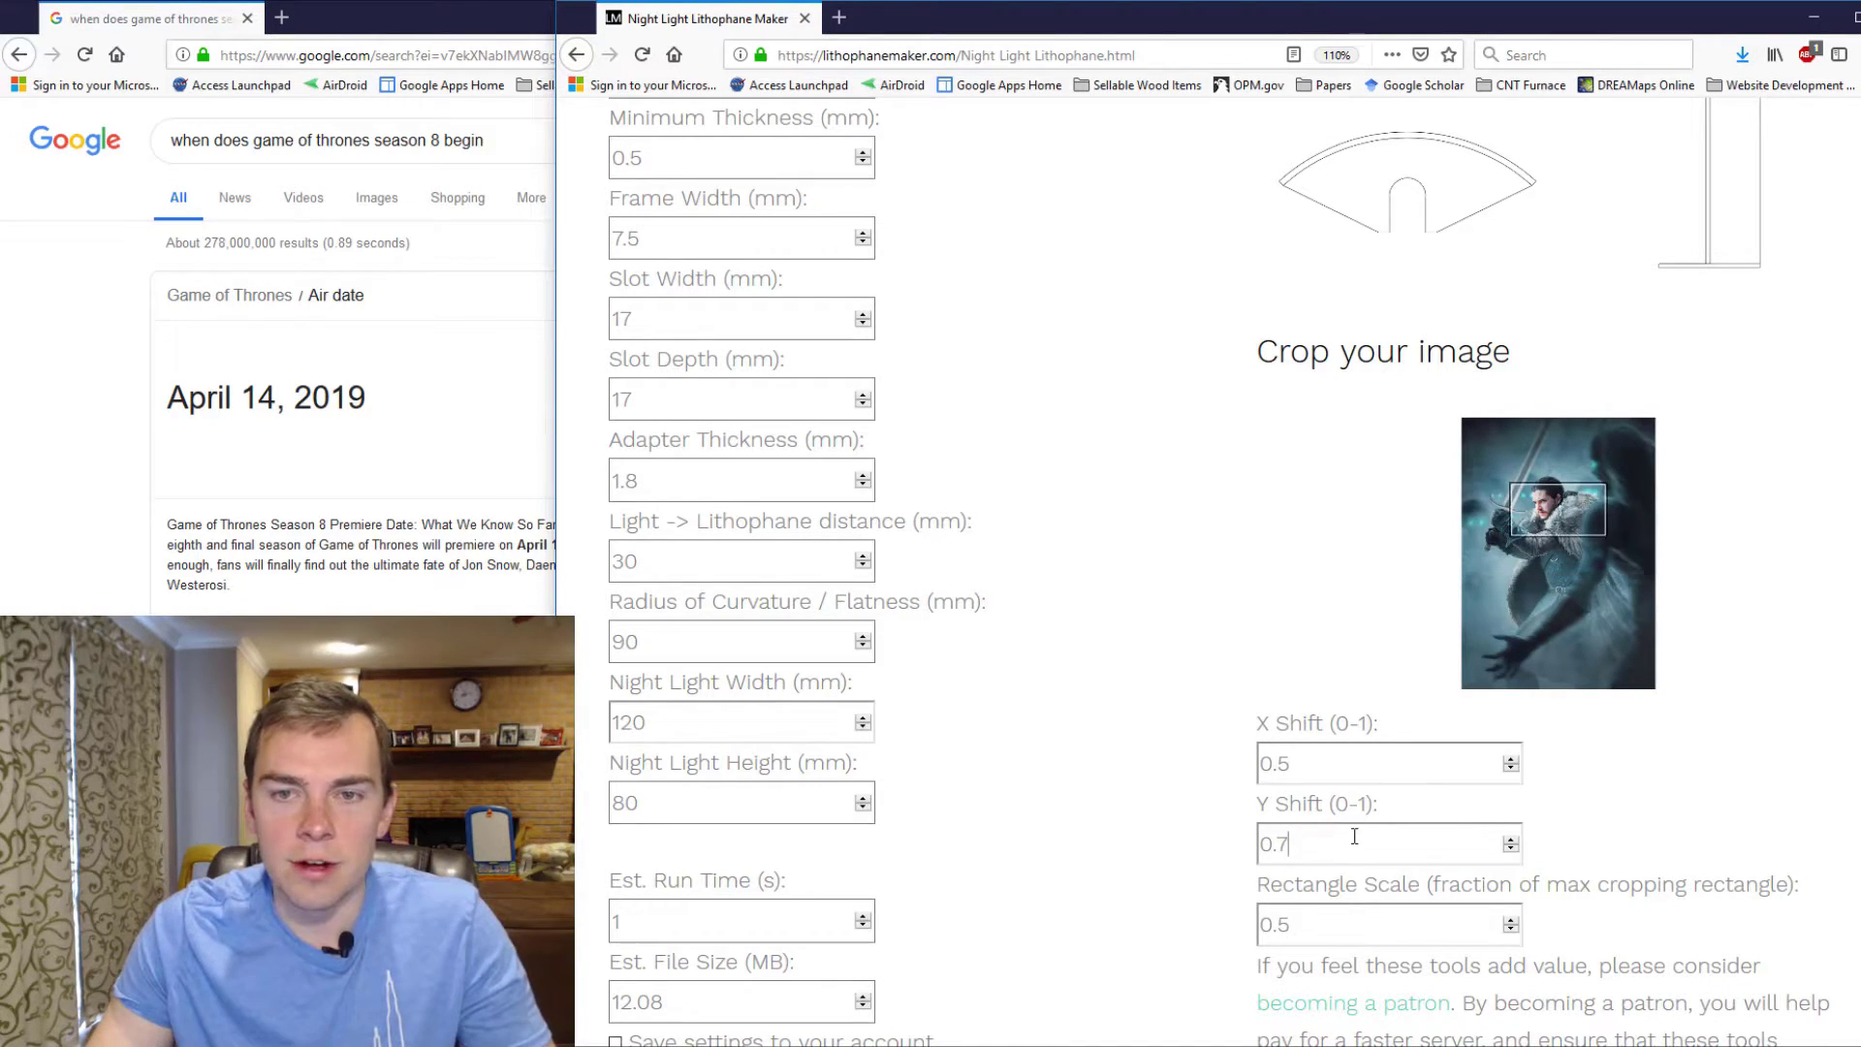
double_click(1318, 923)
text(1.0)
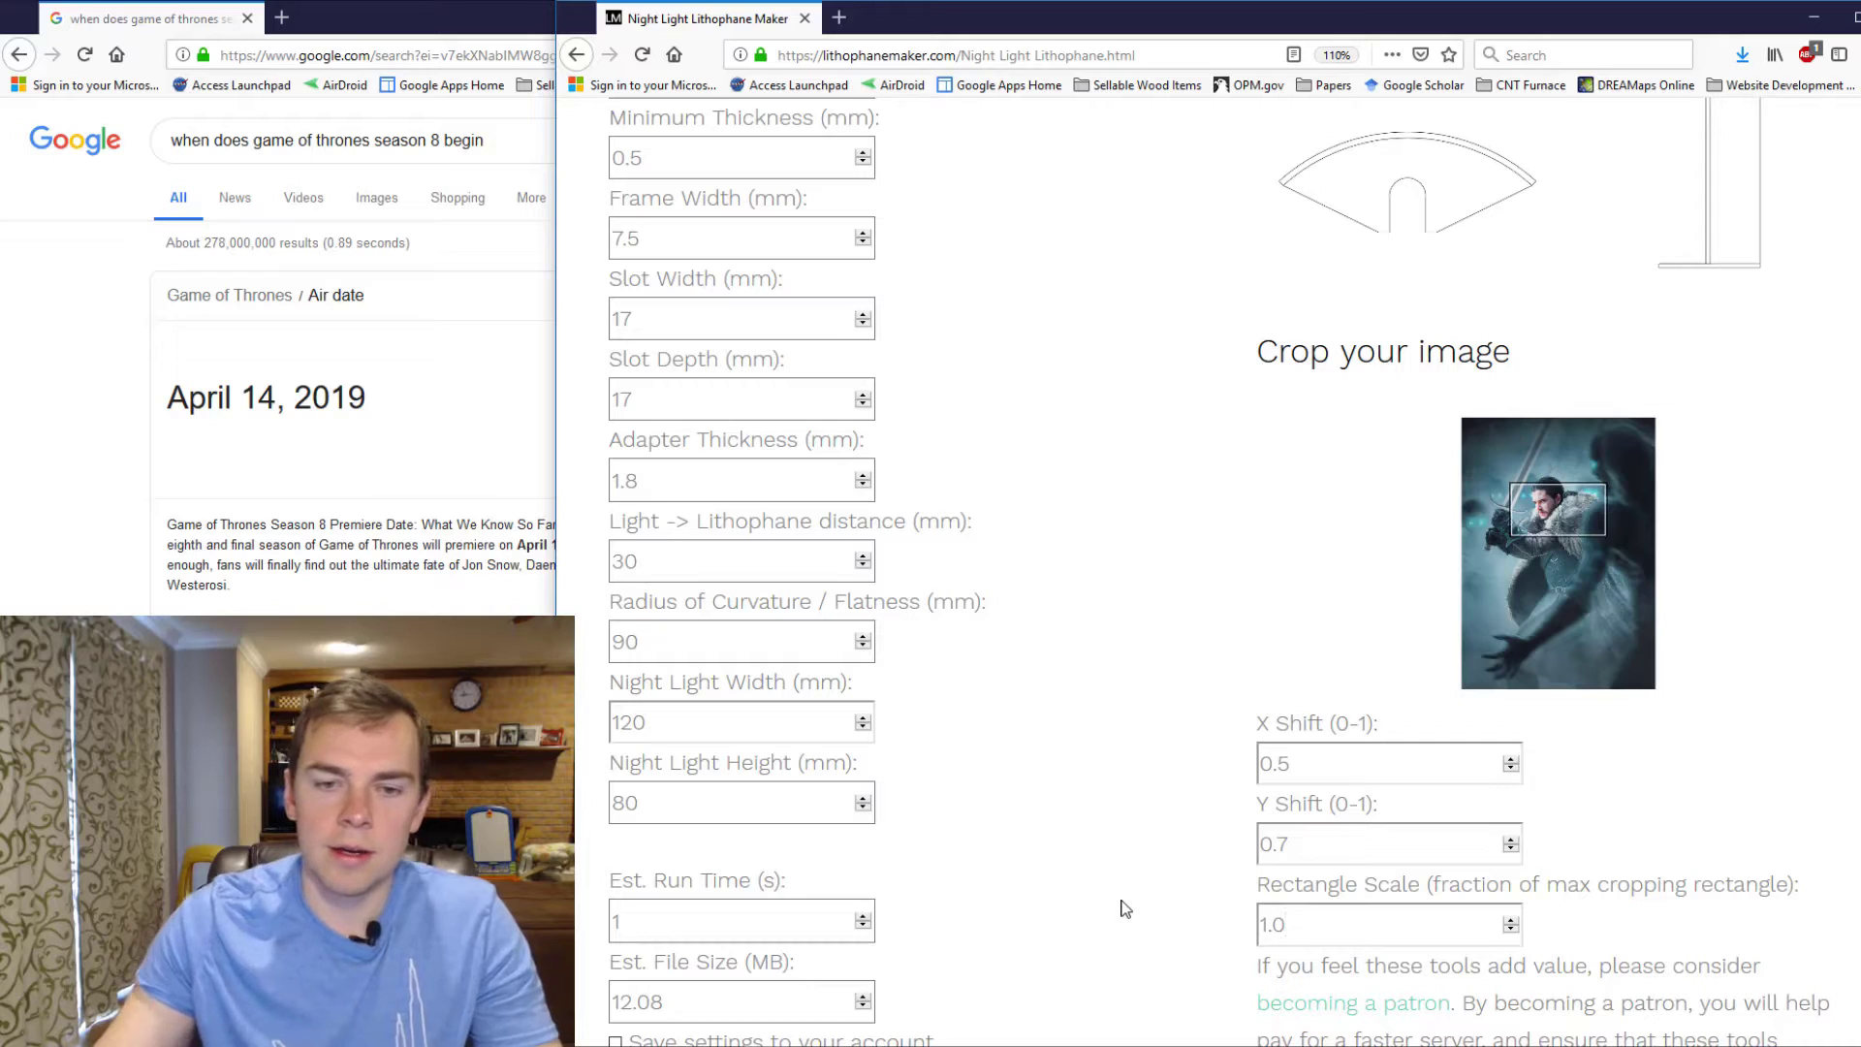
click(1309, 832)
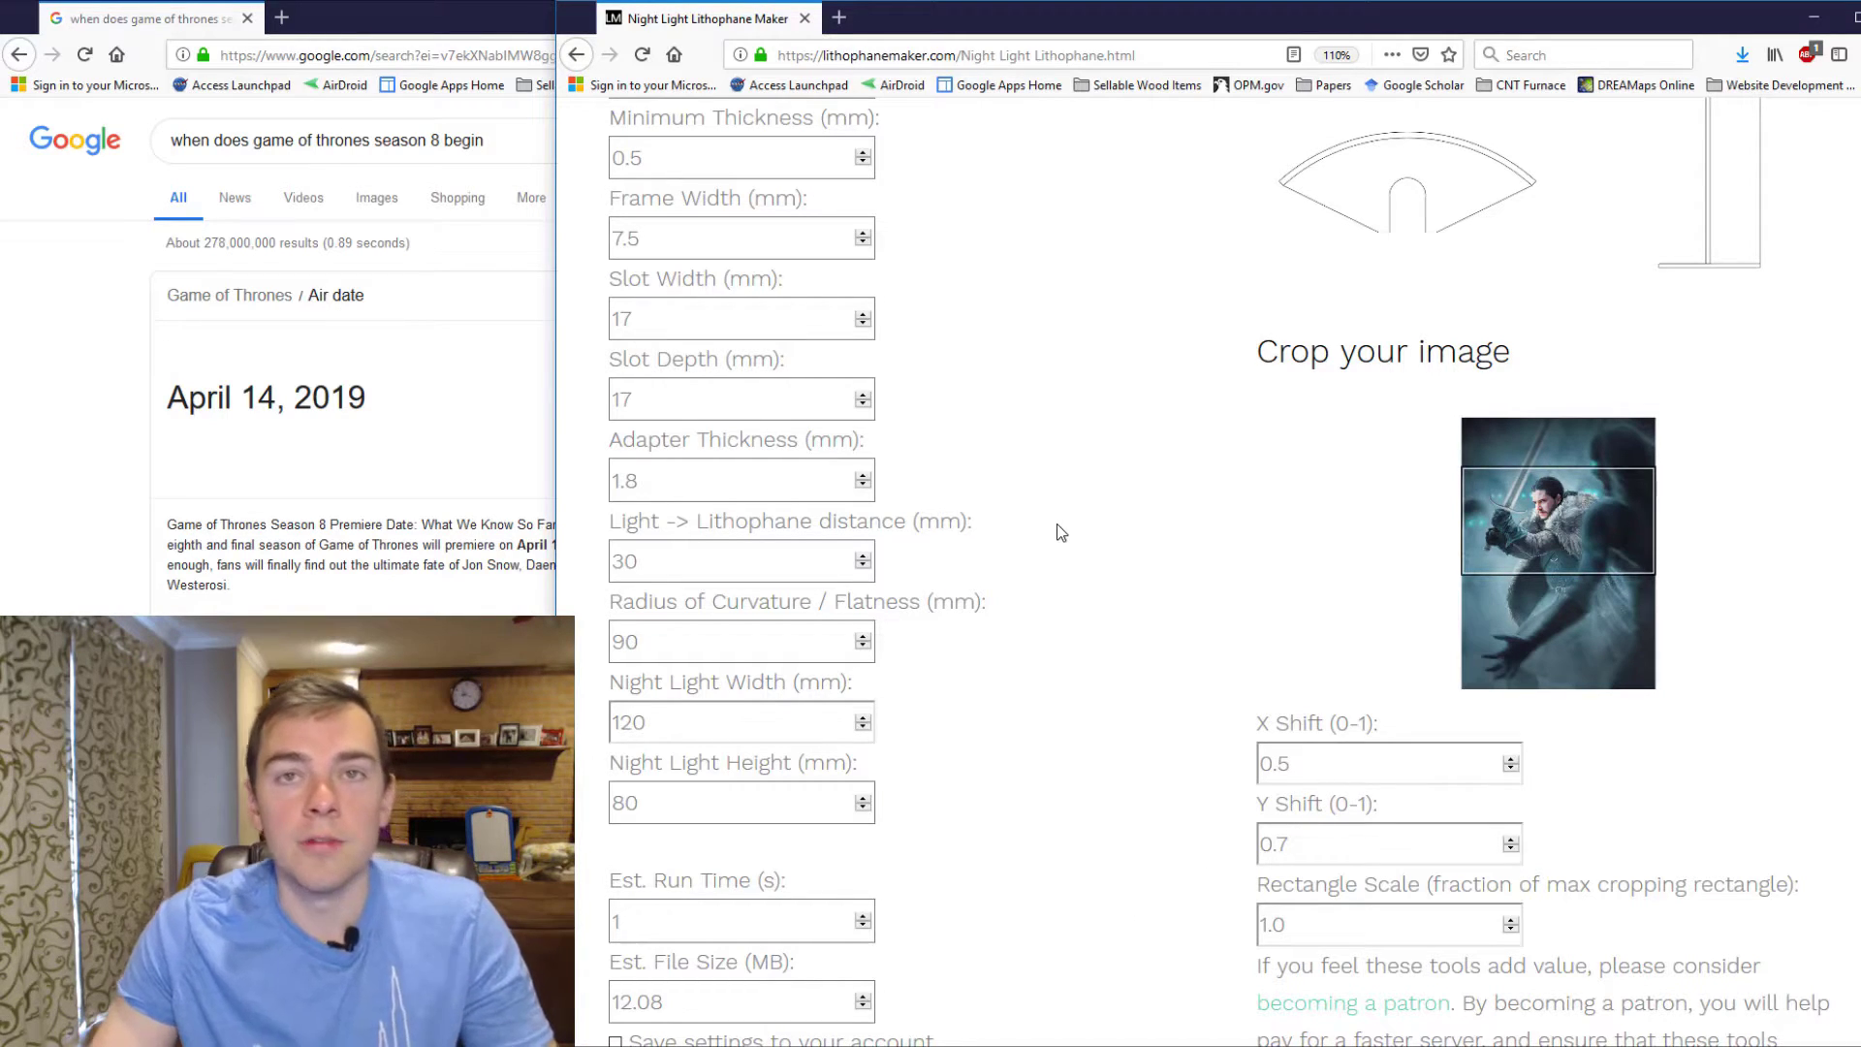
- Generate the STL with Save settings left unchecked, producing NL-Jon Snow vs White Walker.zip
scroll(690, 759, down, 3)
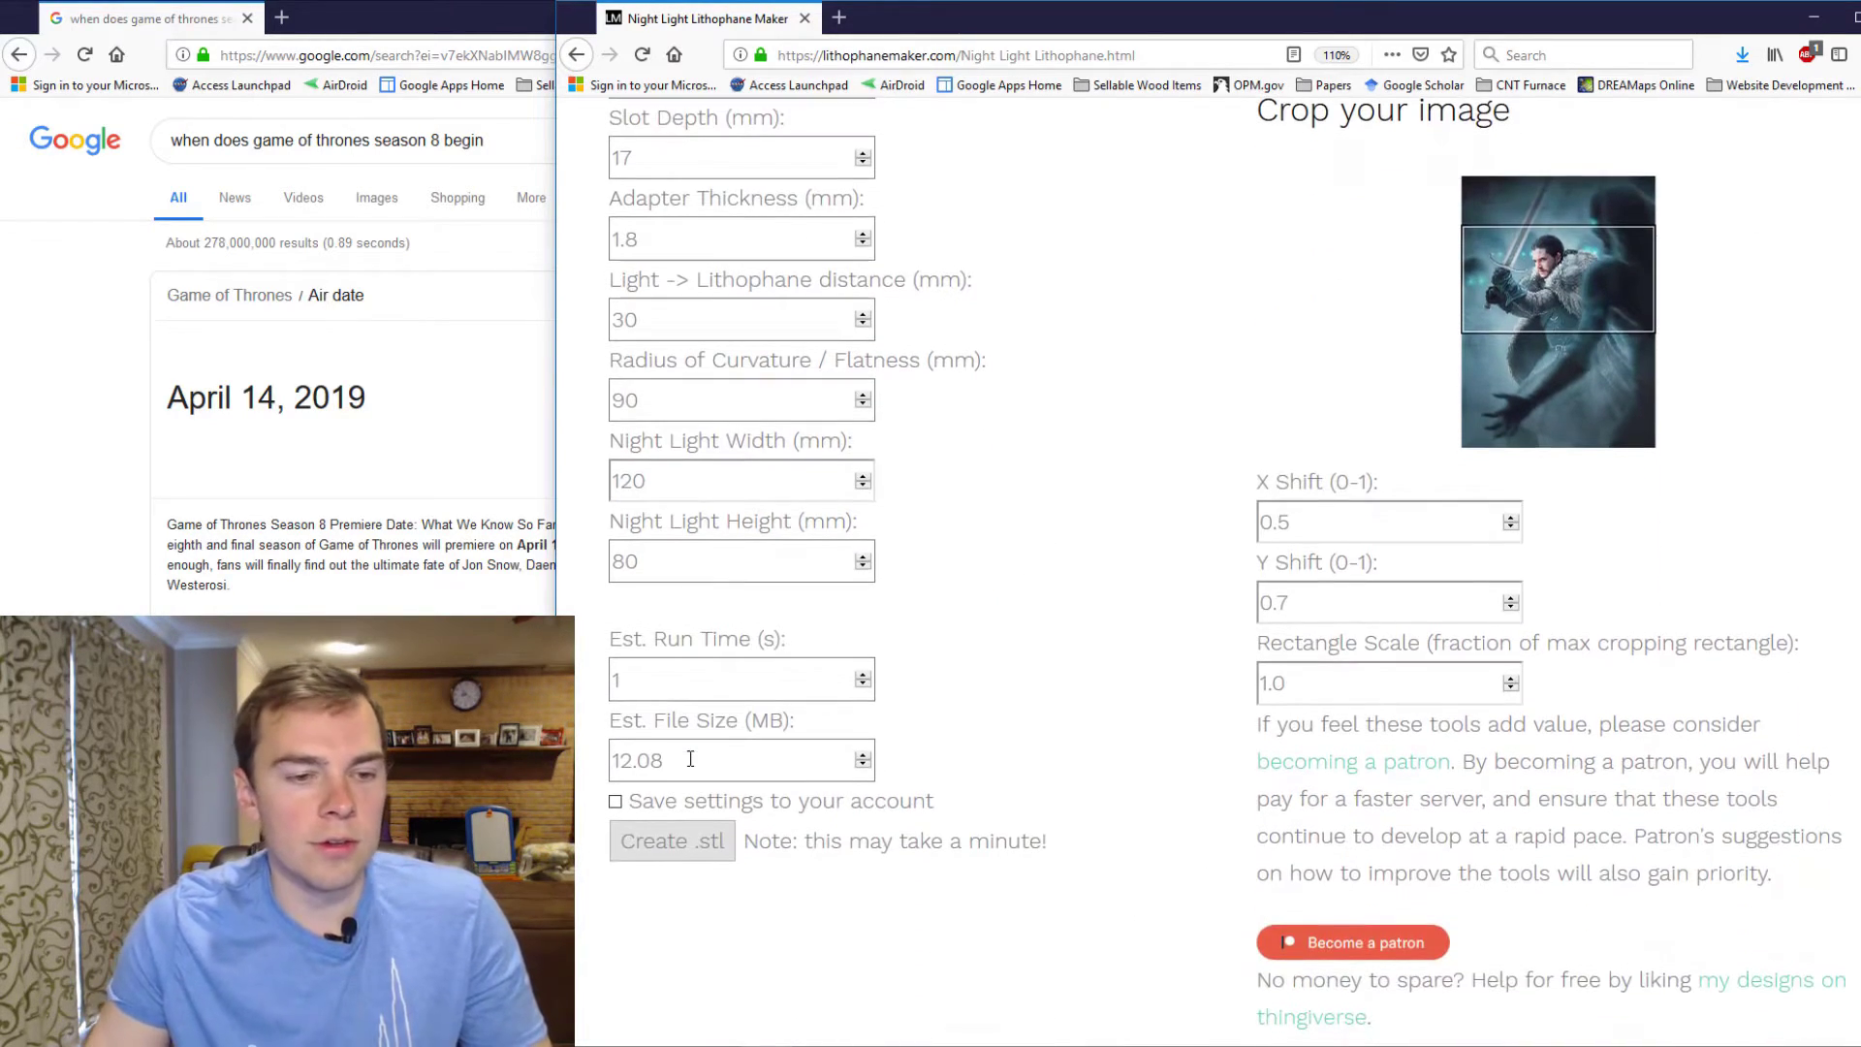
click(616, 801)
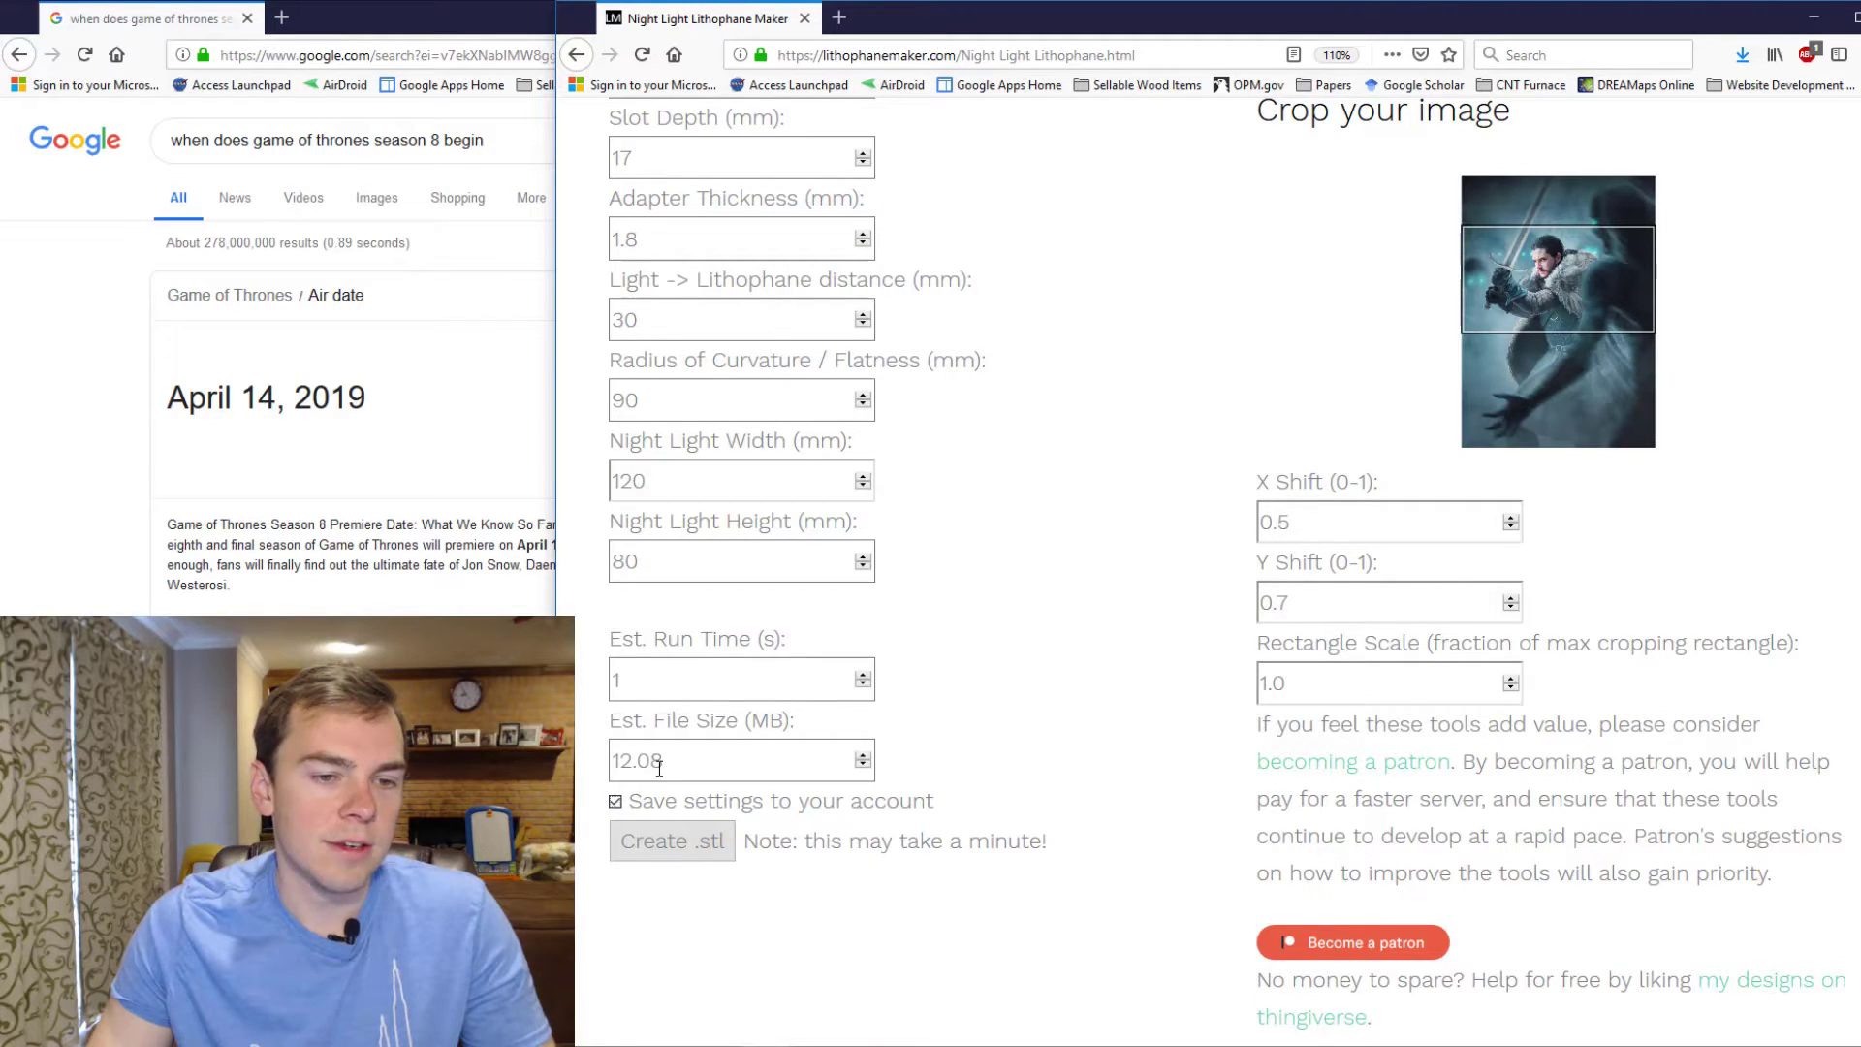
click(663, 839)
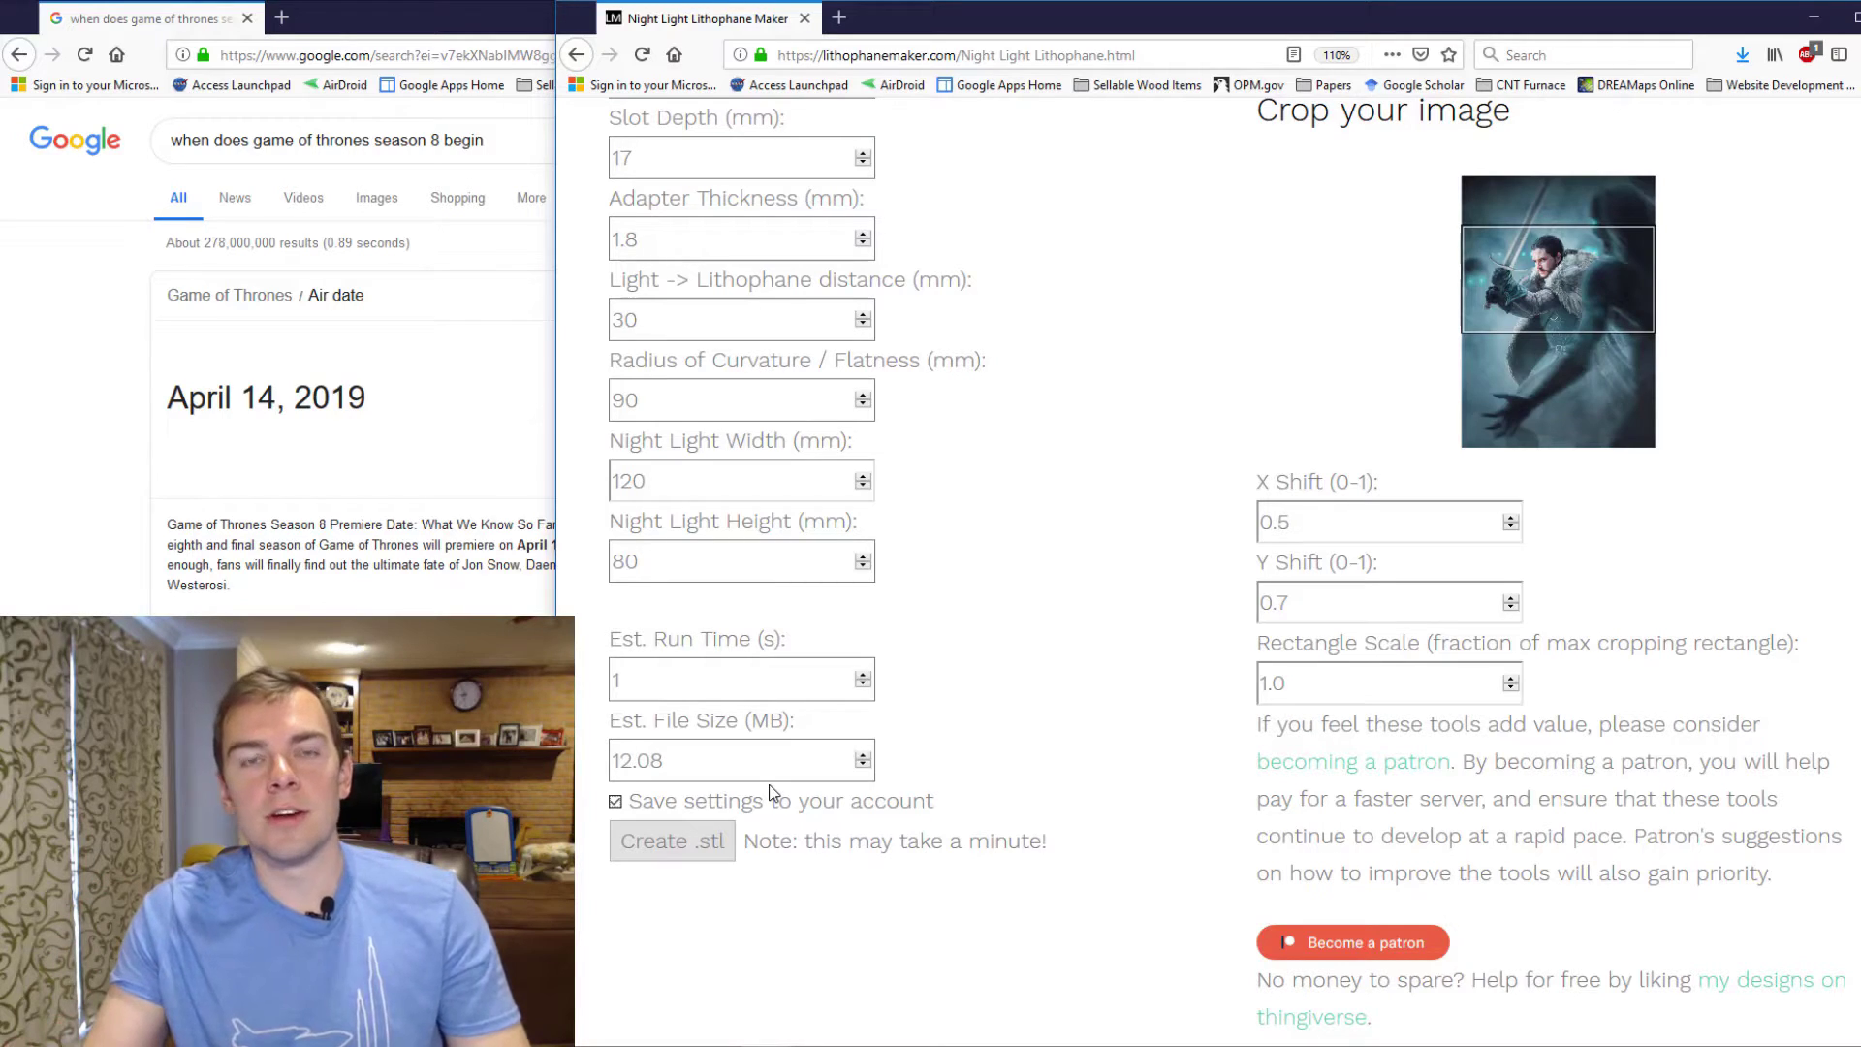
click(615, 800)
click(641, 843)
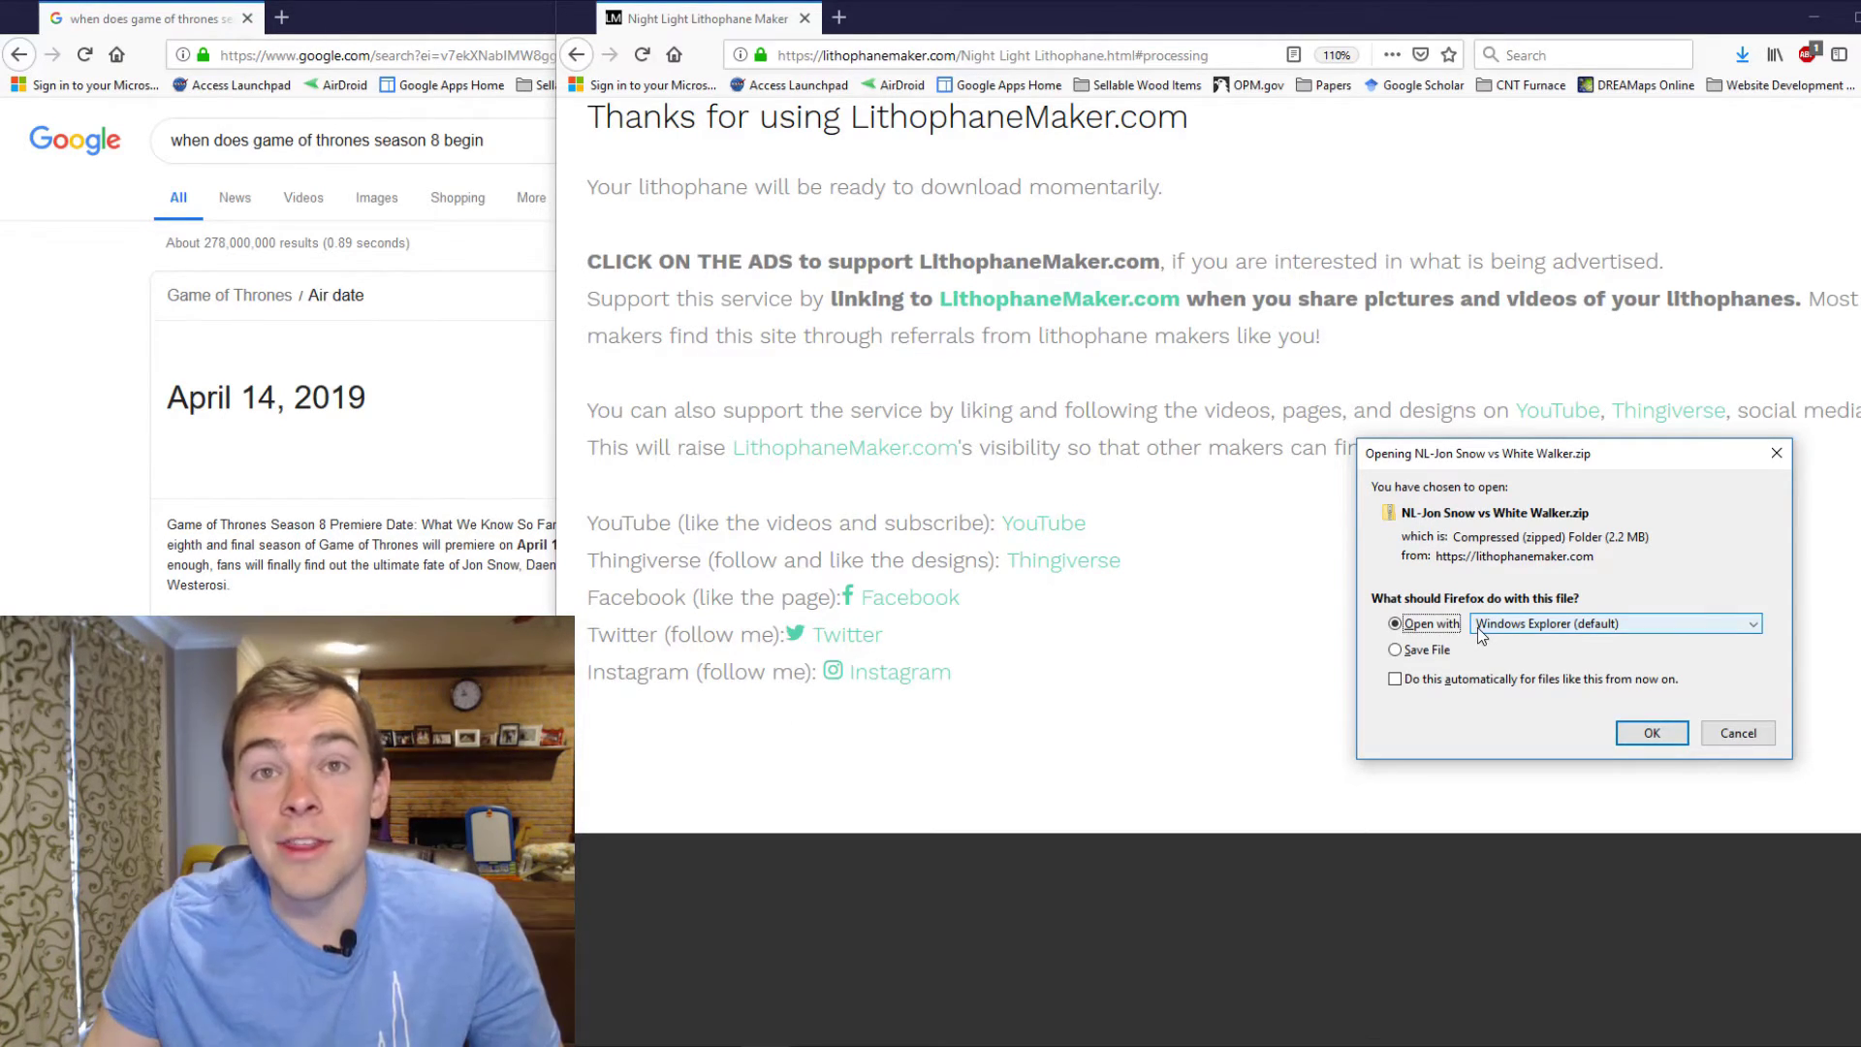
click(1220, 561)
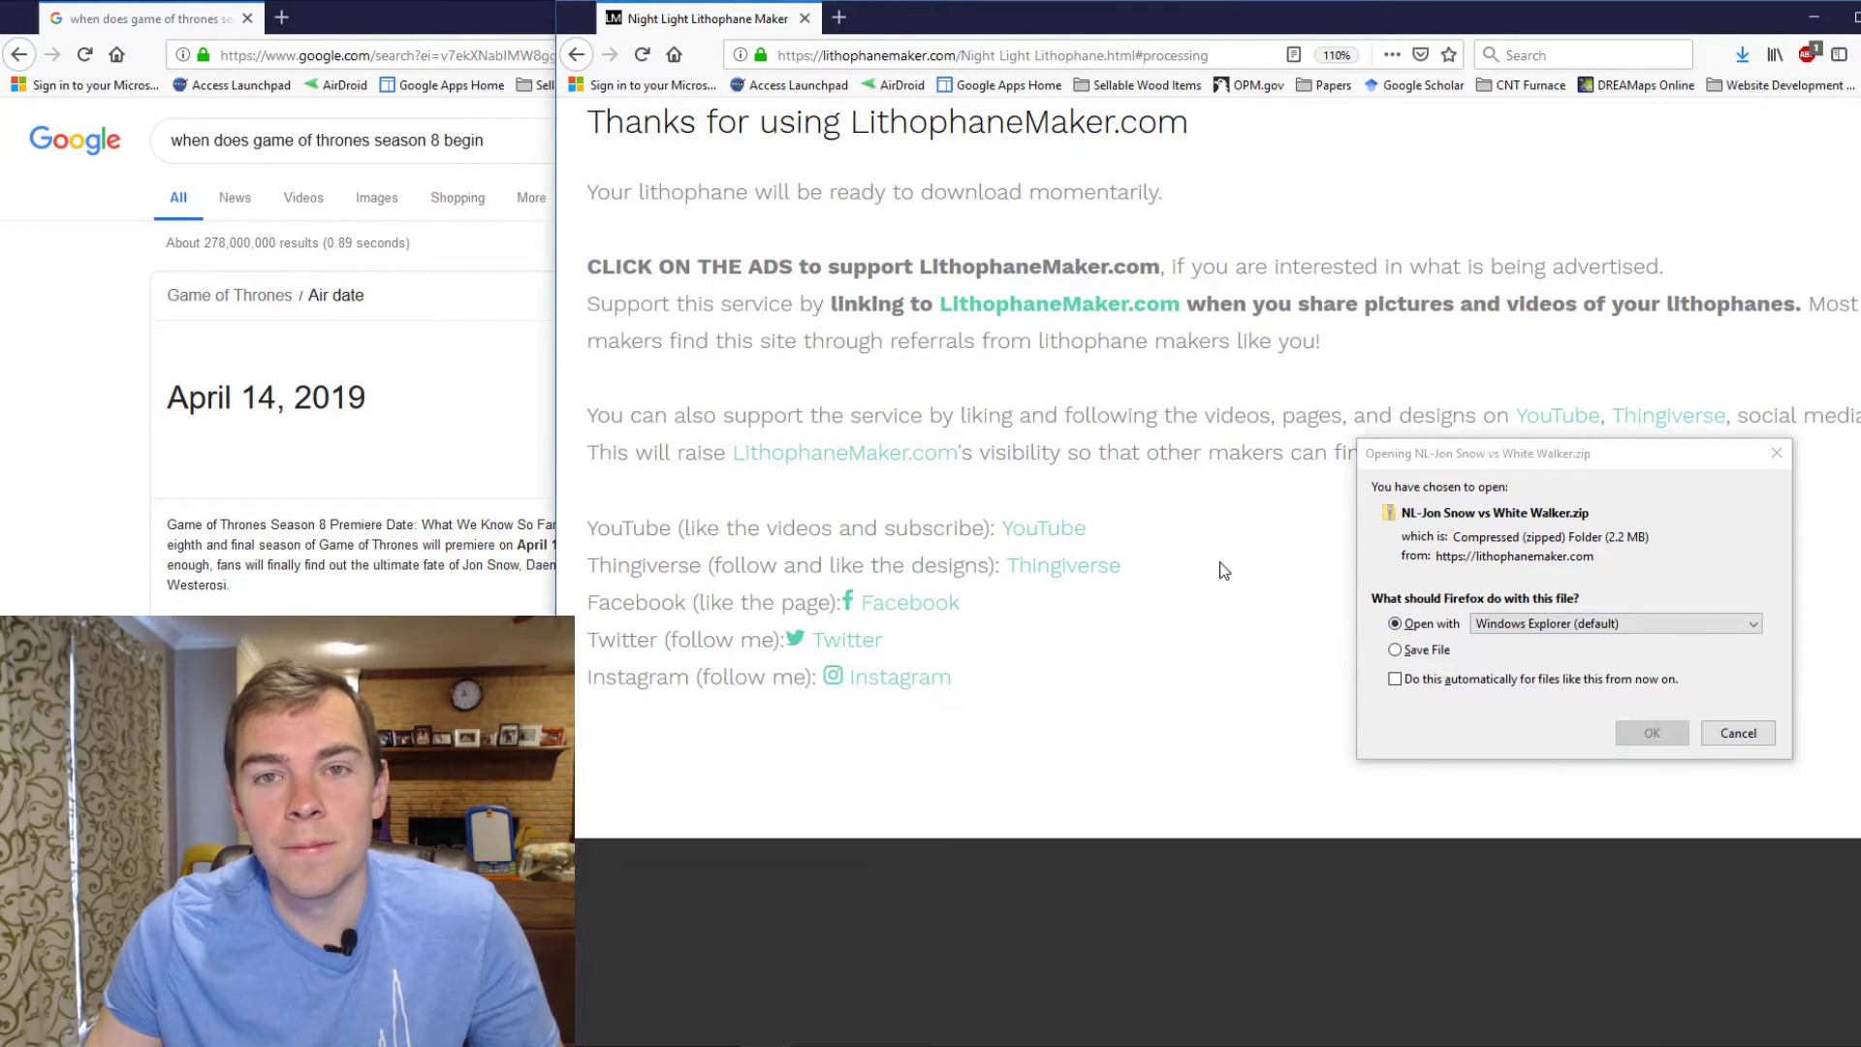
scroll(1219, 561, down, 8)
scroll(1220, 561, up, 5)
drag(1529, 448, 1859, 581)
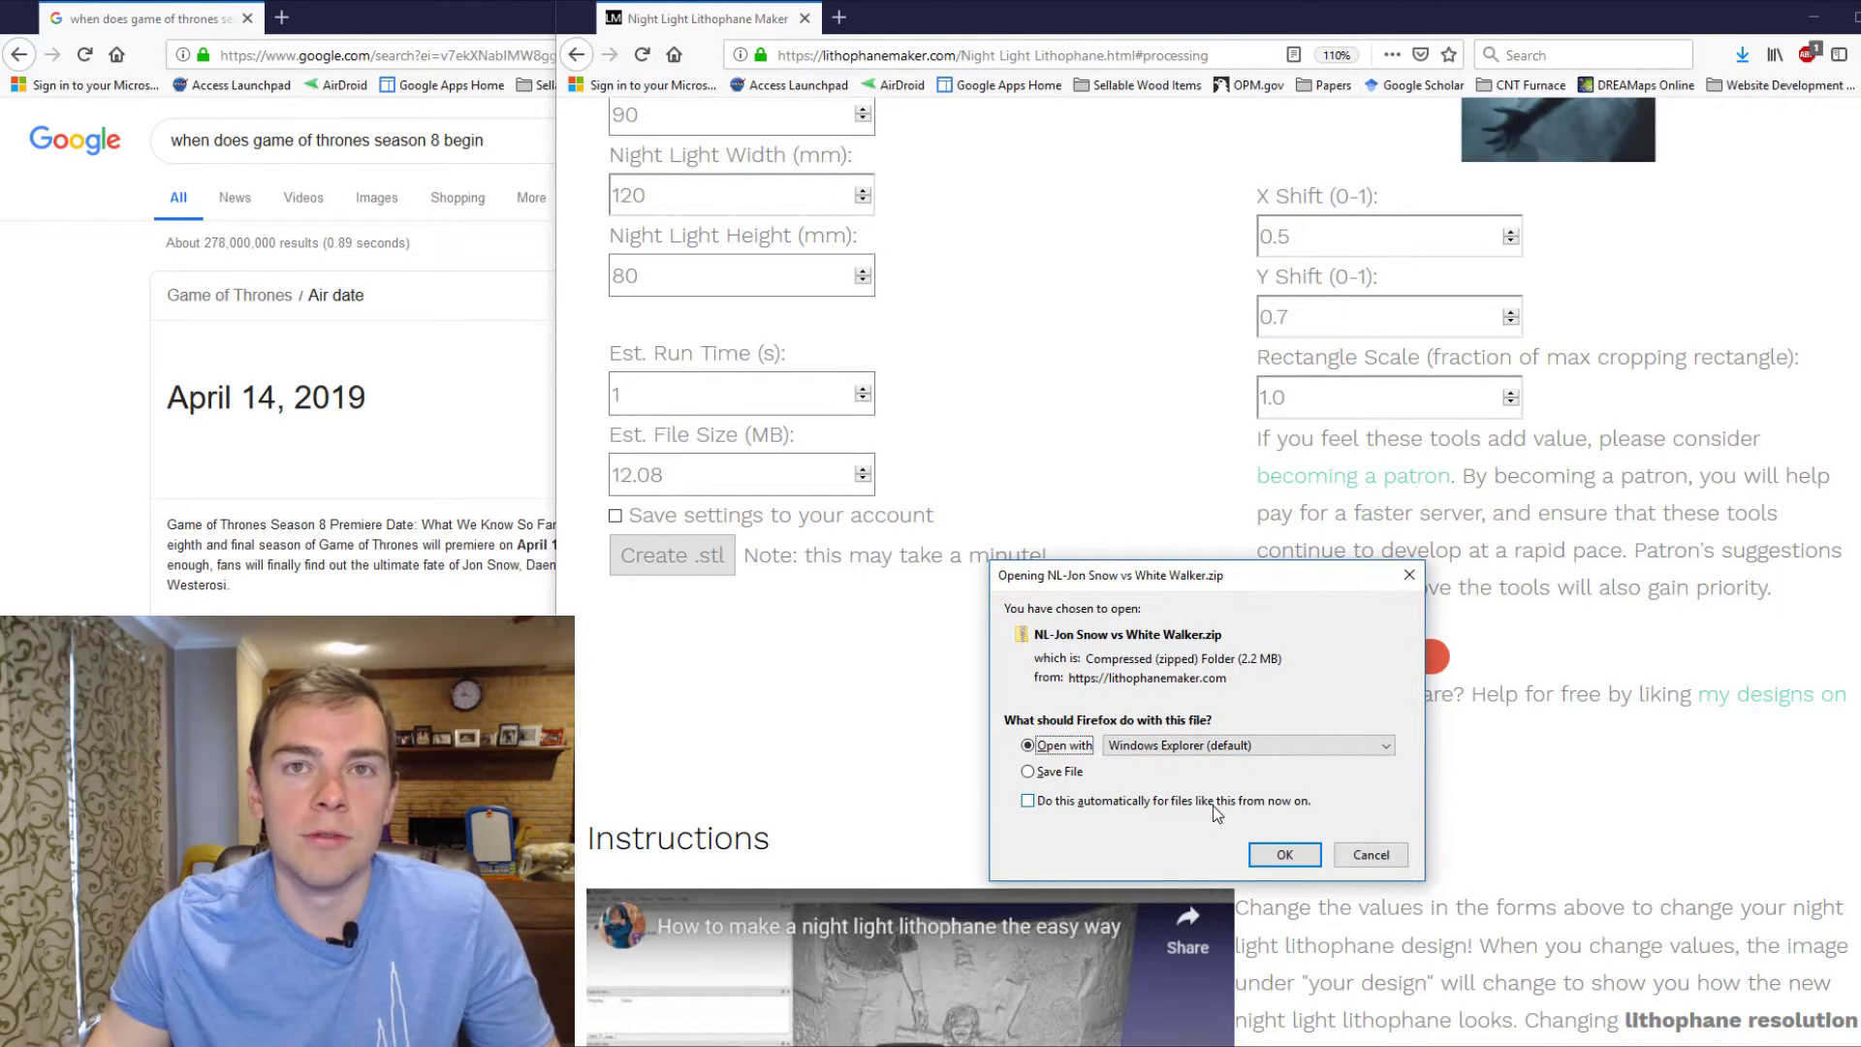
- Save the lithophane zip and extract it into its Downloads folder
click(1083, 775)
click(1286, 854)
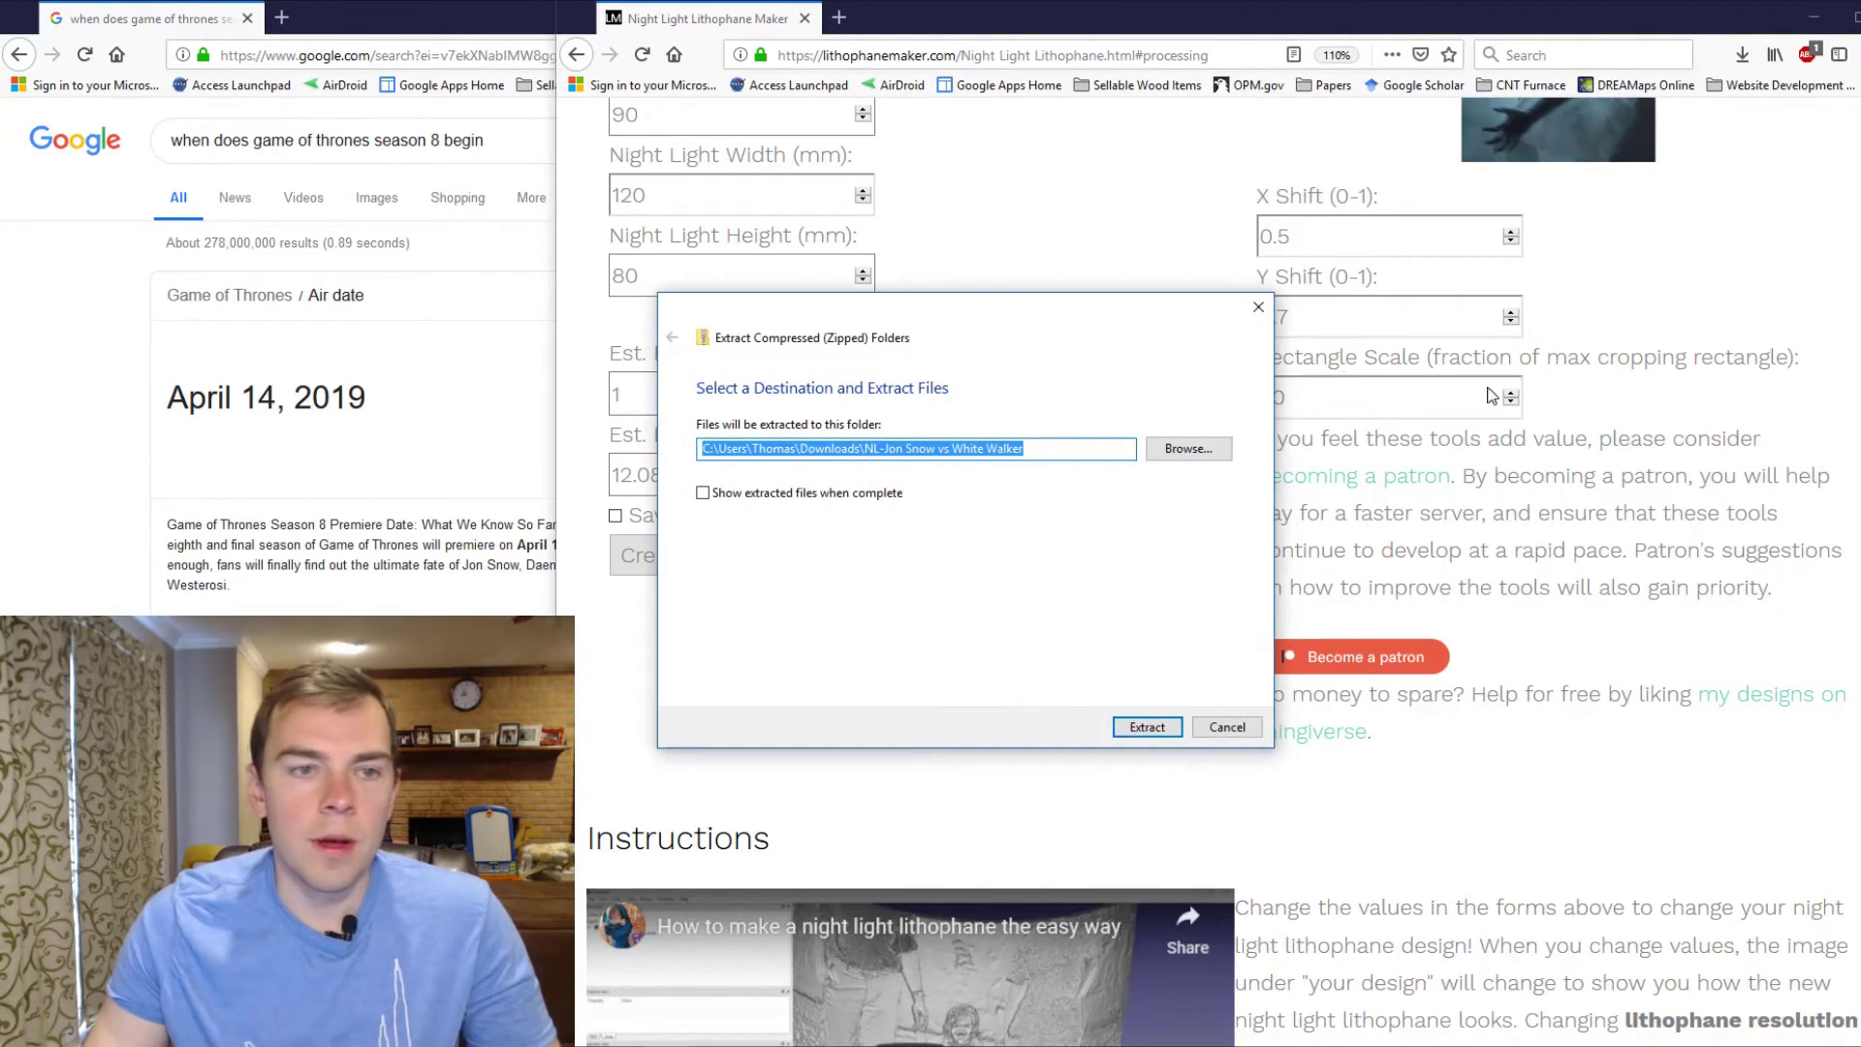
click(1136, 724)
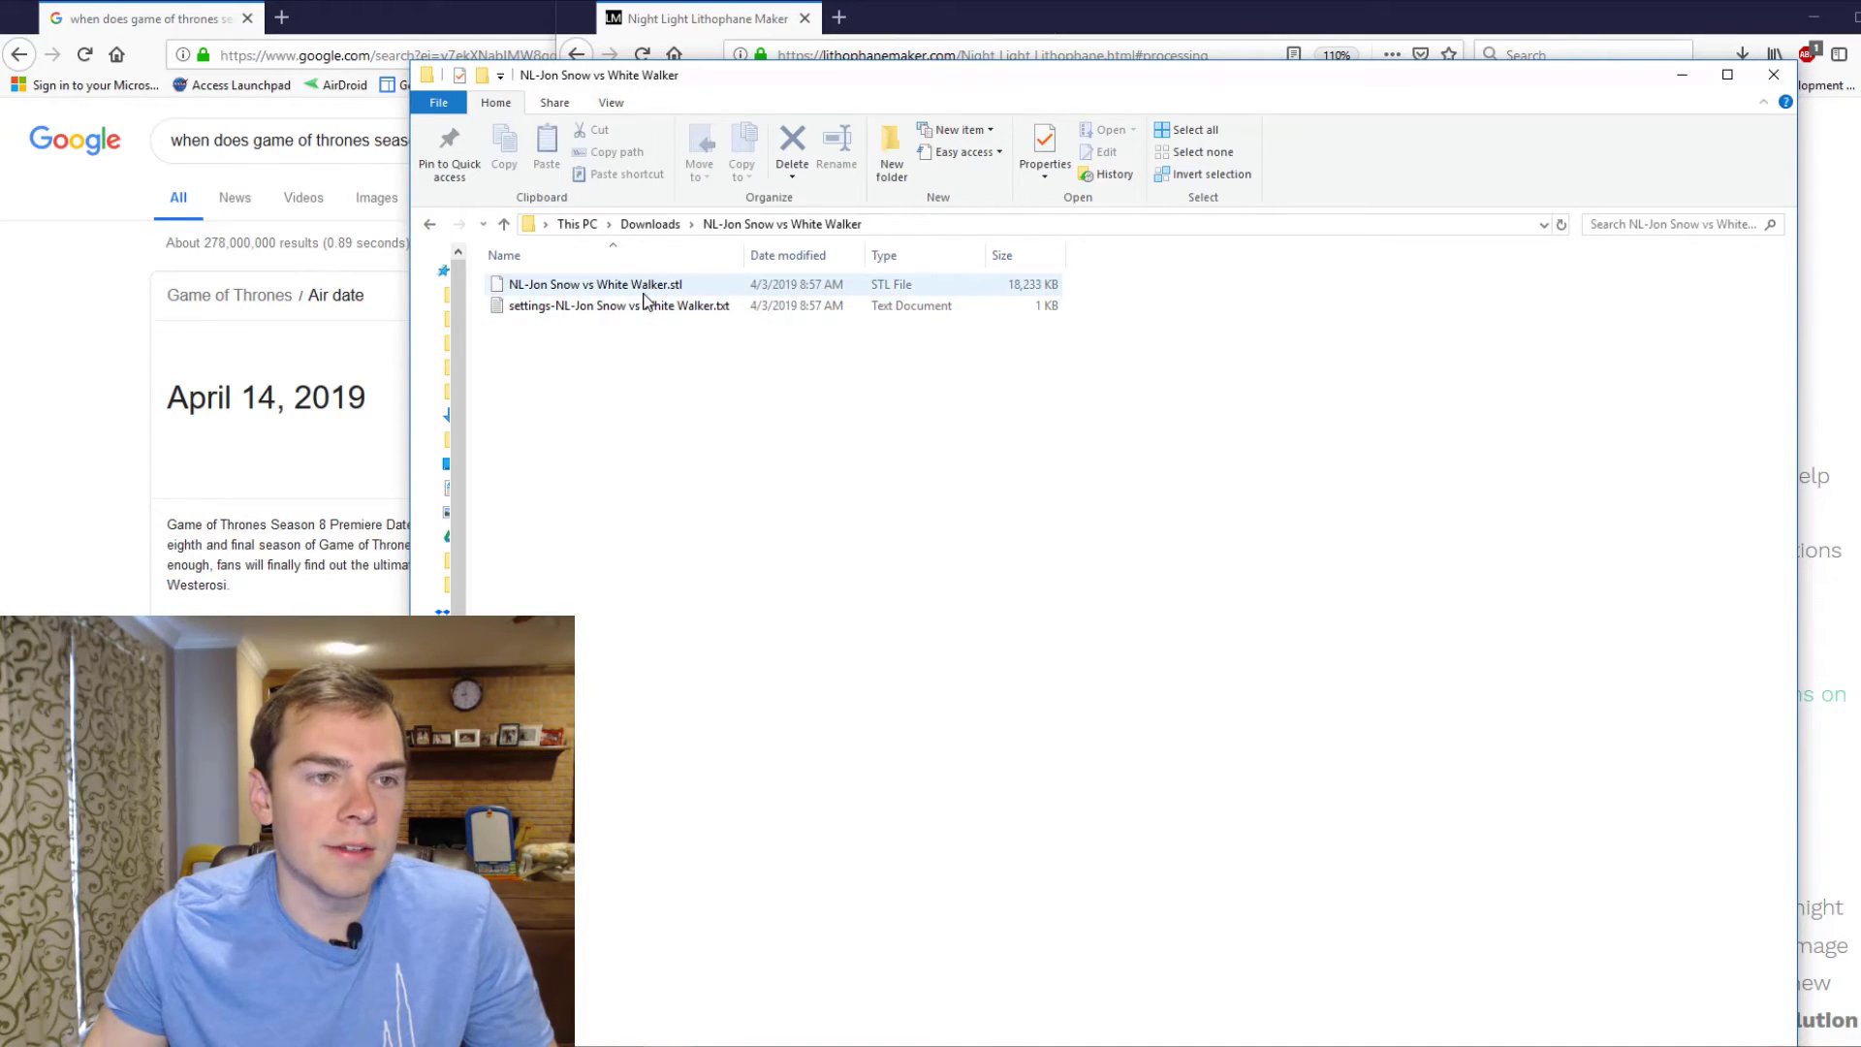
- Open the settings text file in Notepad++ and select the lines from Maximum Thickness to Scale
click(819, 307)
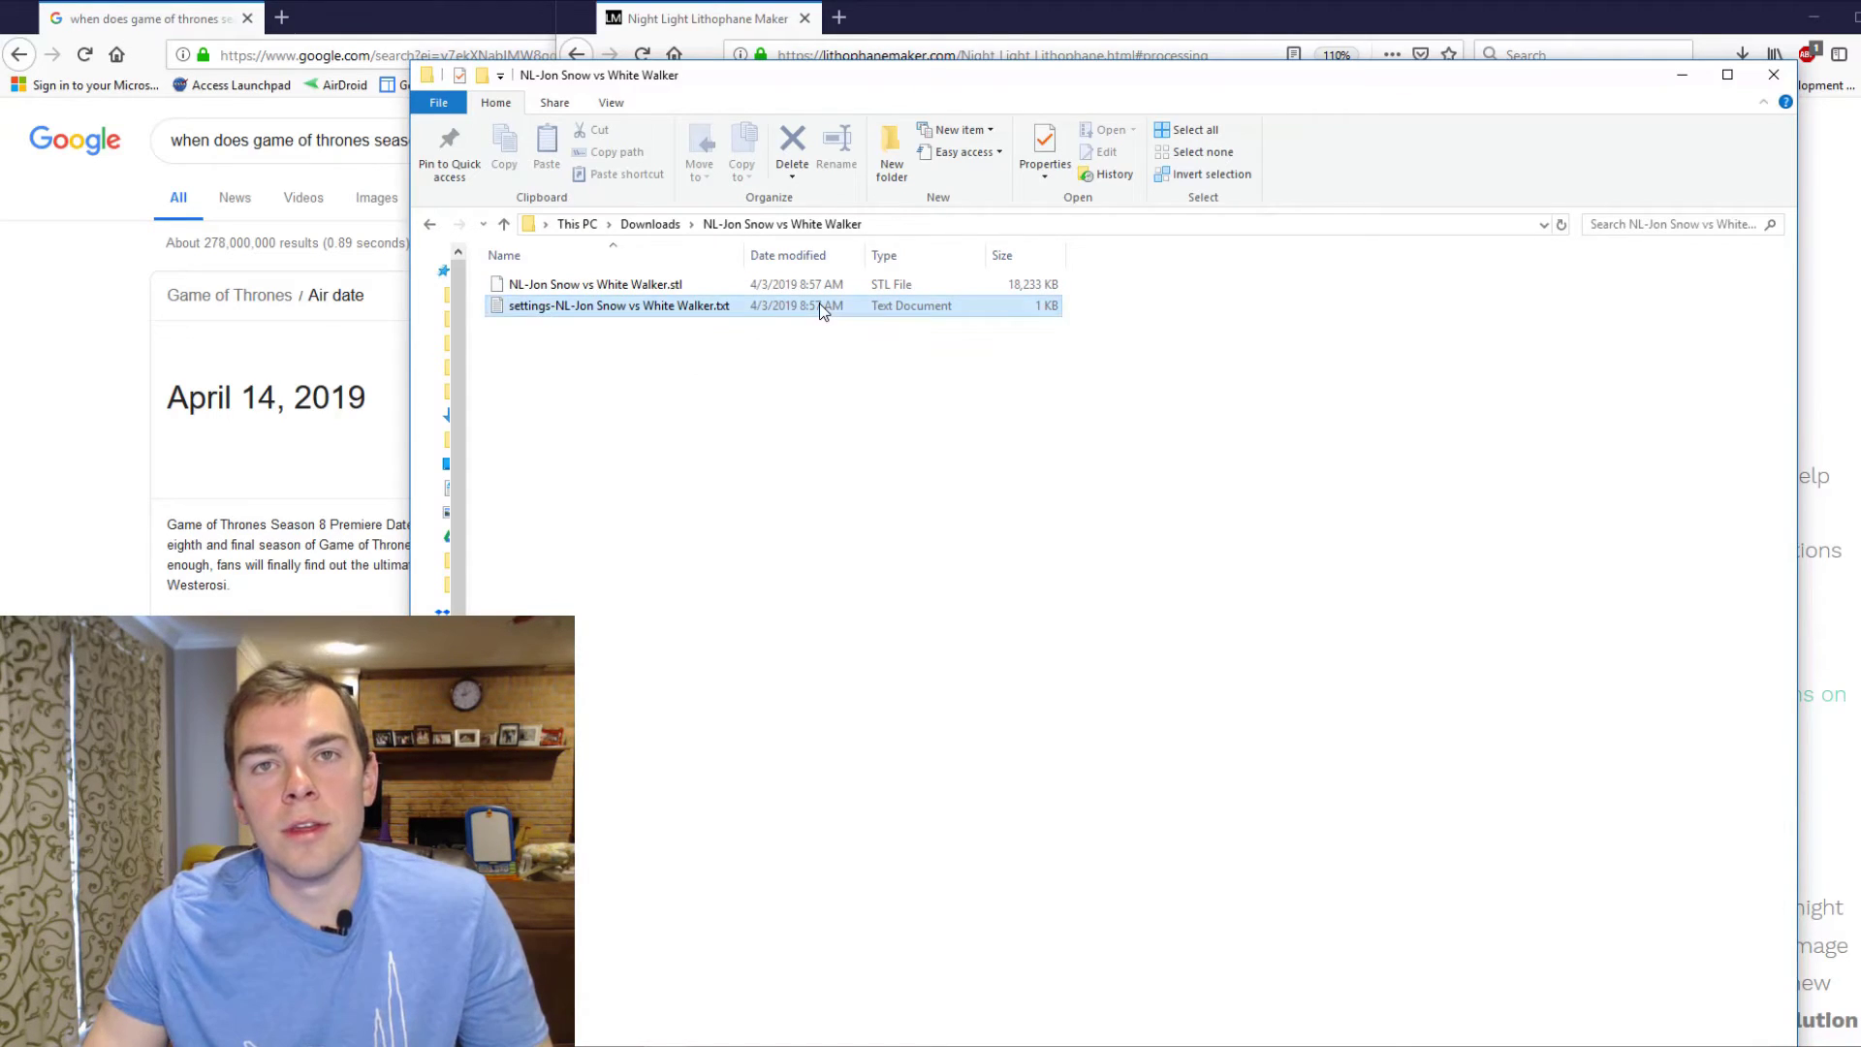
right_click(819, 307)
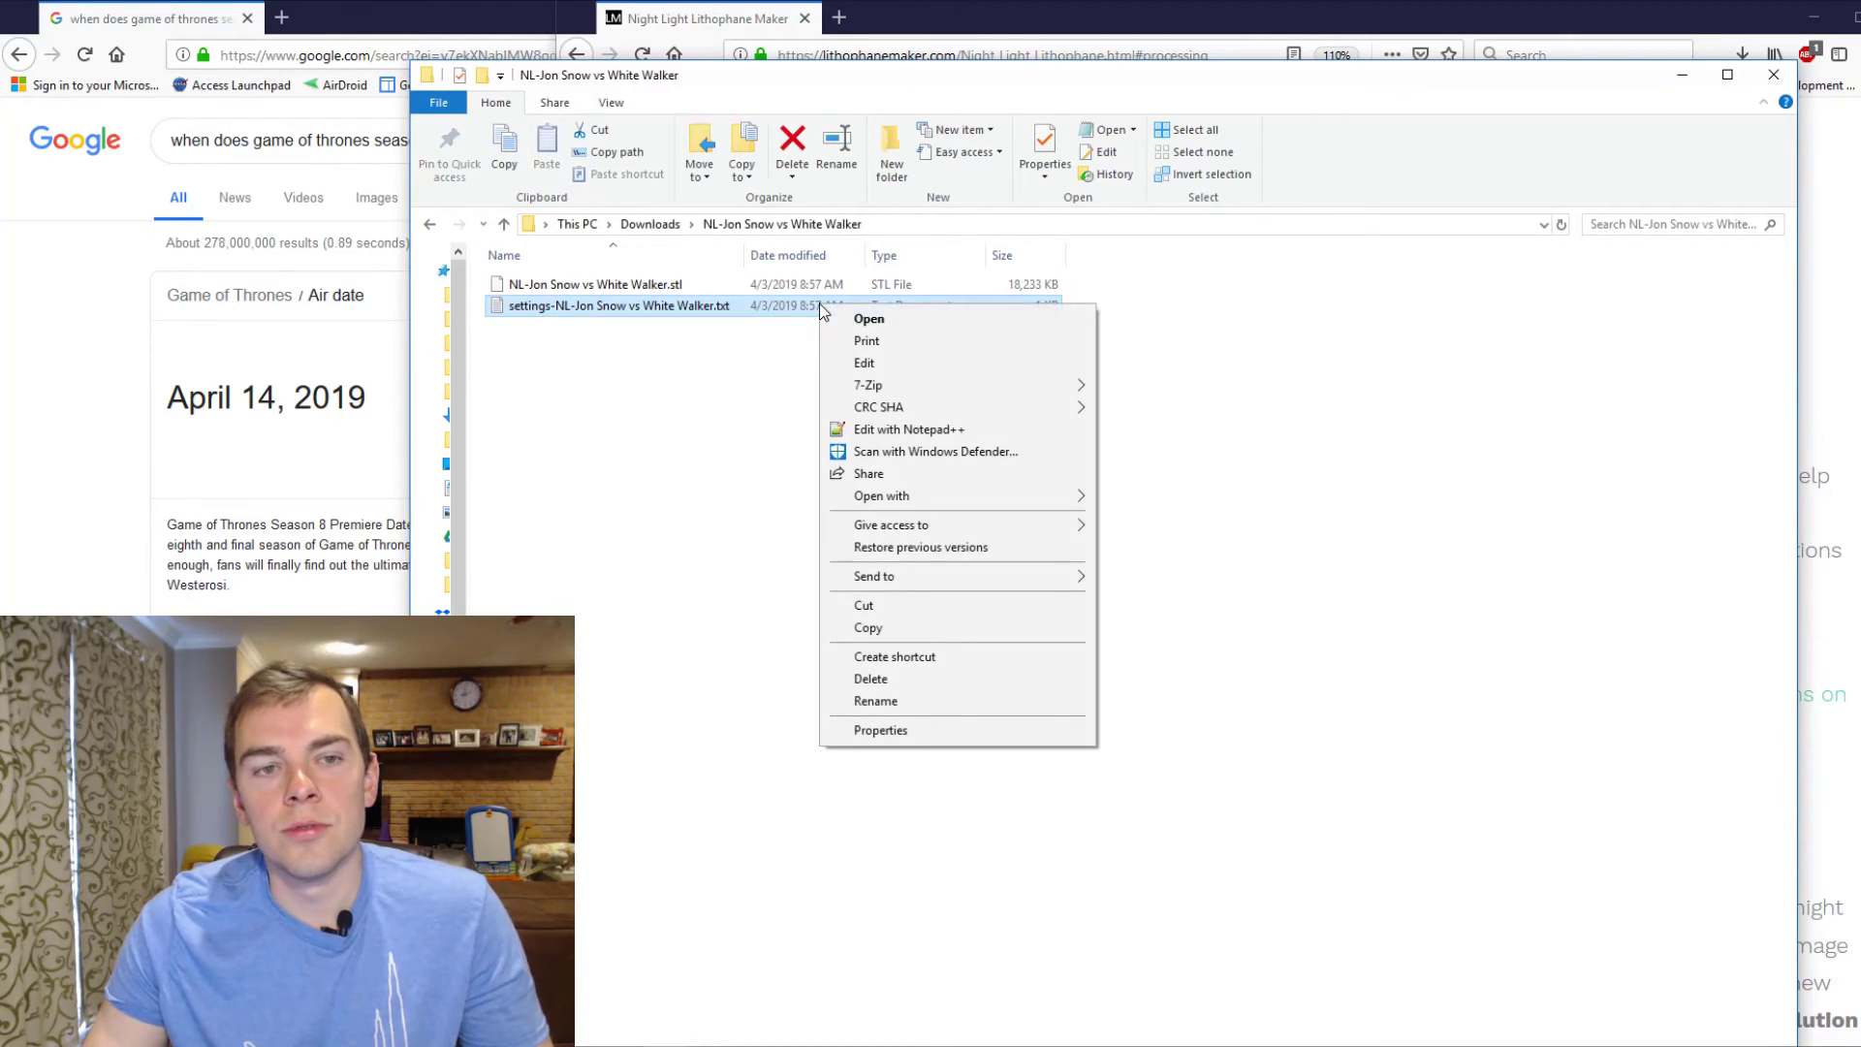
click(896, 437)
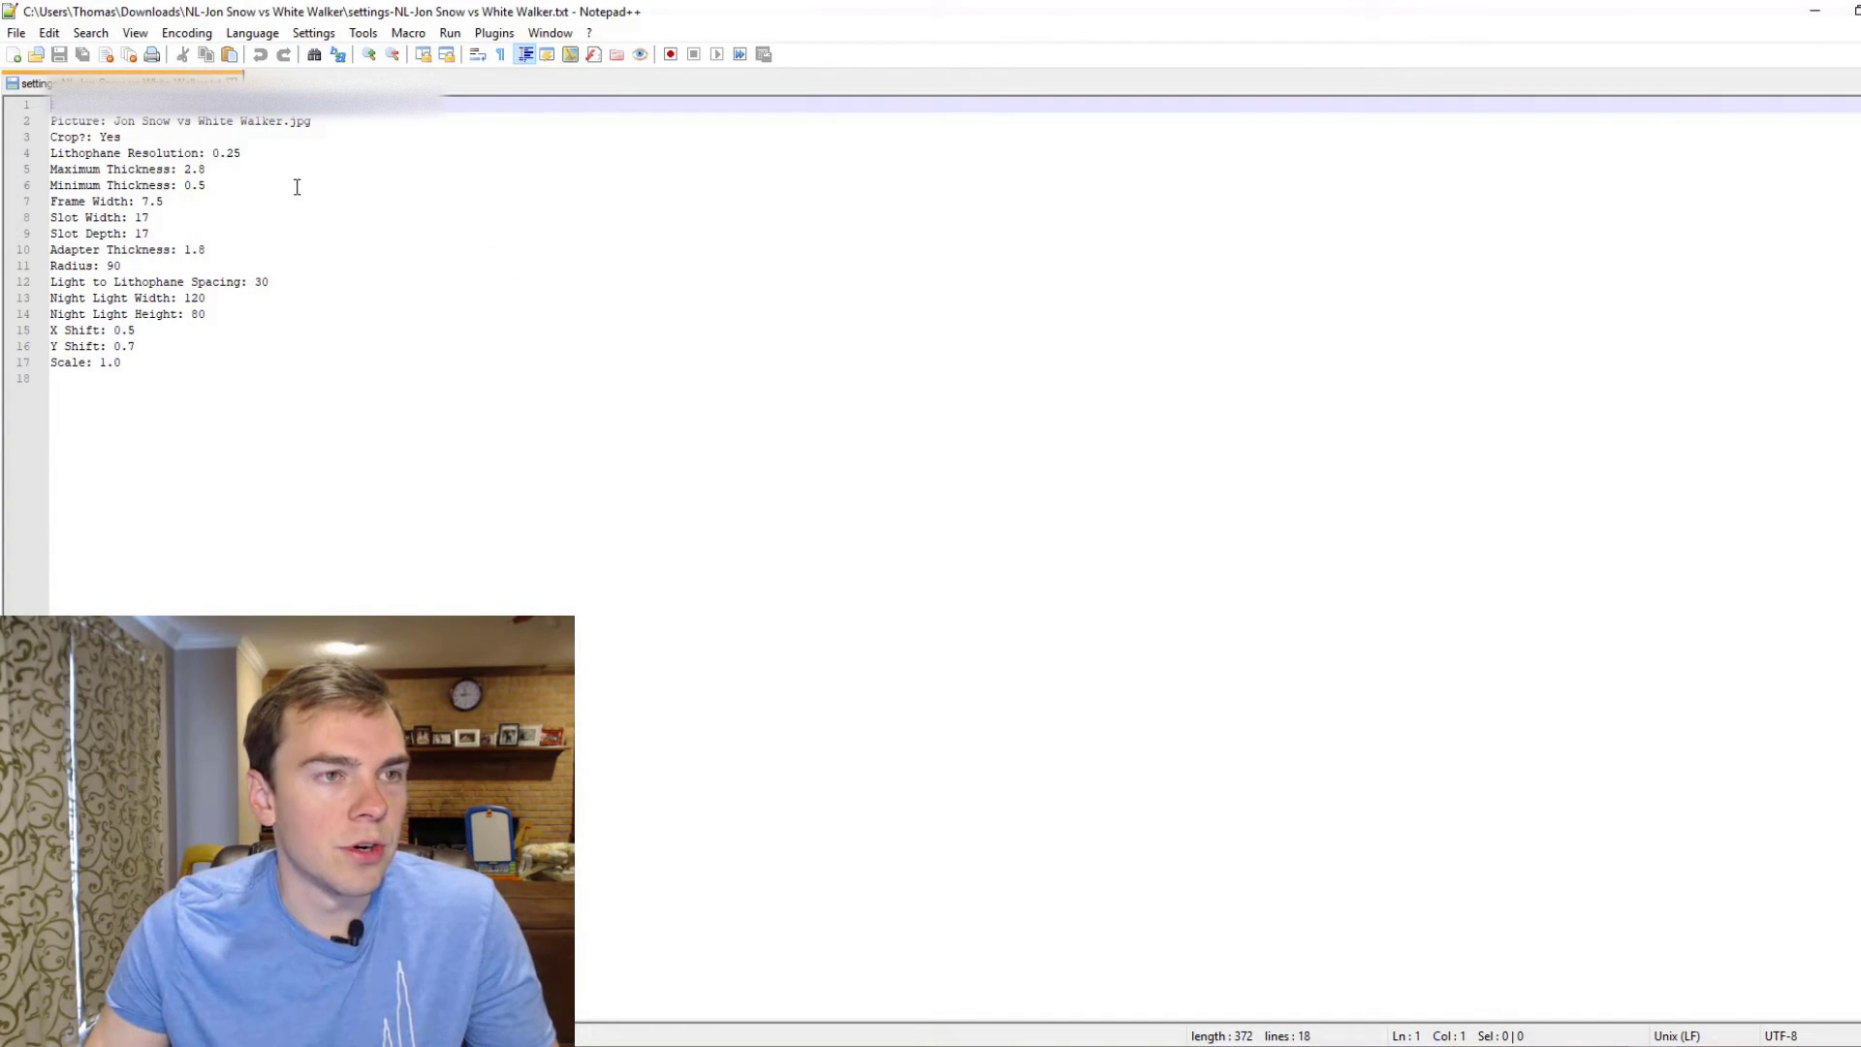
drag(223, 378, 51, 137)
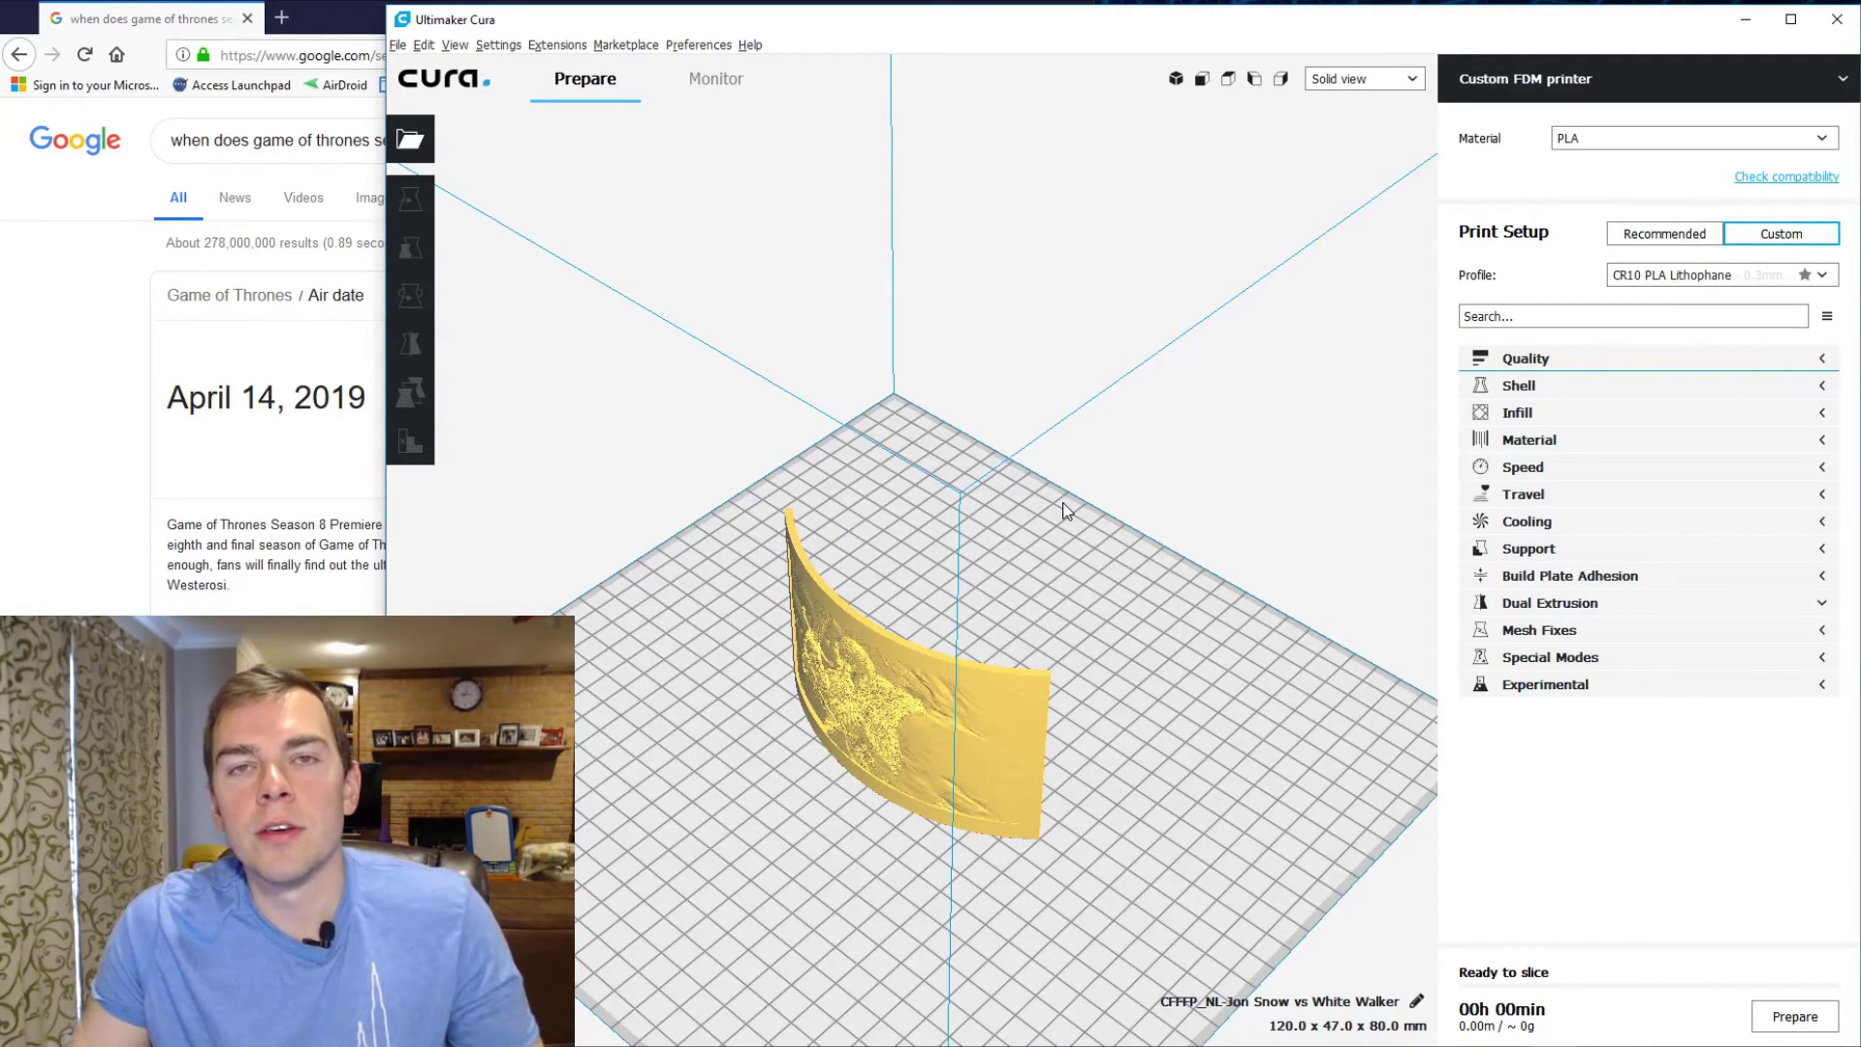